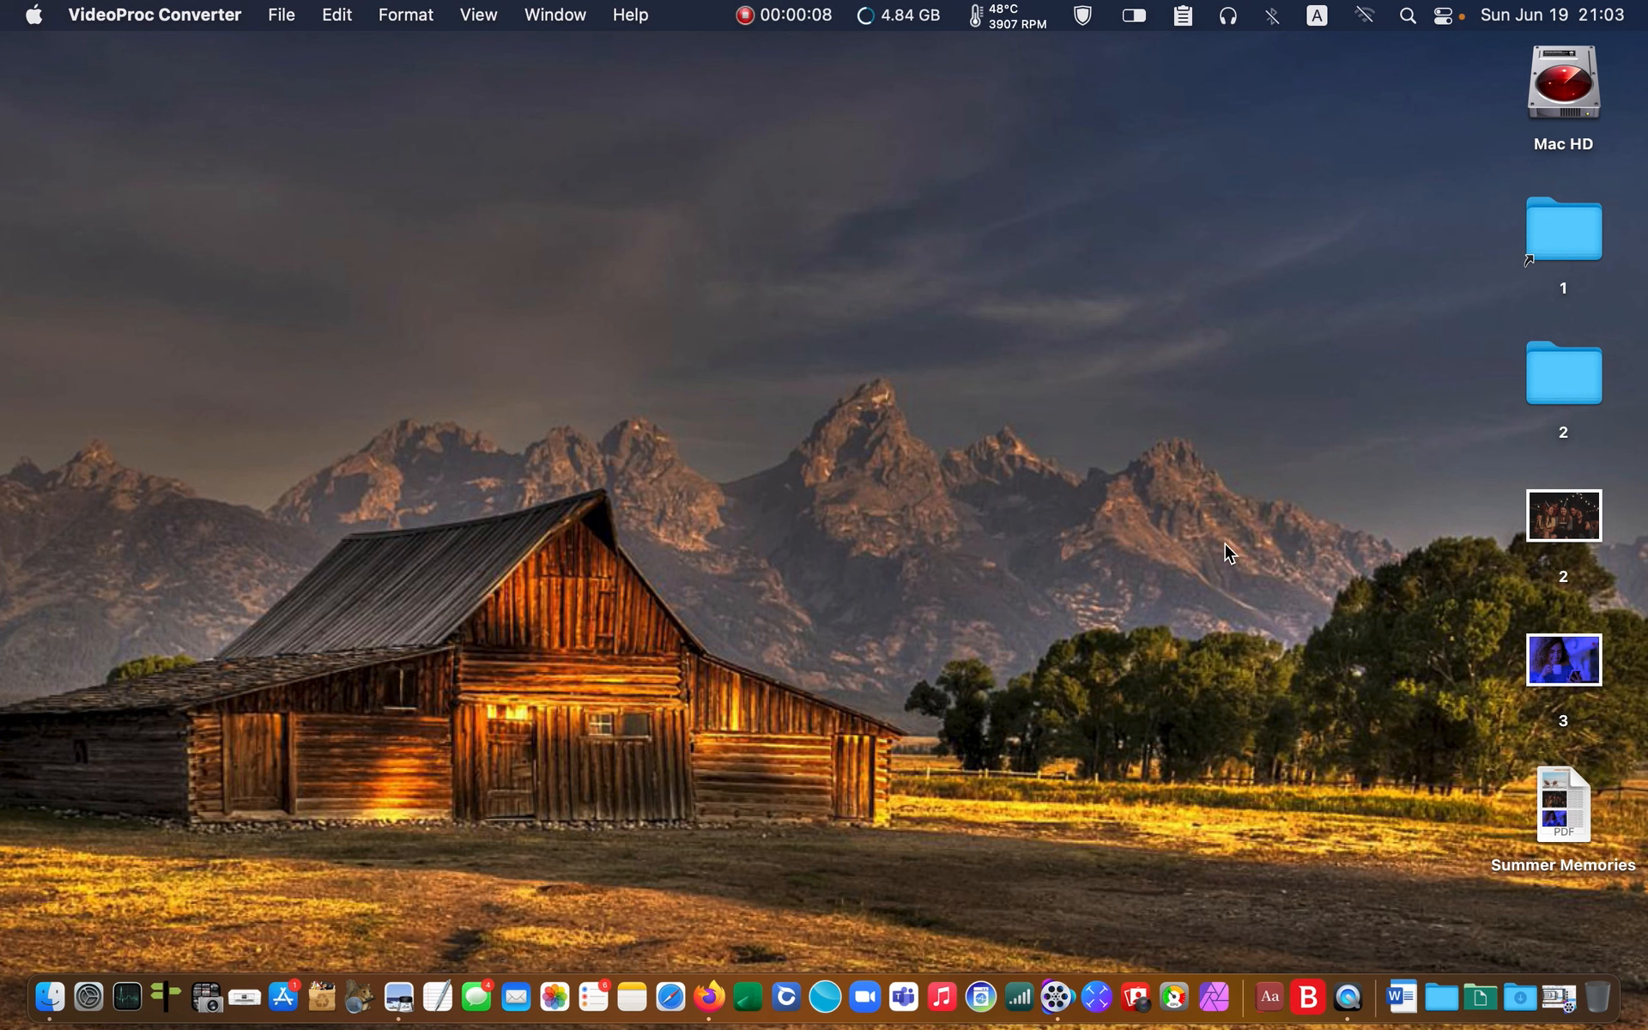
- Open the Summer Memories PDF from the desktop with Preview
right_click(1559, 825)
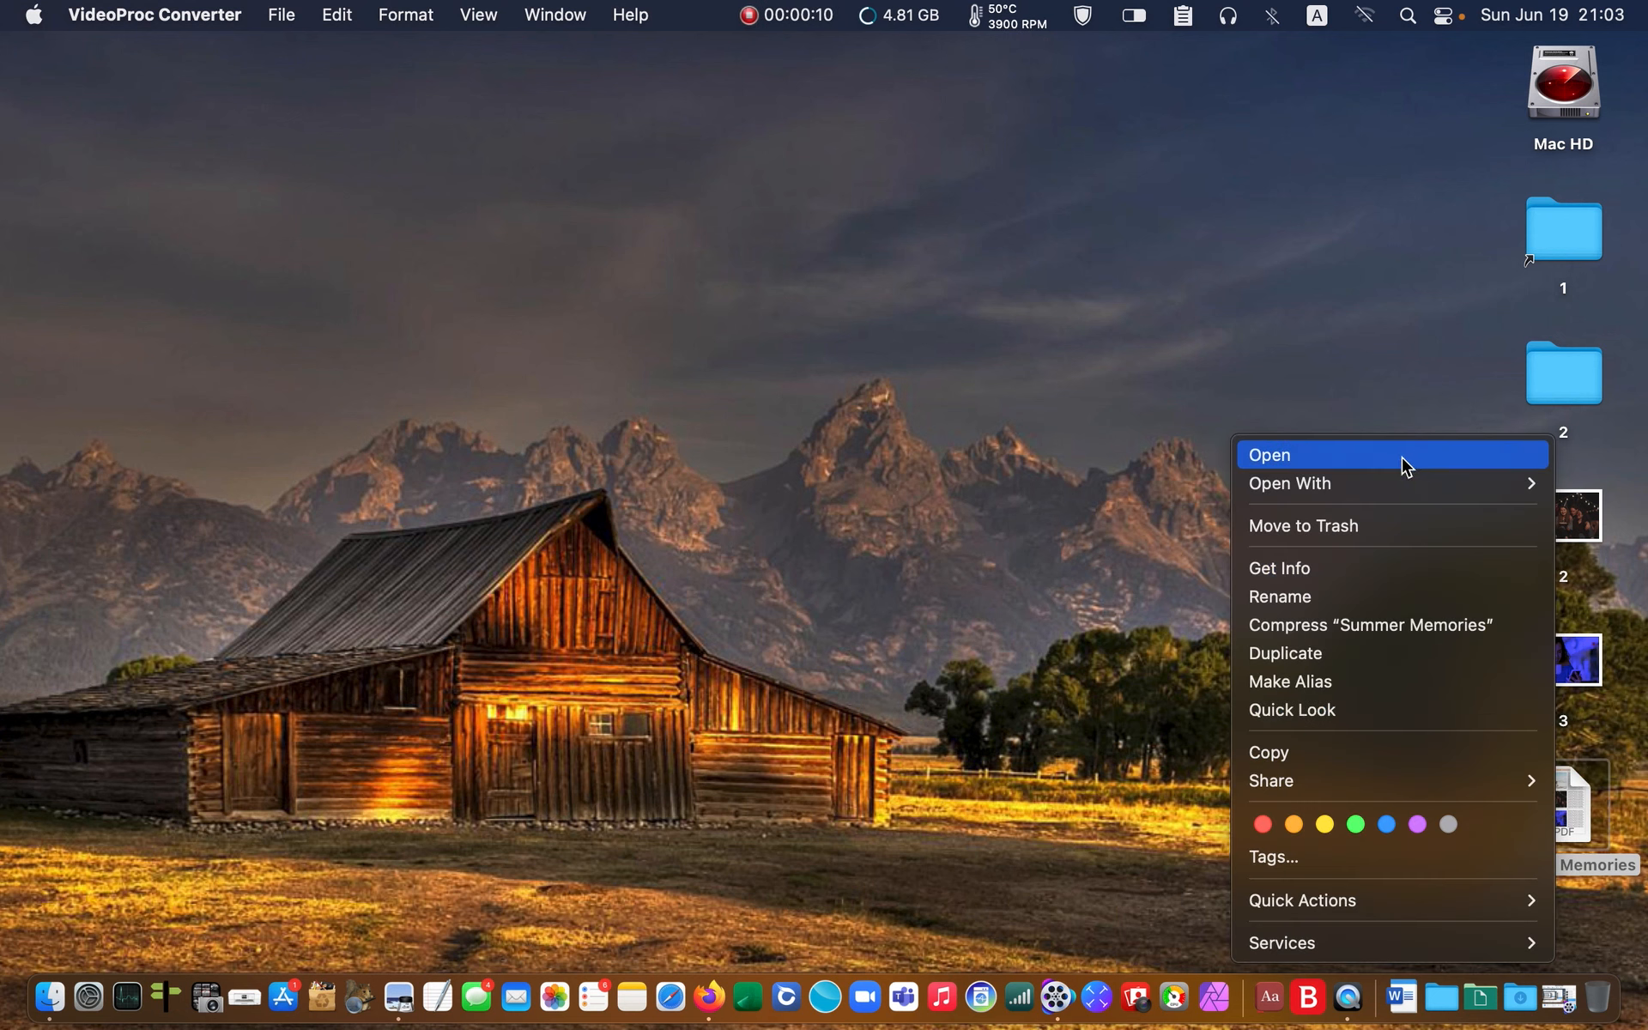
mouse_move(1397, 486)
click(1121, 491)
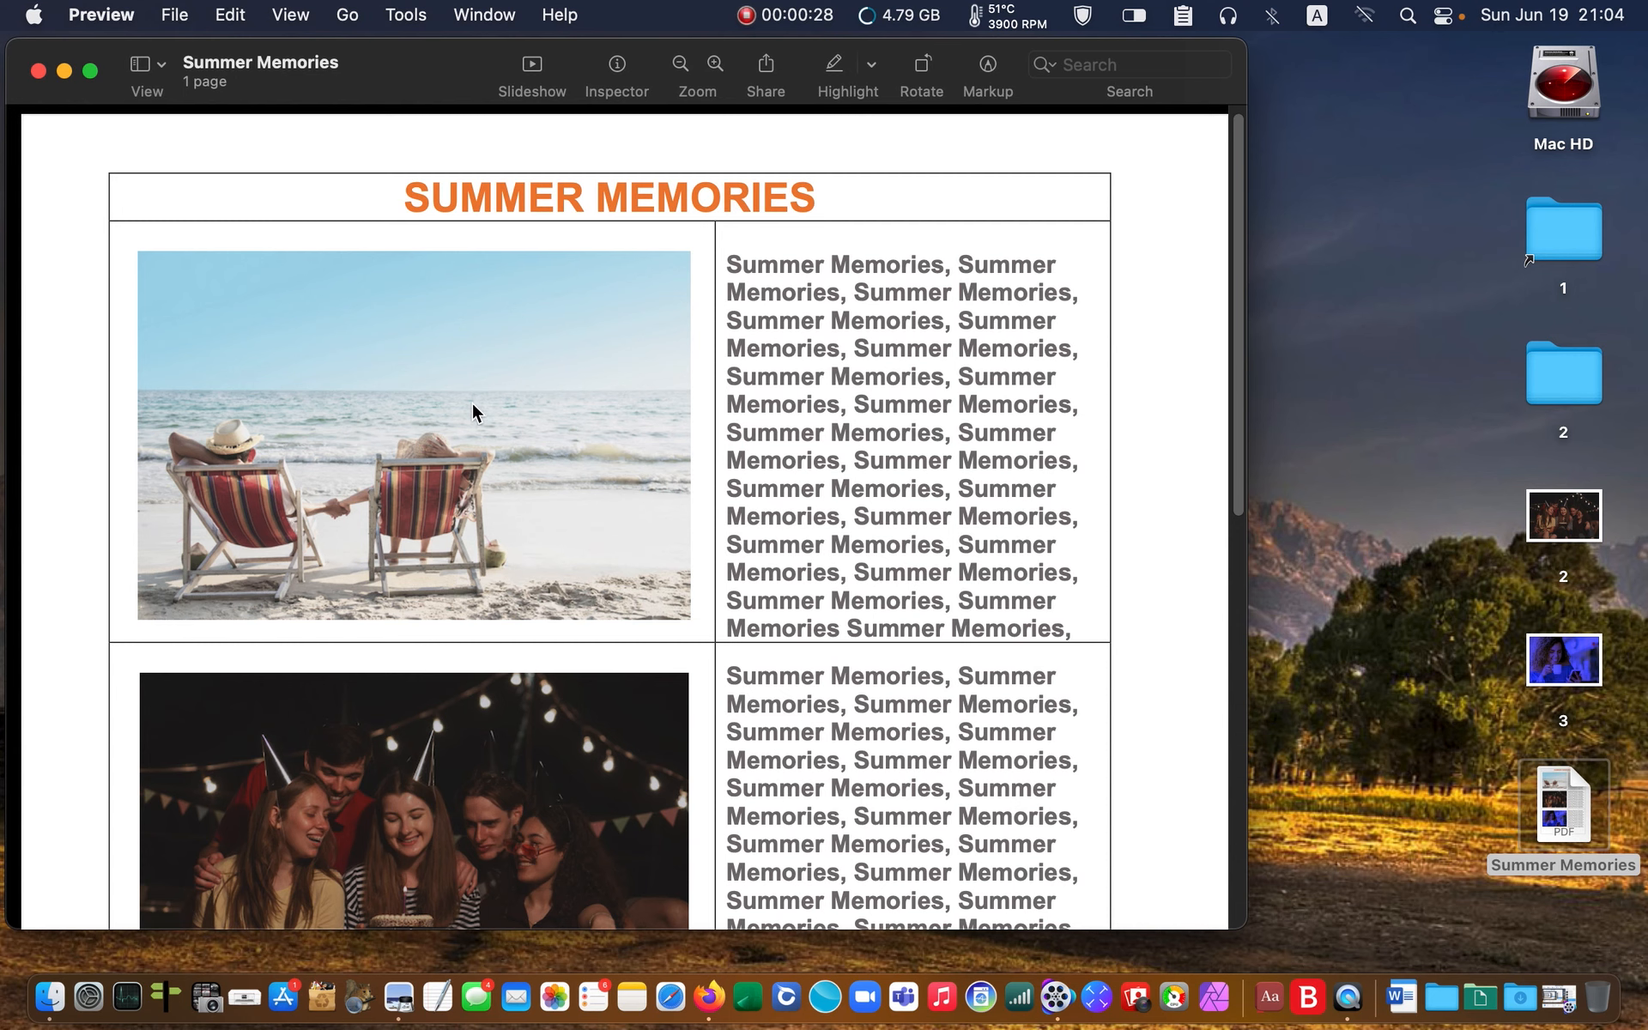
- Capture a screenshot of just the beach photo in the PDF, selecting an area of about 422 × 279 pixels
scroll(467, 441, down, 5)
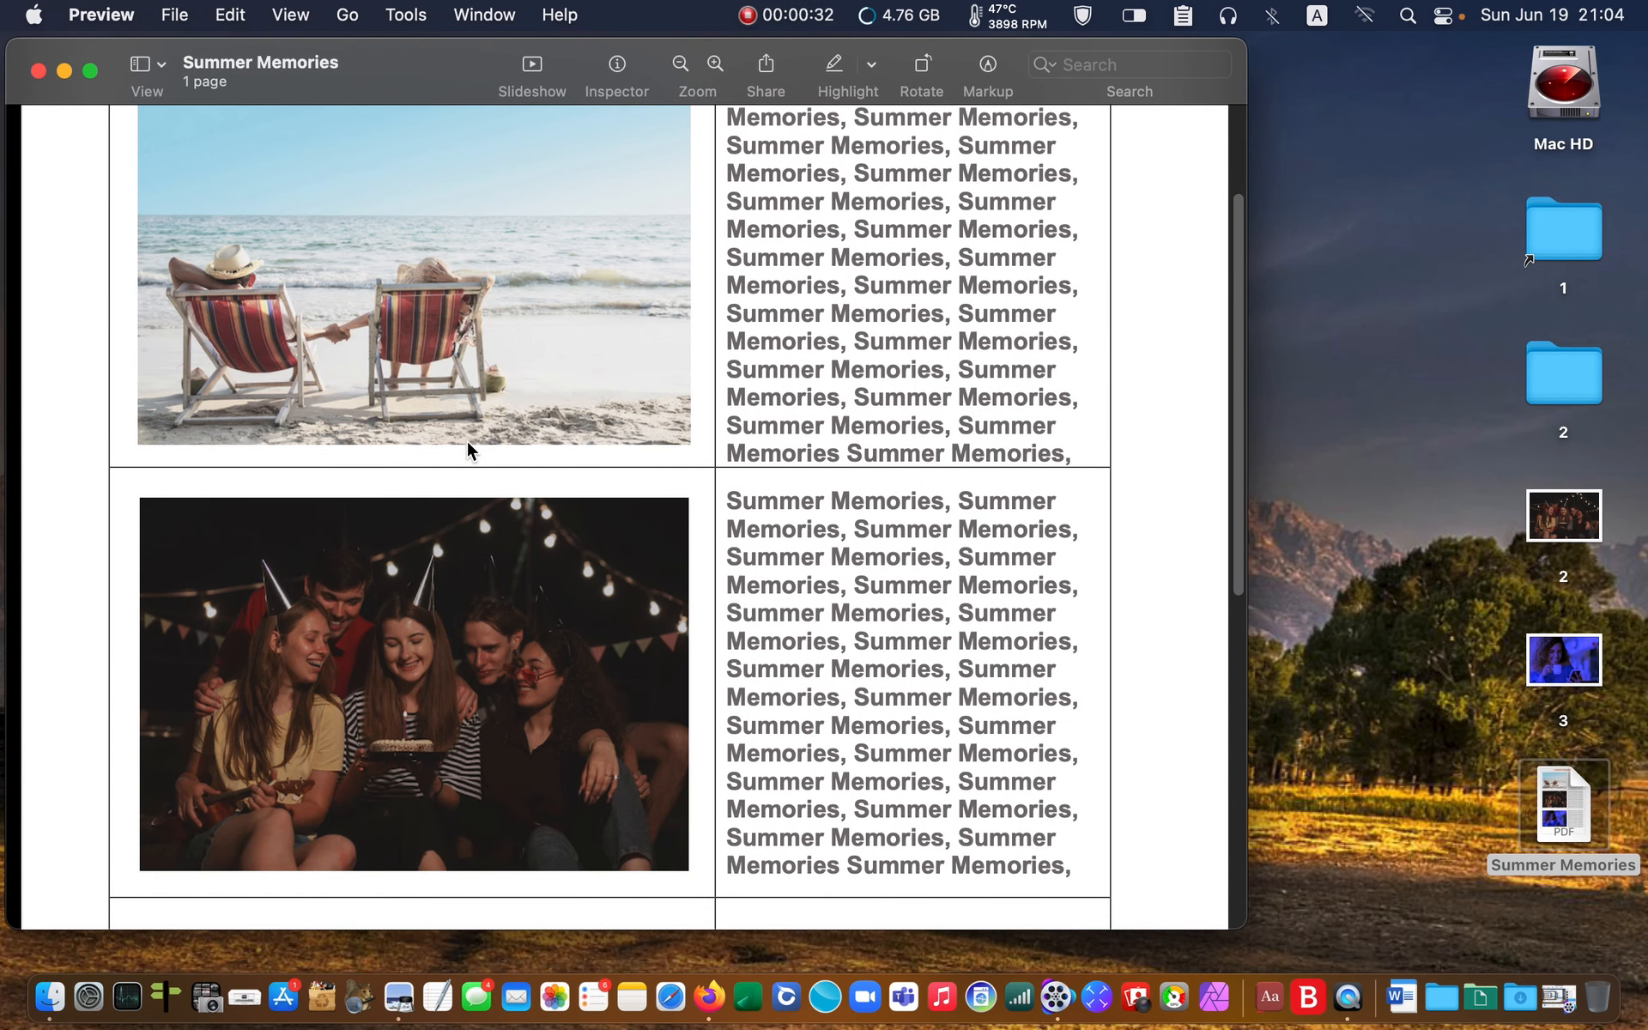
scroll(466, 442, down, 3)
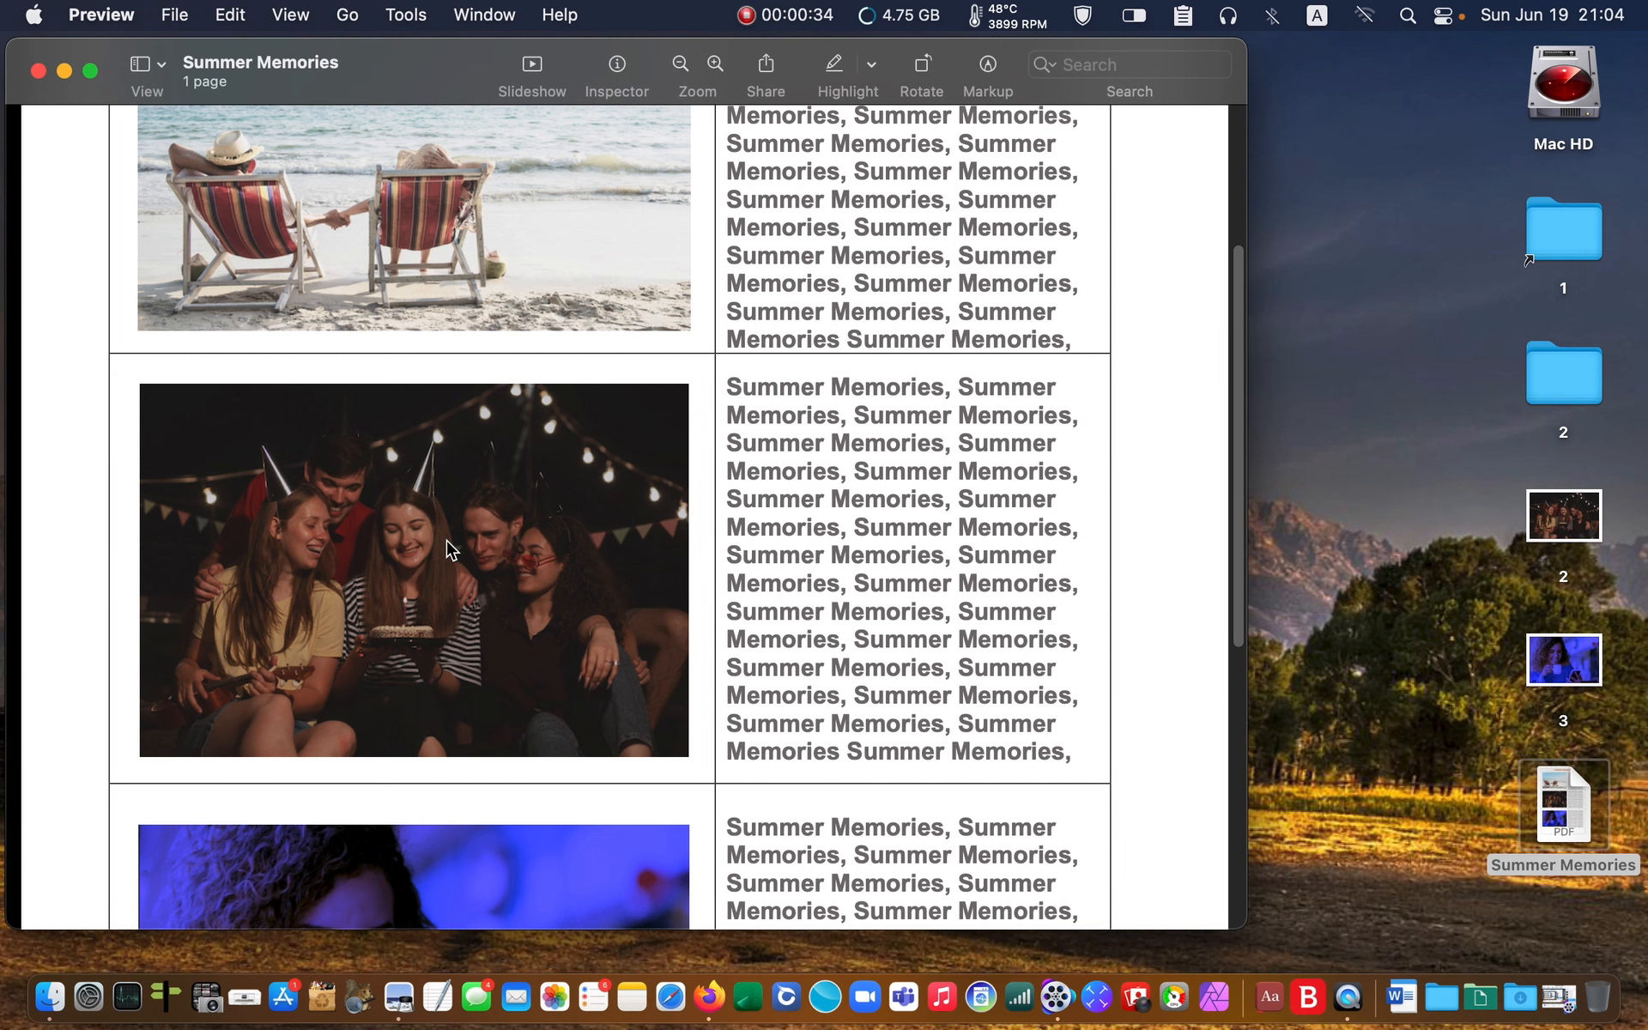
scroll(444, 551, down, 5)
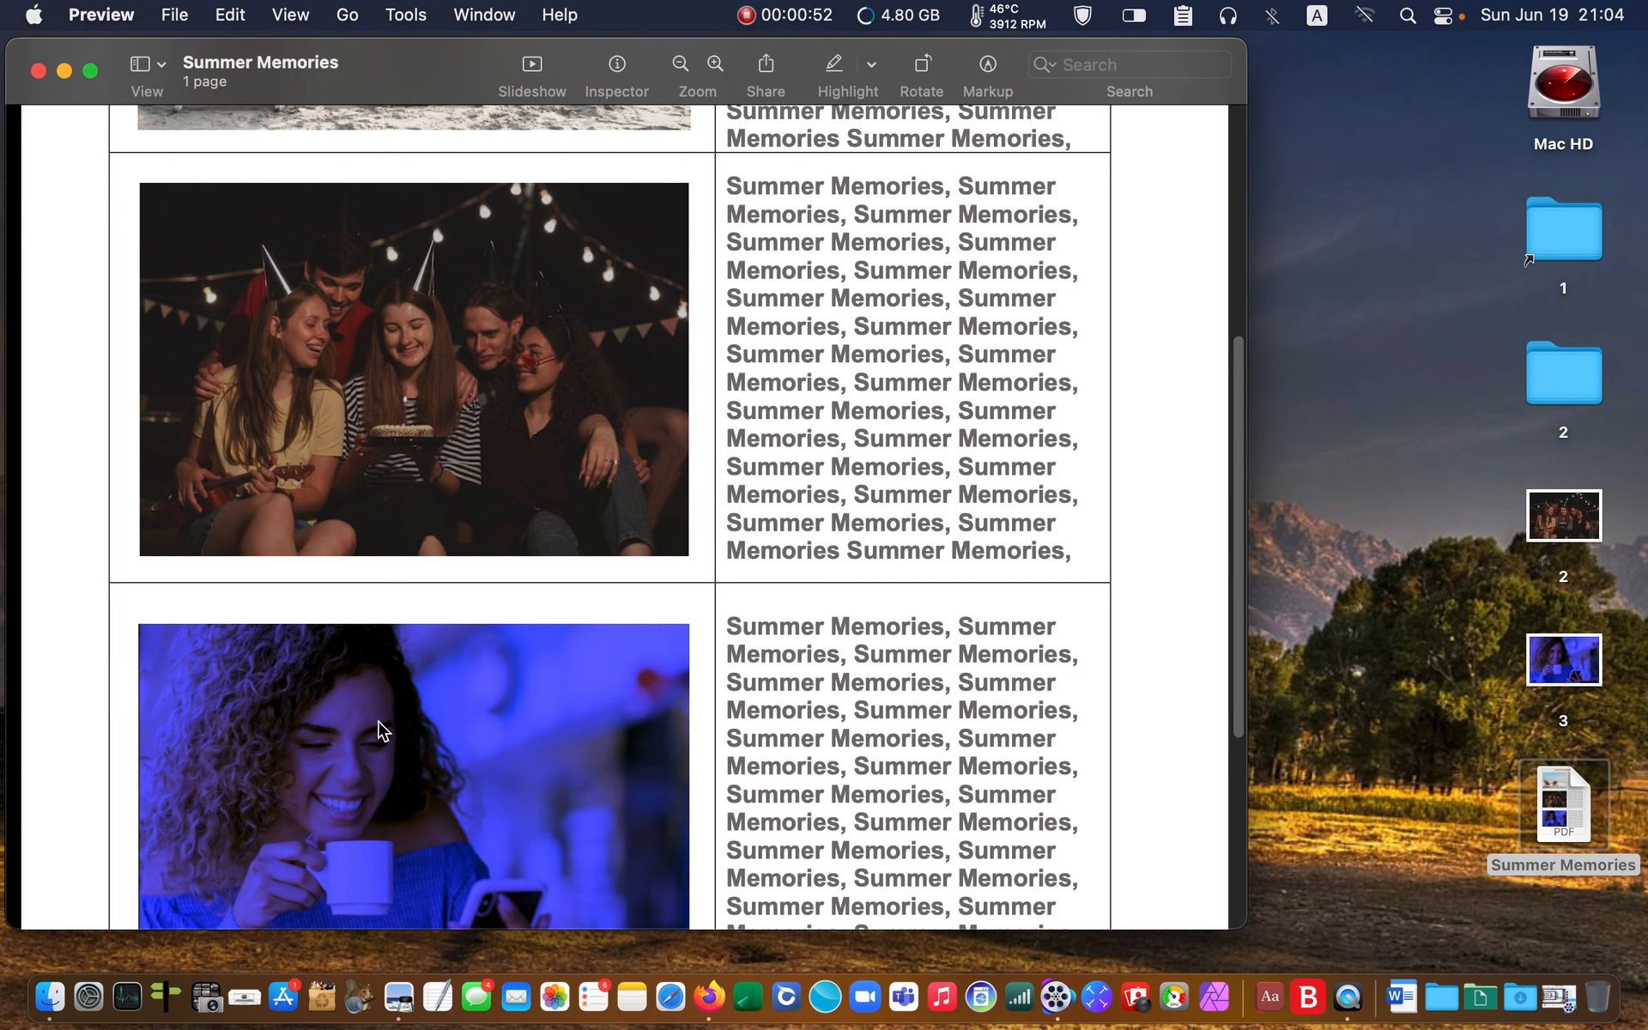
scroll(377, 726, up, 10)
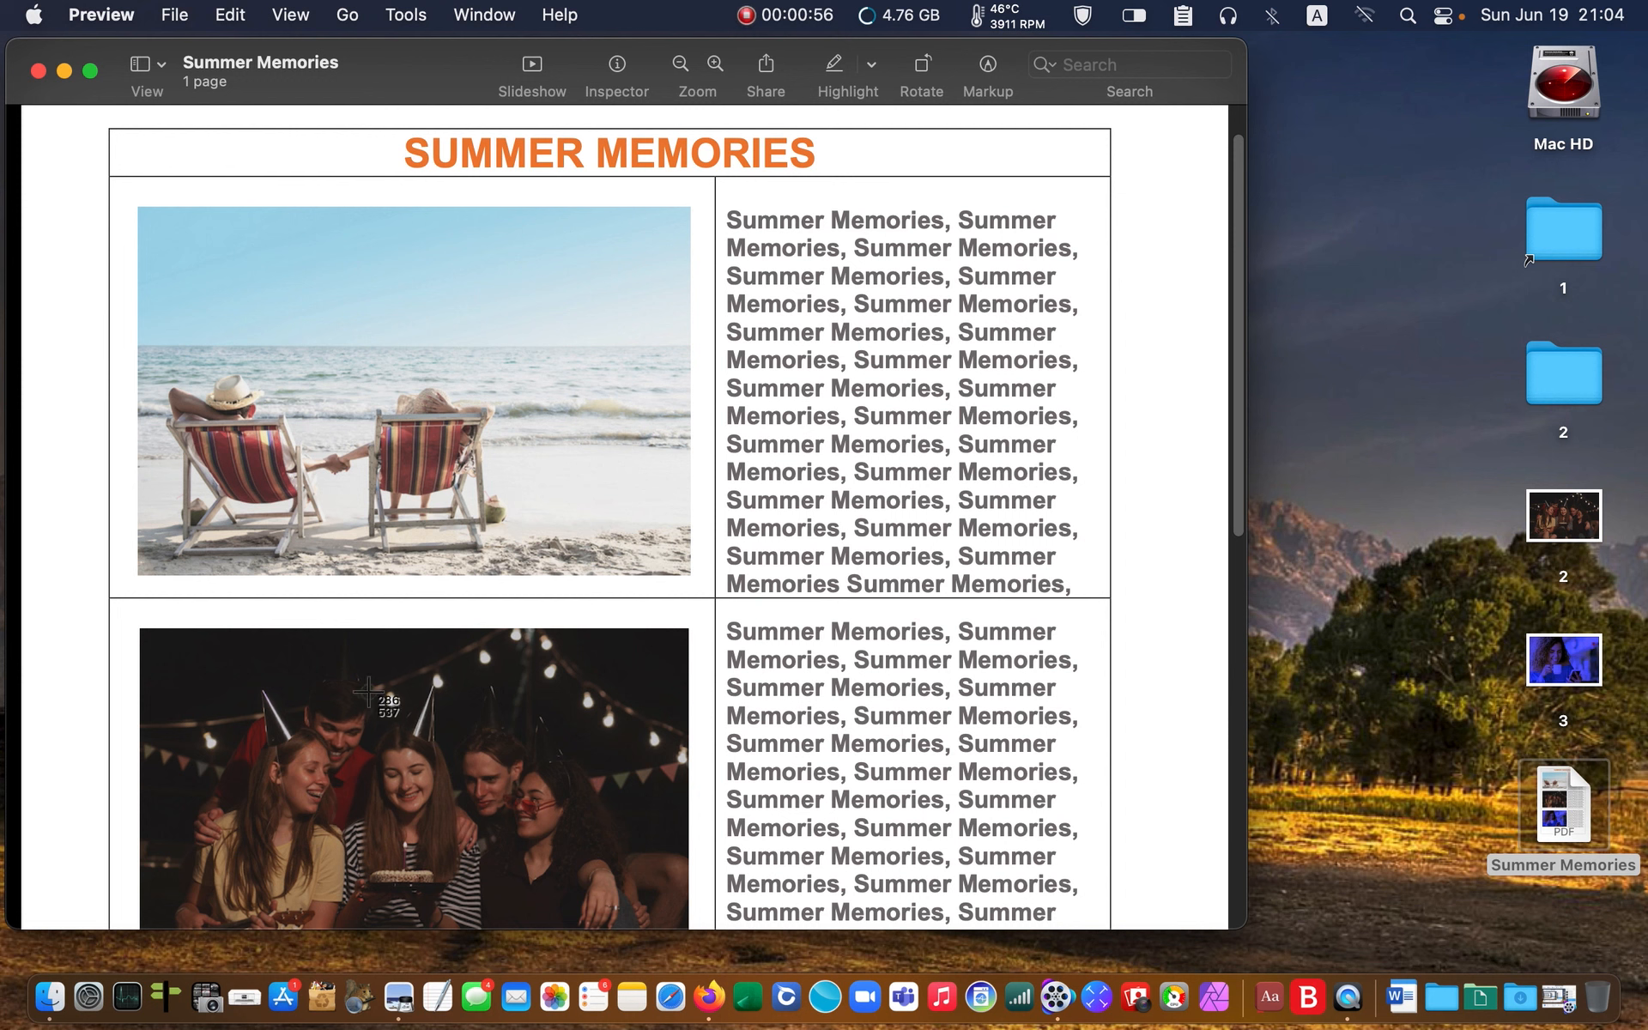
key(super+shift+4)
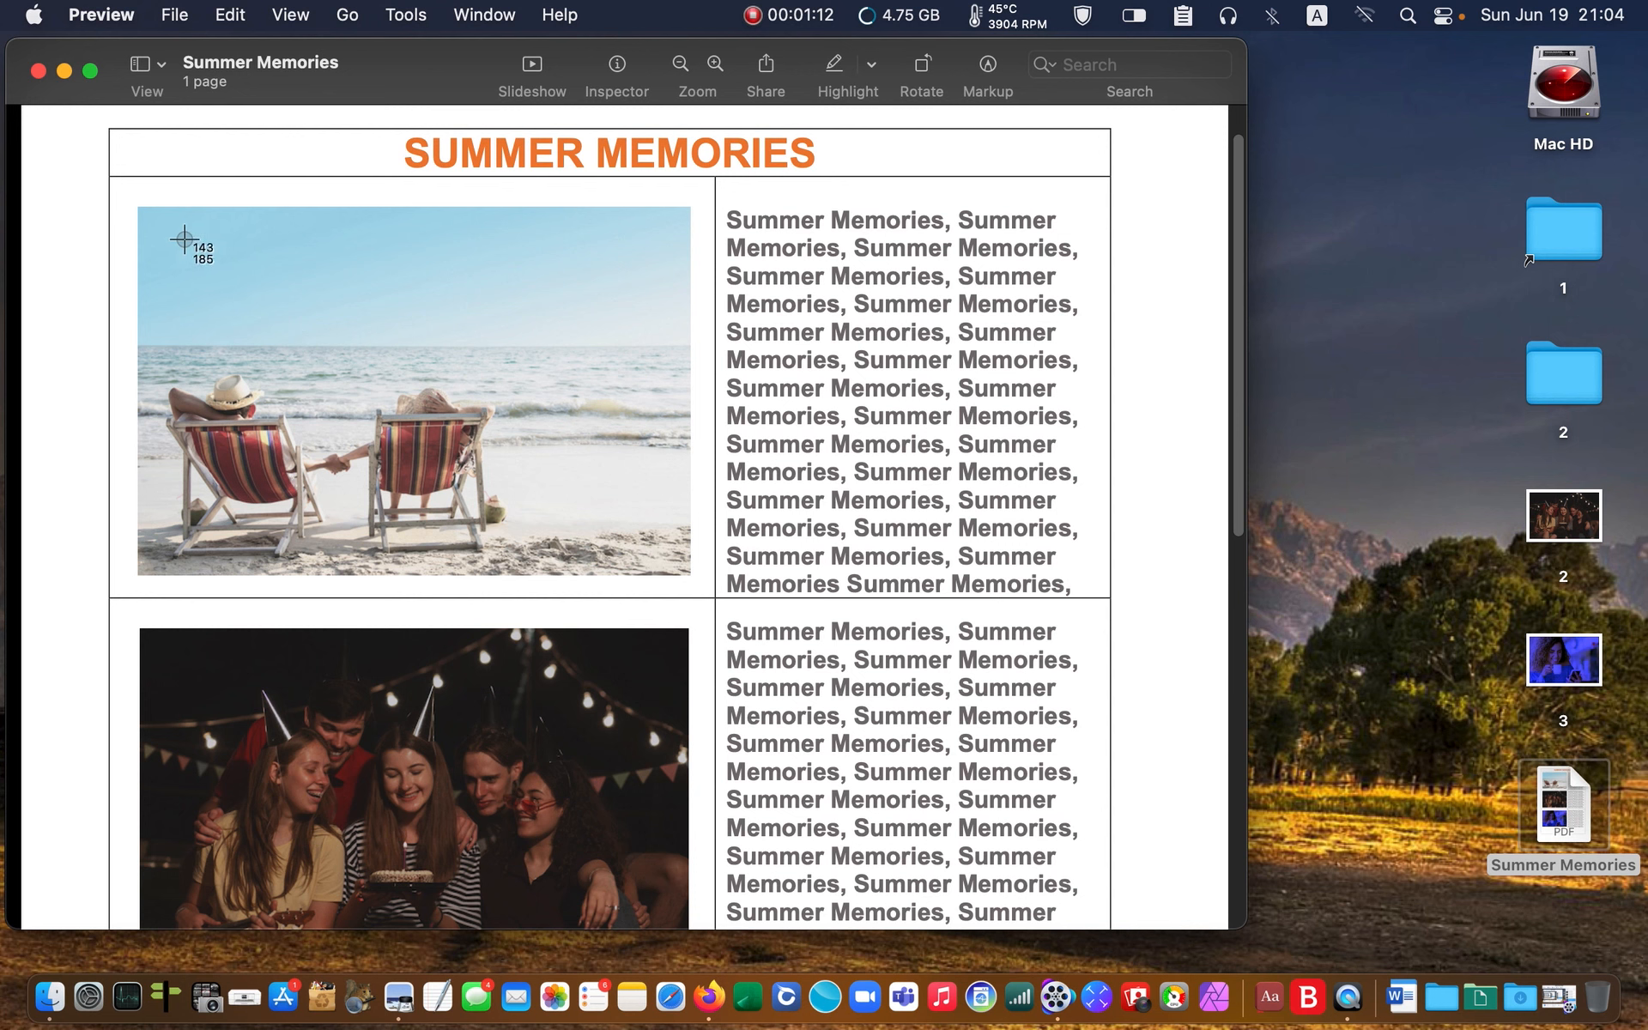
drag(143, 212, 684, 571)
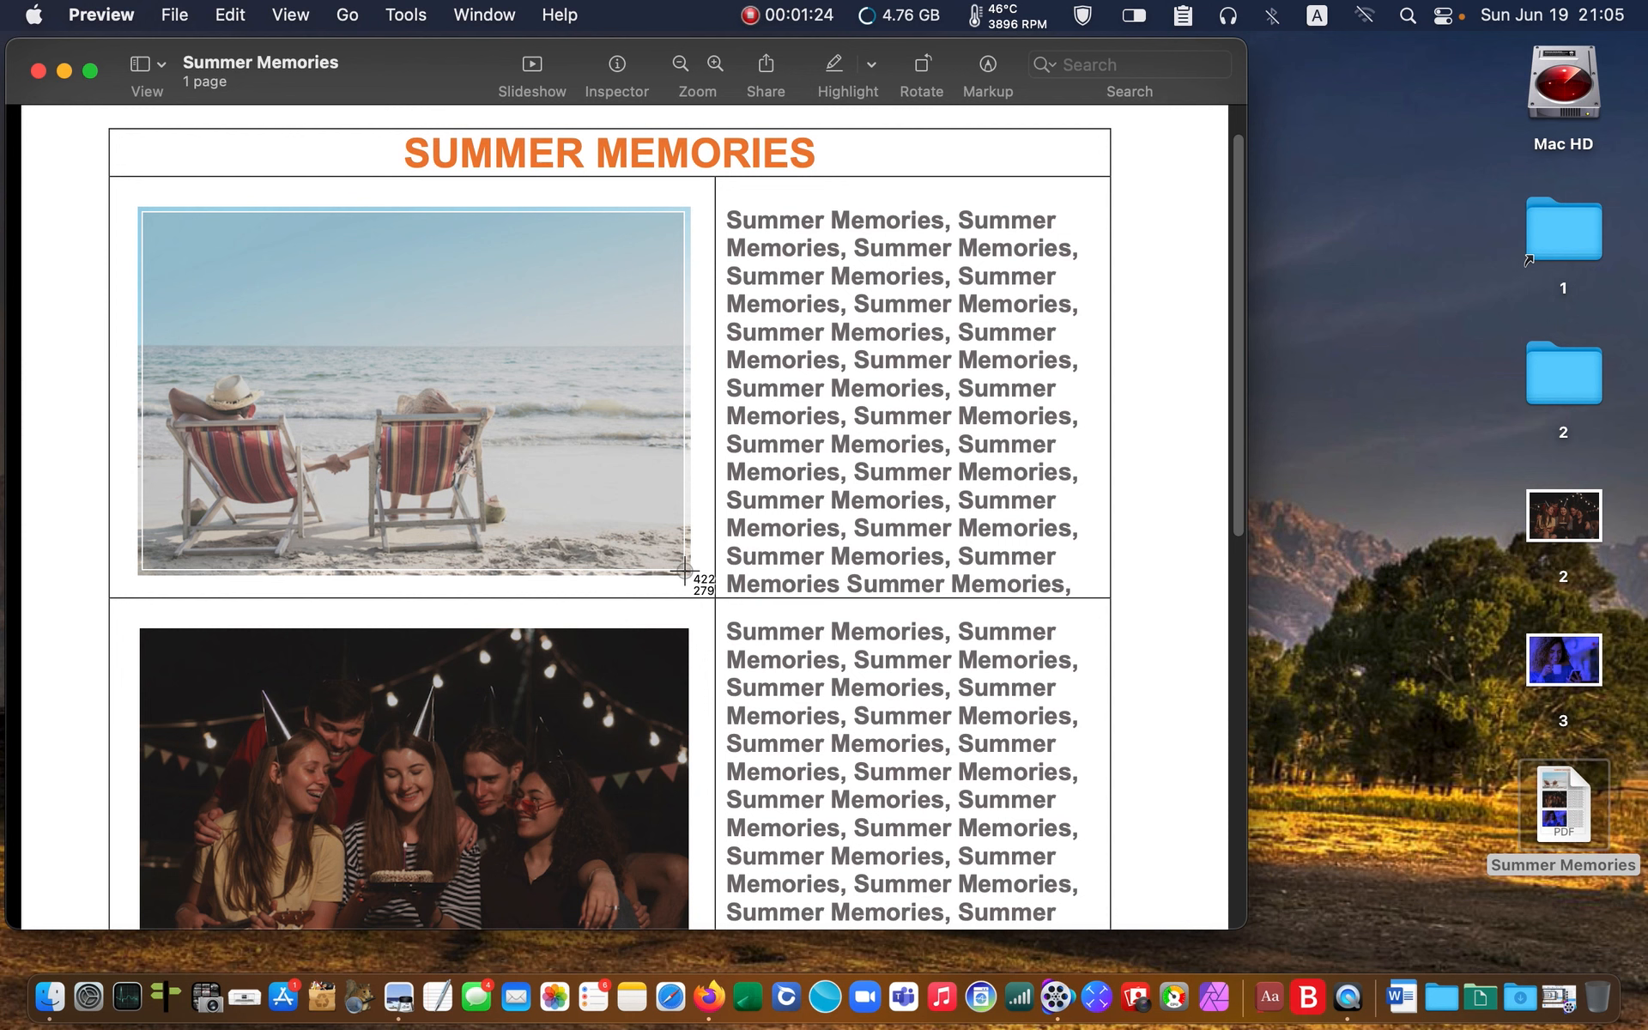
drag(683, 569, 683, 569)
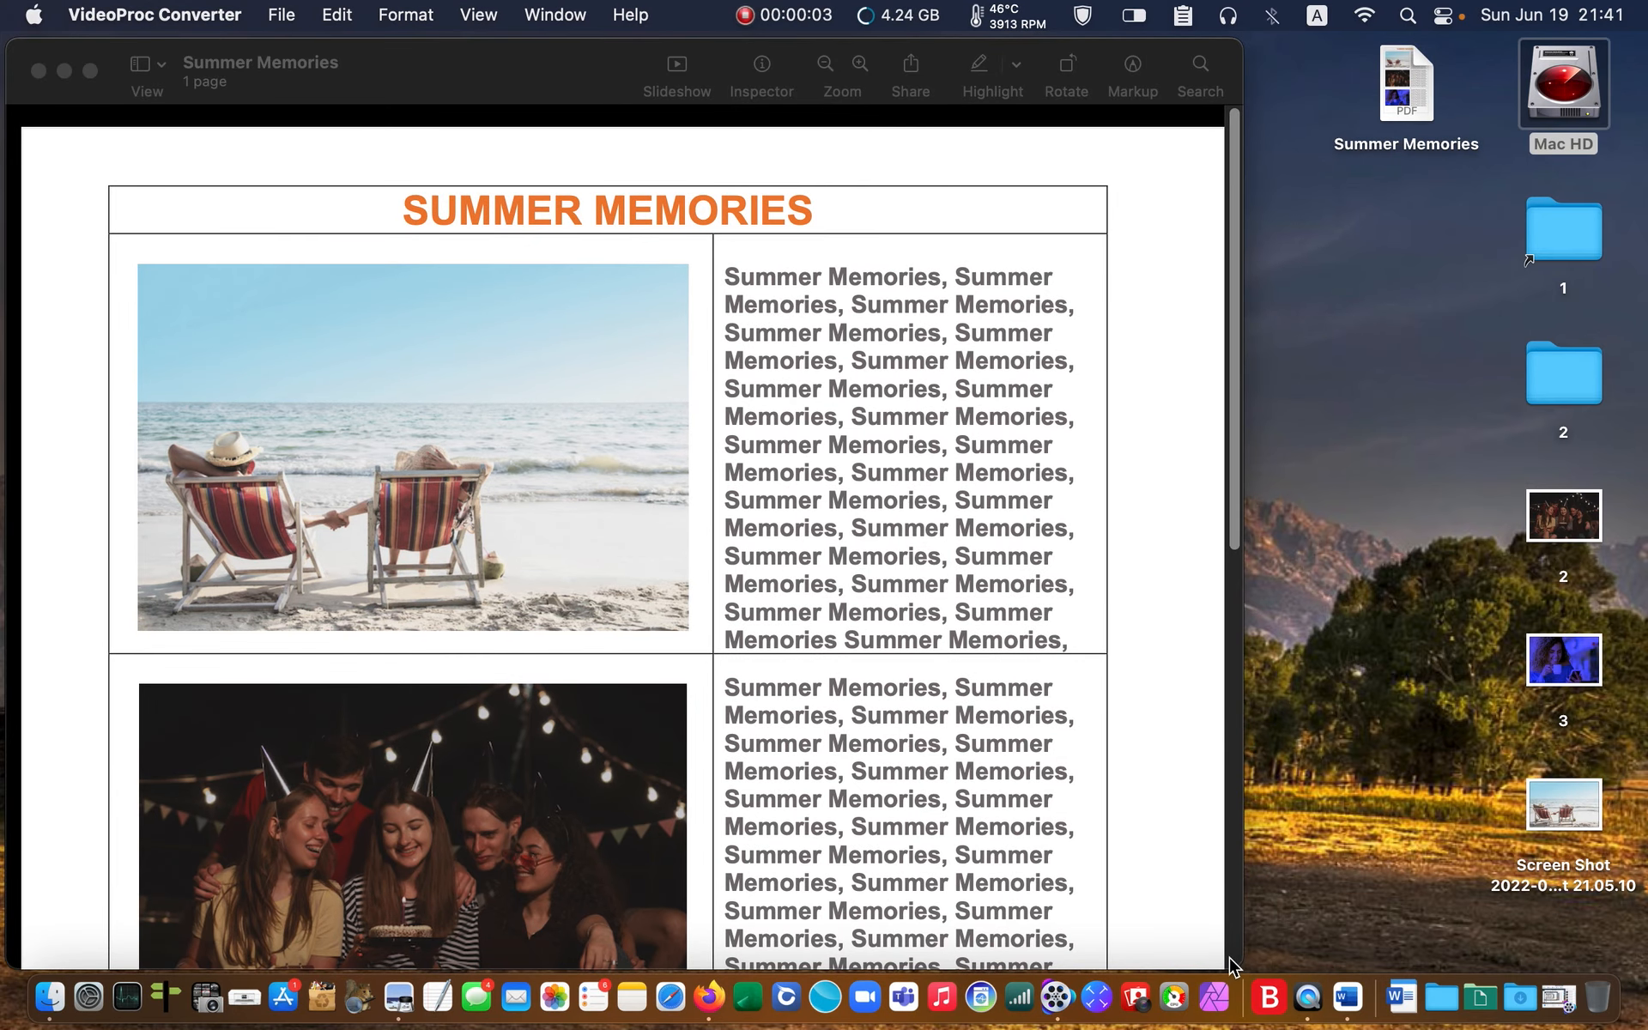
- Narrow the PDF window, open the beach photo screenshot with Preview, and place it enlarged beside the PDF
drag(1233, 968, 950, 961)
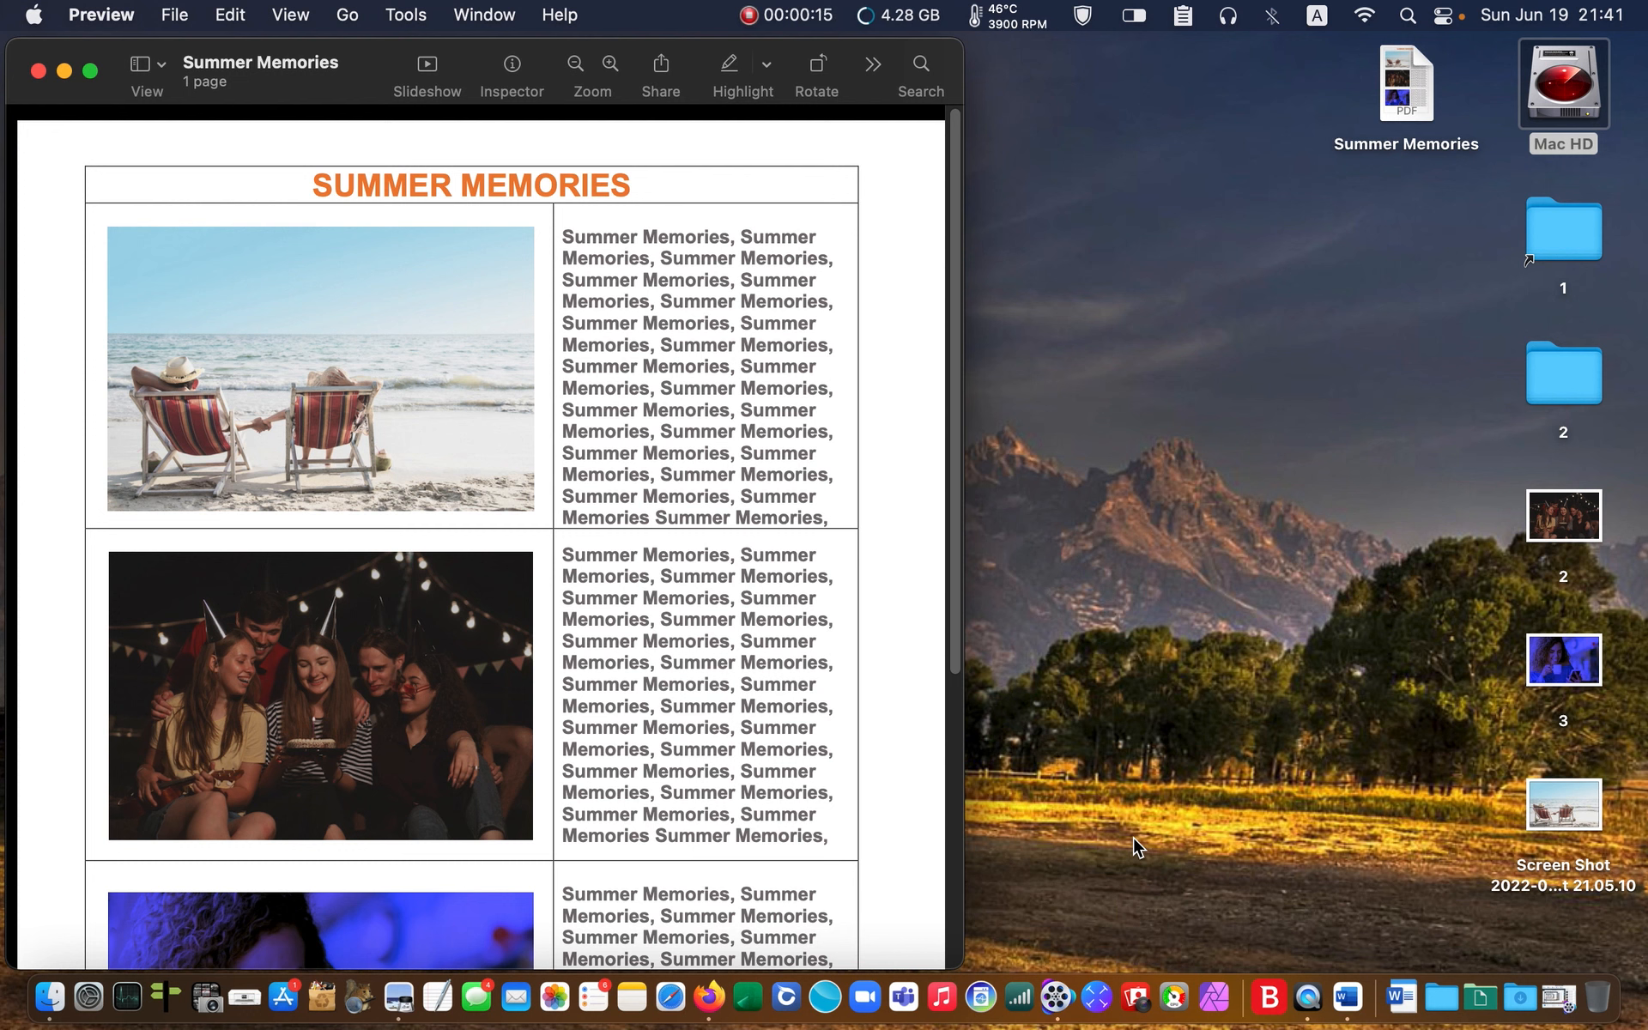
right_click(1562, 804)
mouse_move(1310, 505)
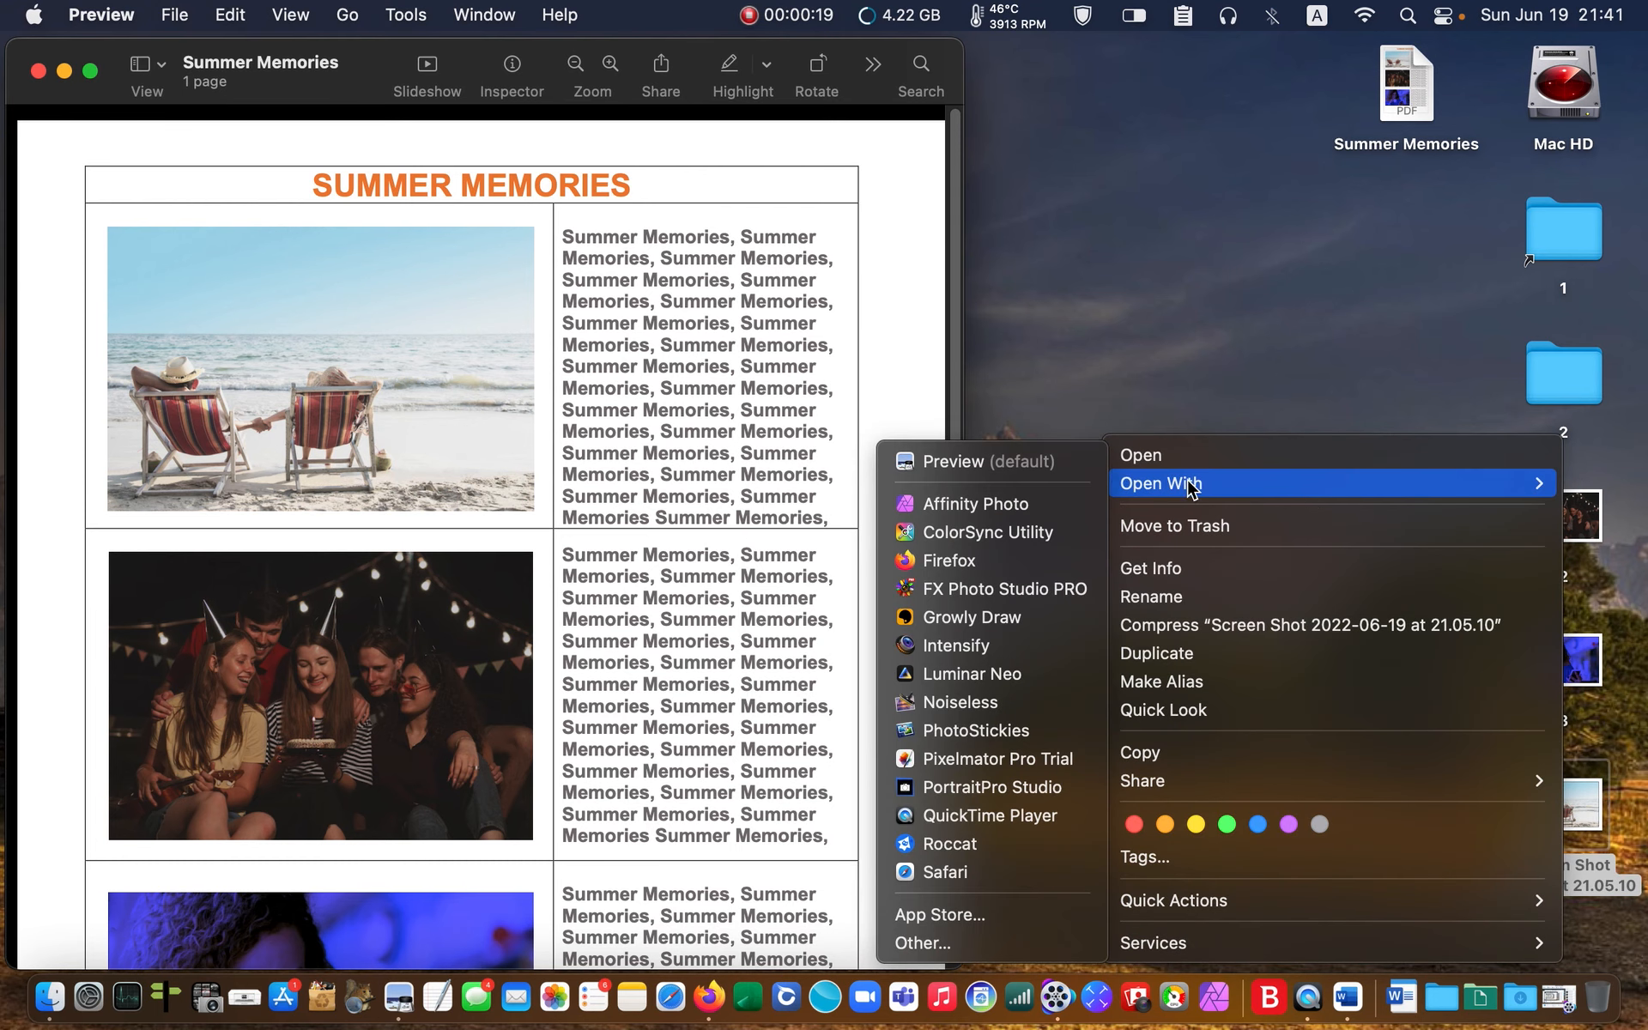
click(1023, 452)
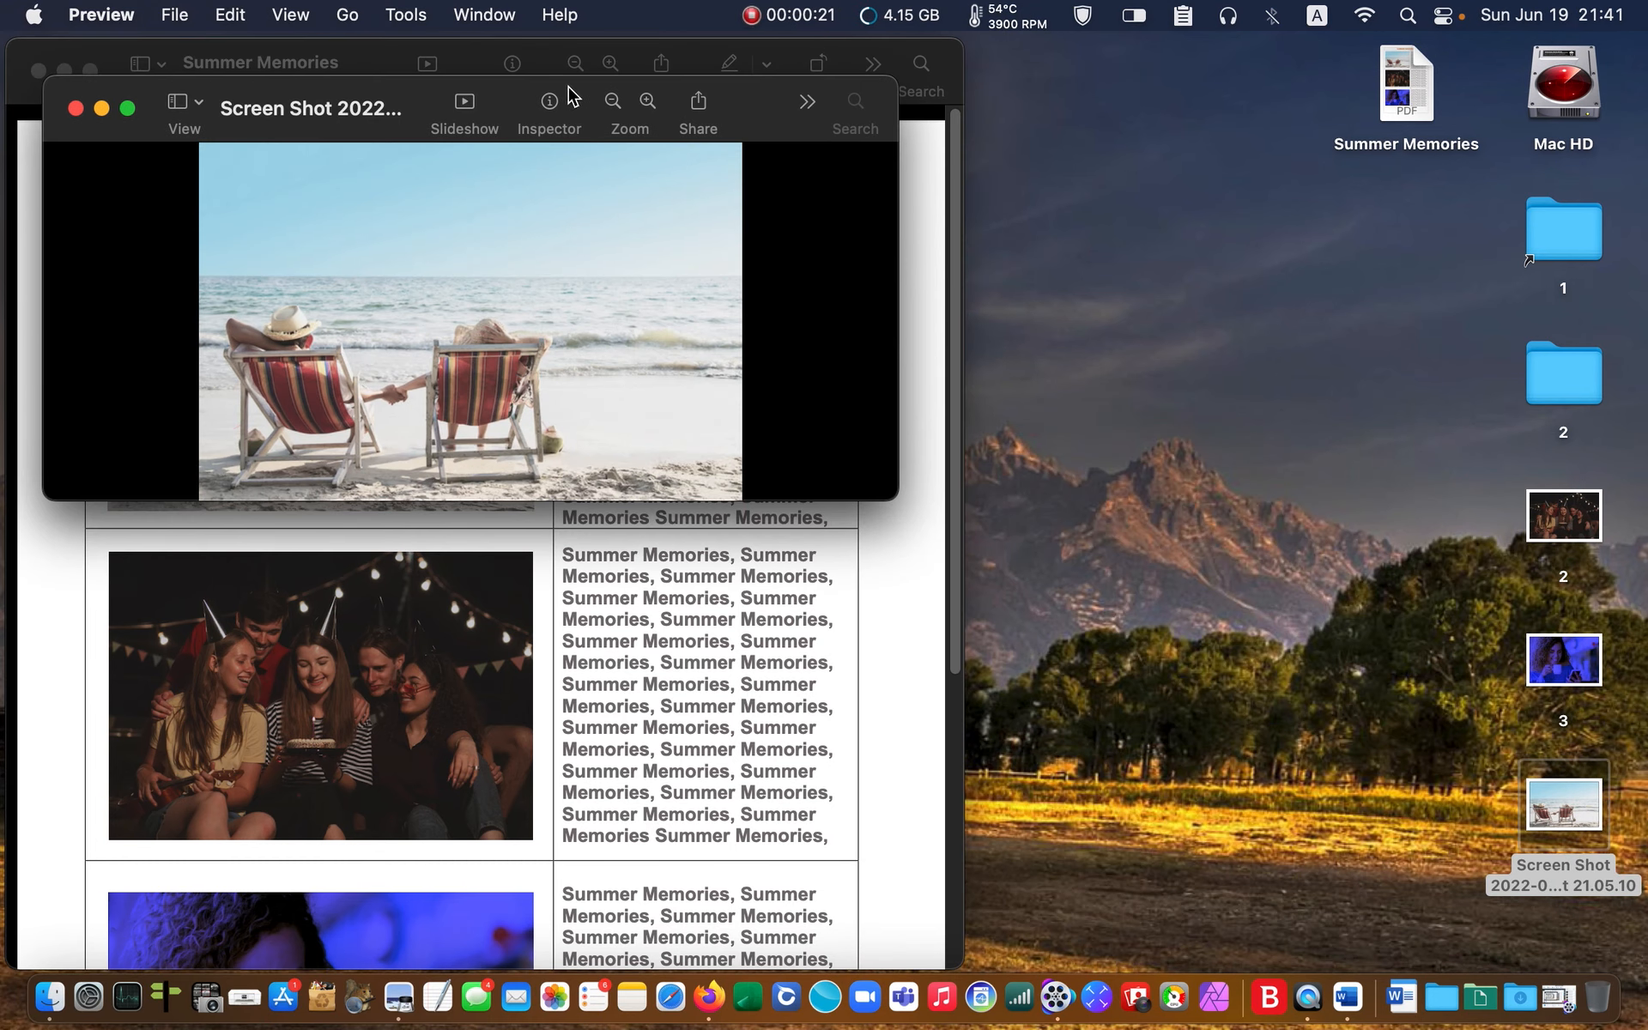
drag(570, 93, 1331, 164)
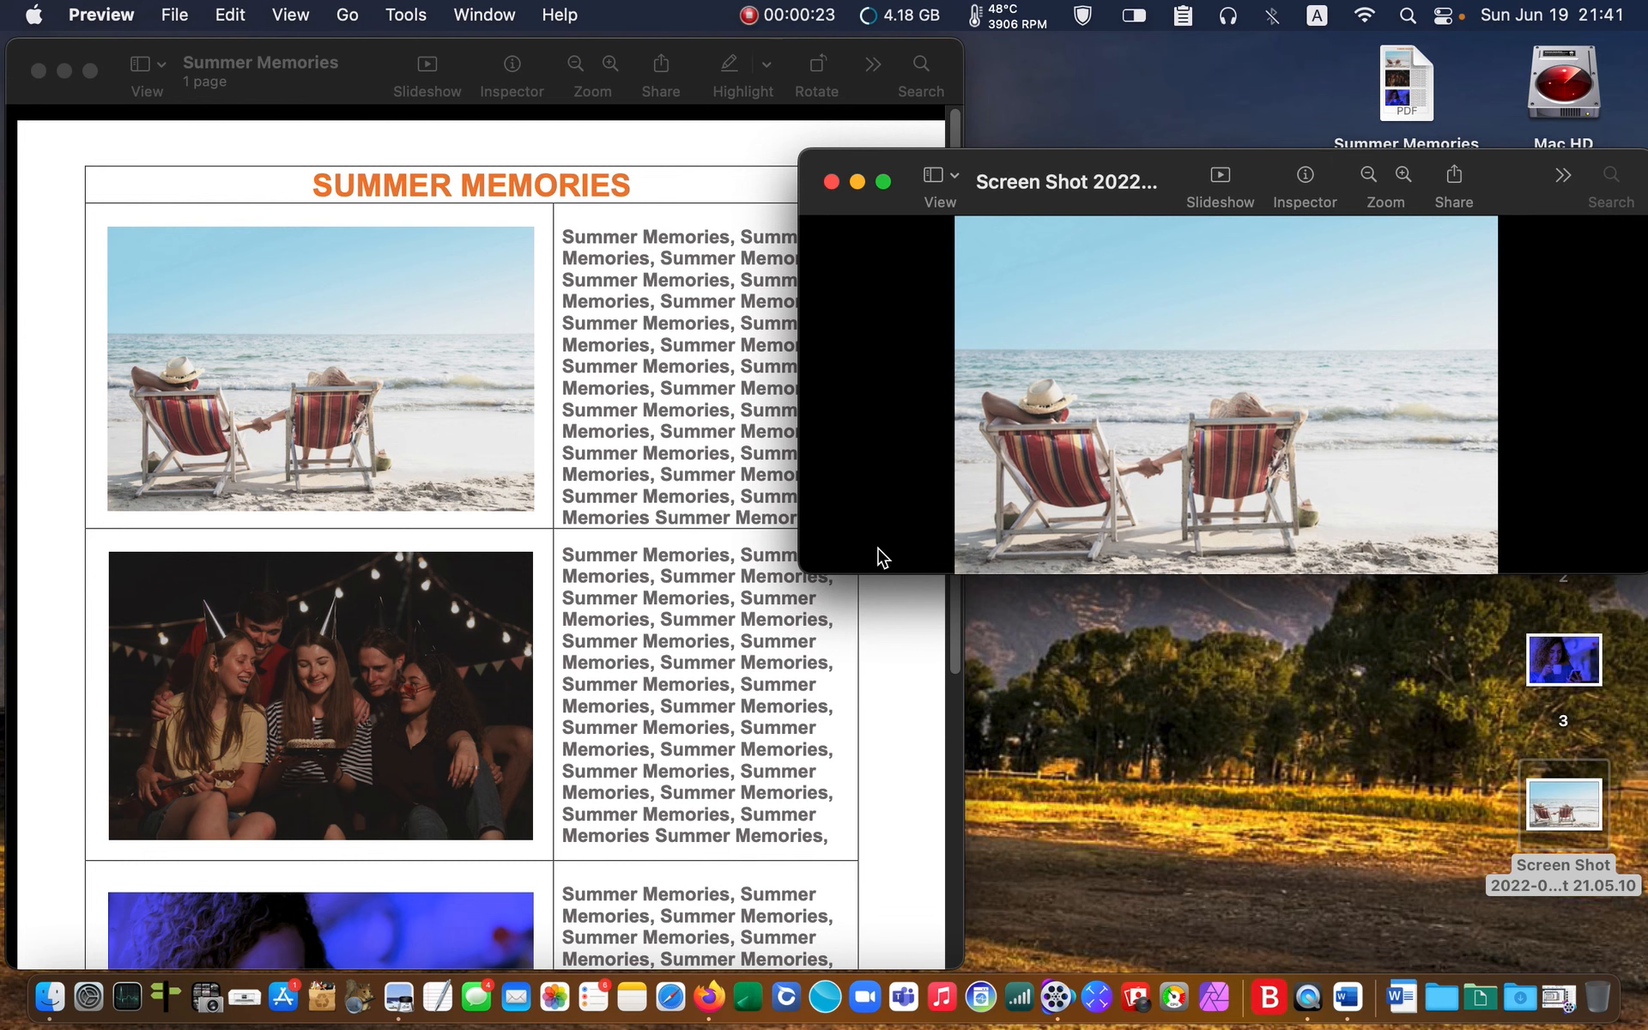
drag(798, 577, 809, 711)
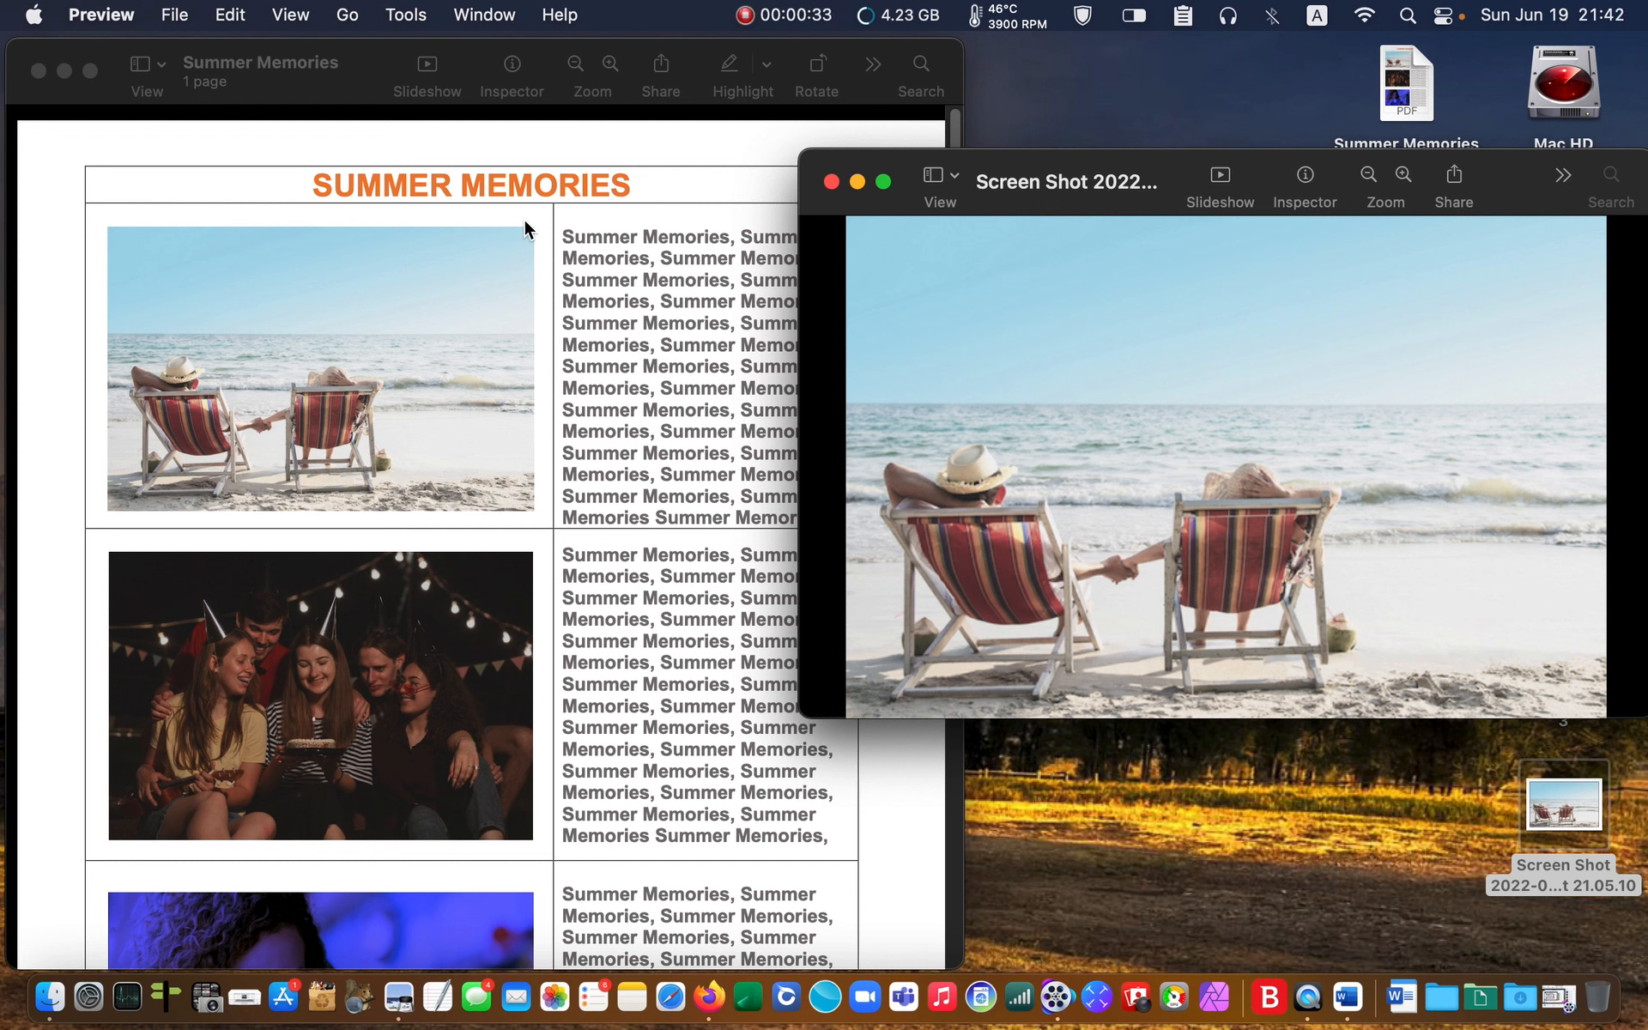
- Open the Adjust Color controls for the beach screenshot
click(401, 16)
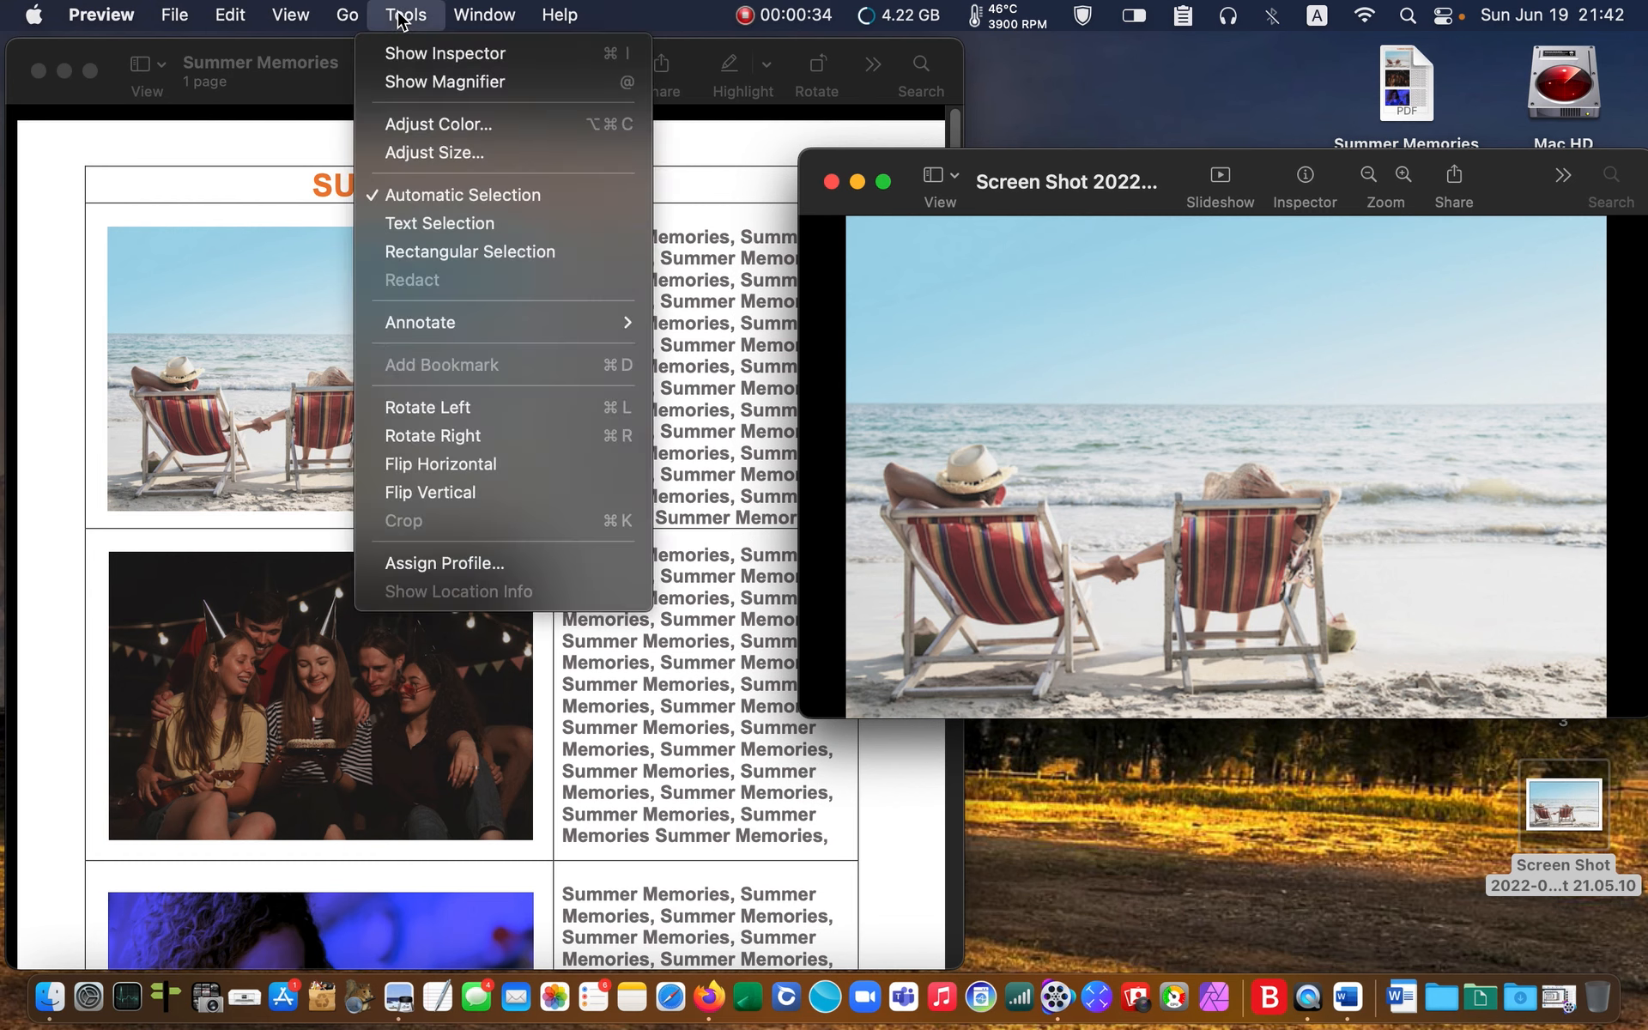
click(410, 125)
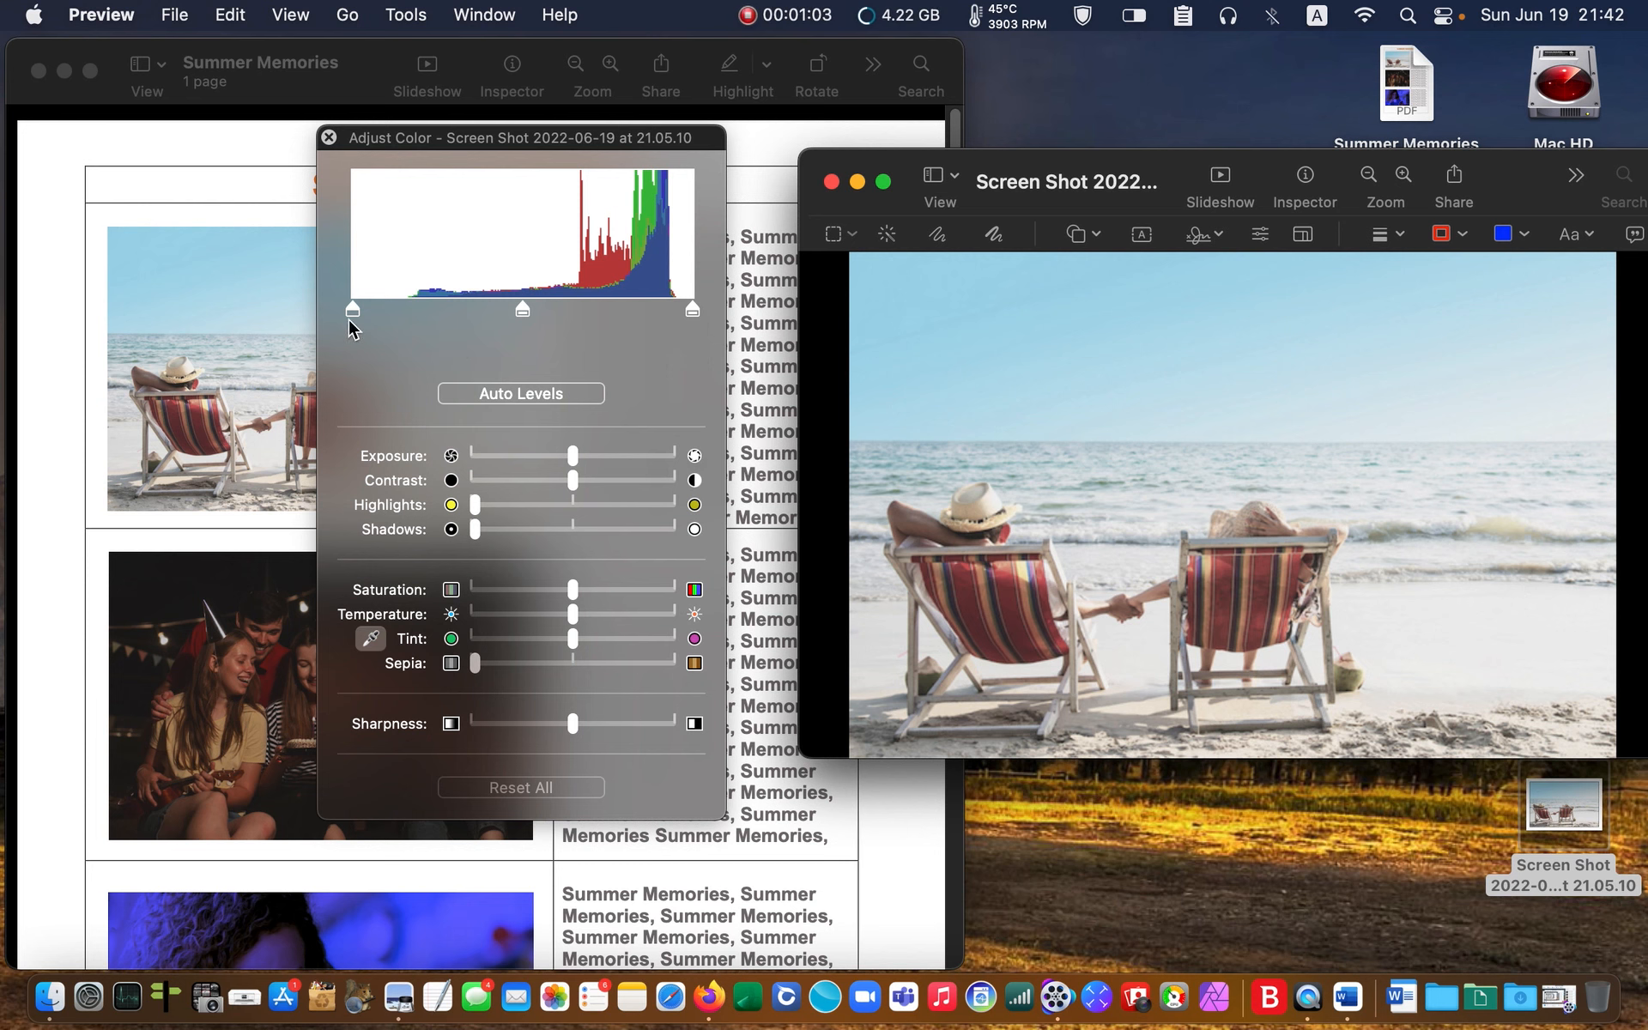
- Try the histogram level sliders and Auto Levels on the beach image, resetting all adjustments in between
drag(353, 319, 398, 368)
drag(693, 311, 725, 334)
drag(525, 314, 488, 328)
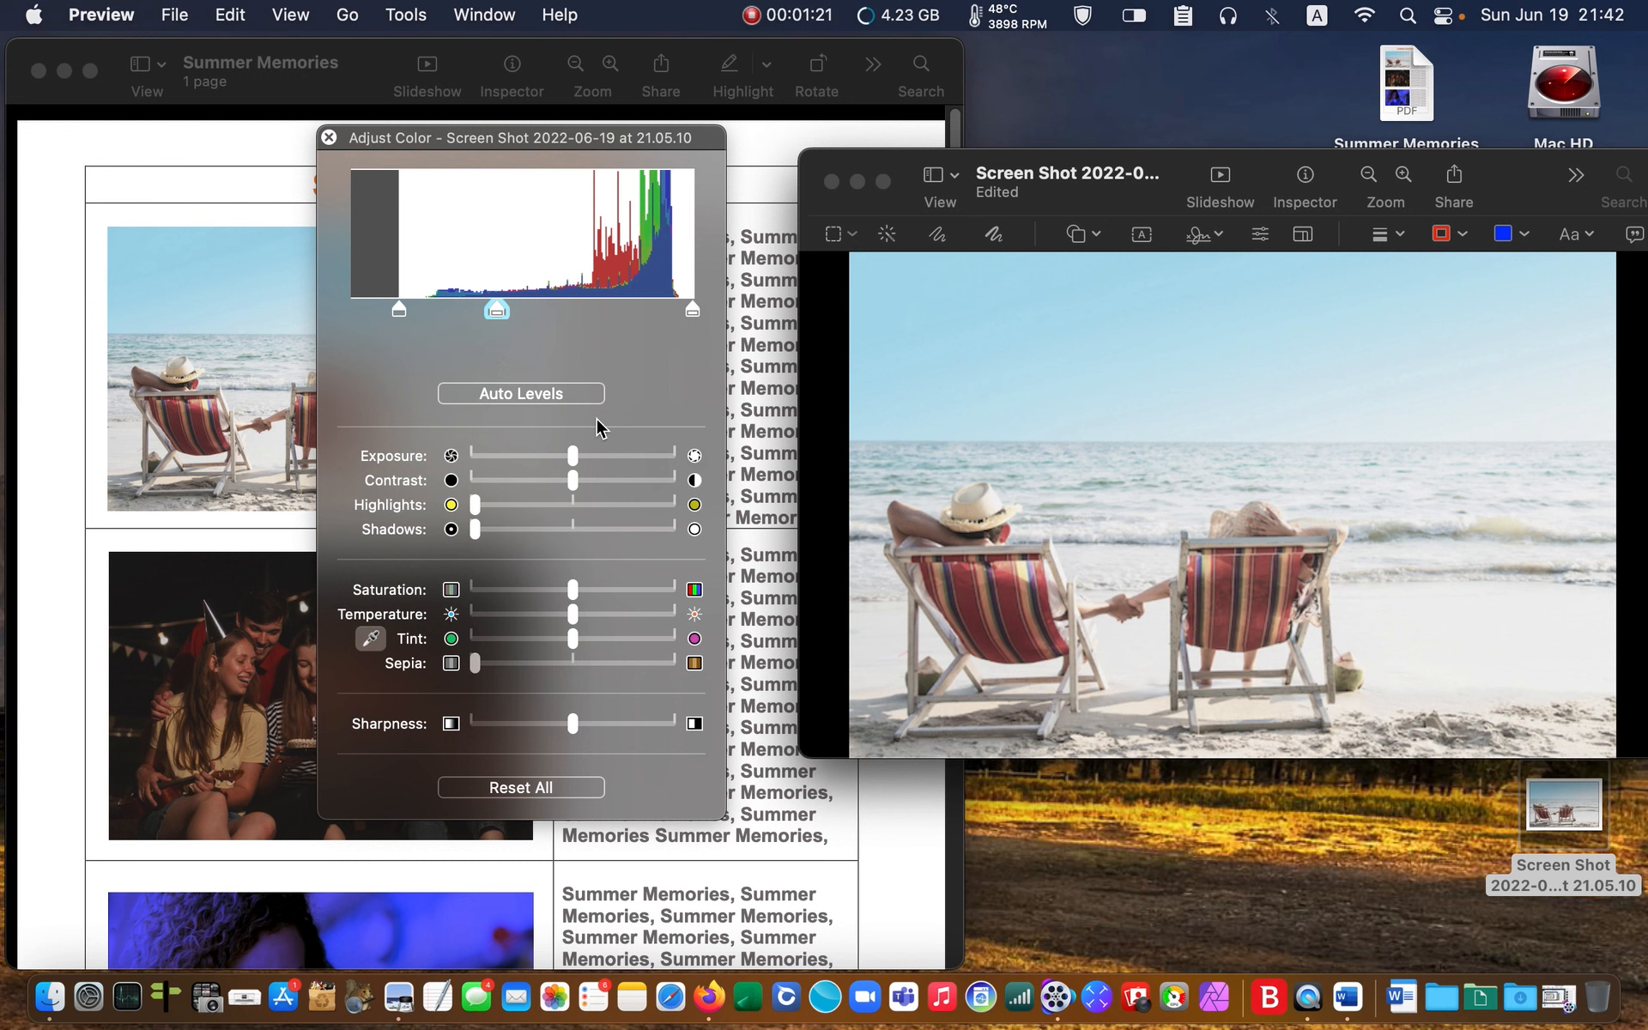
click(519, 800)
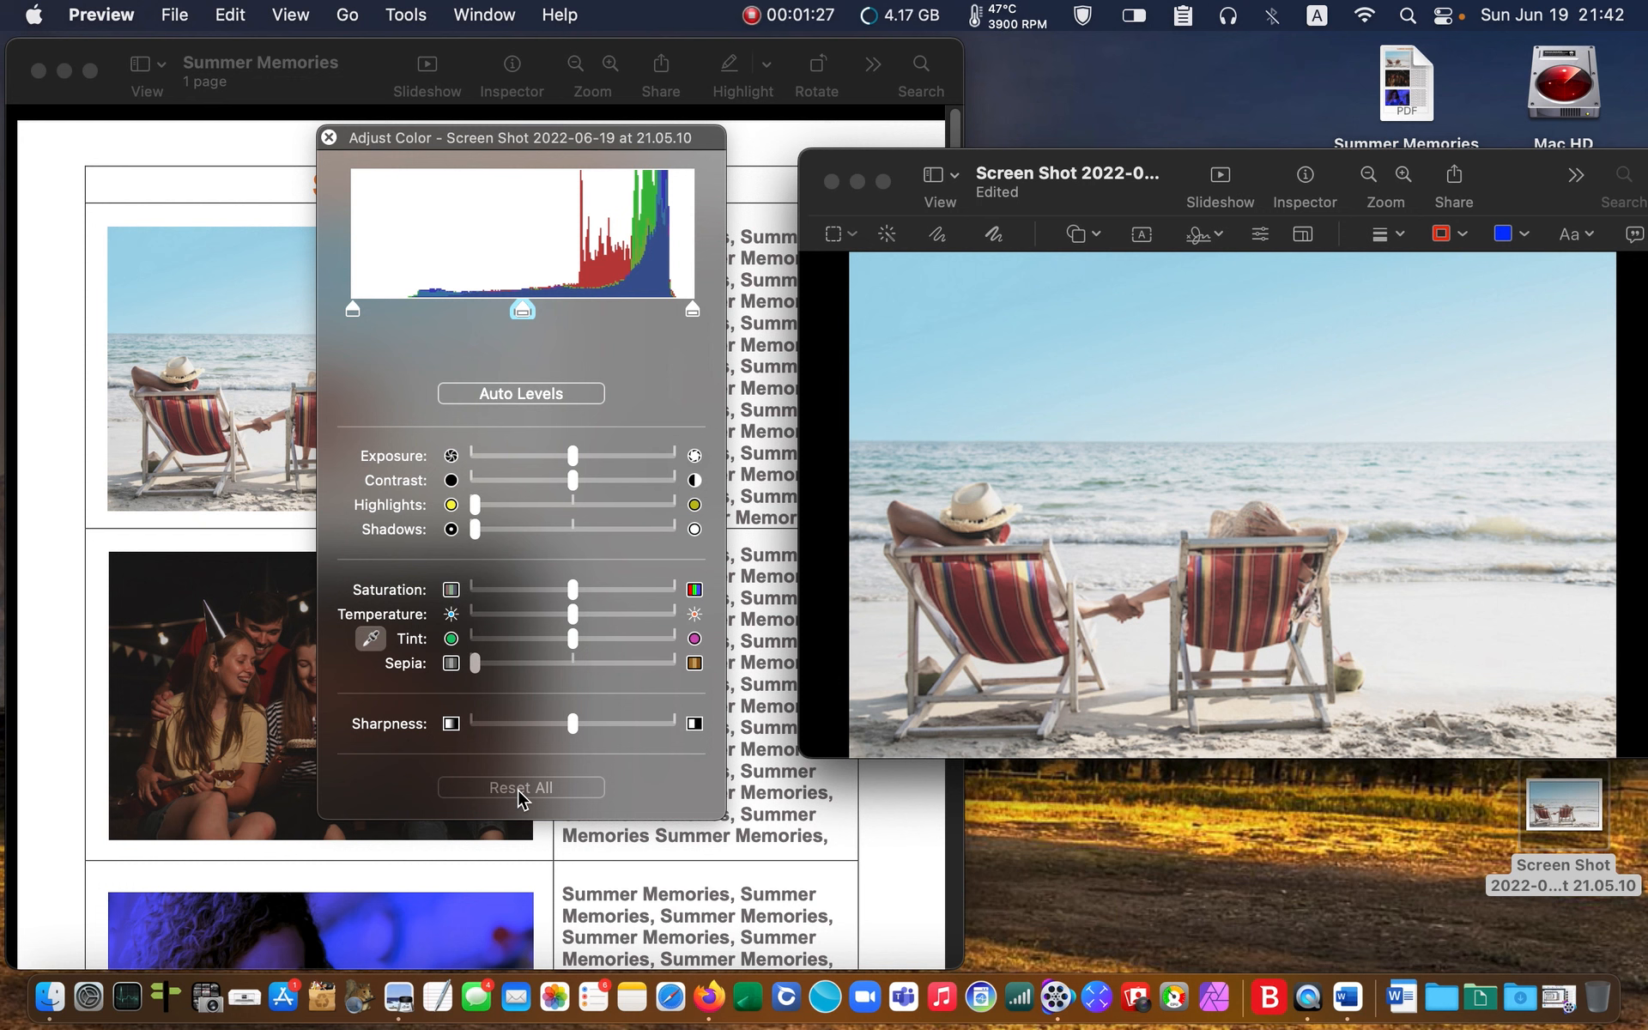
click(554, 393)
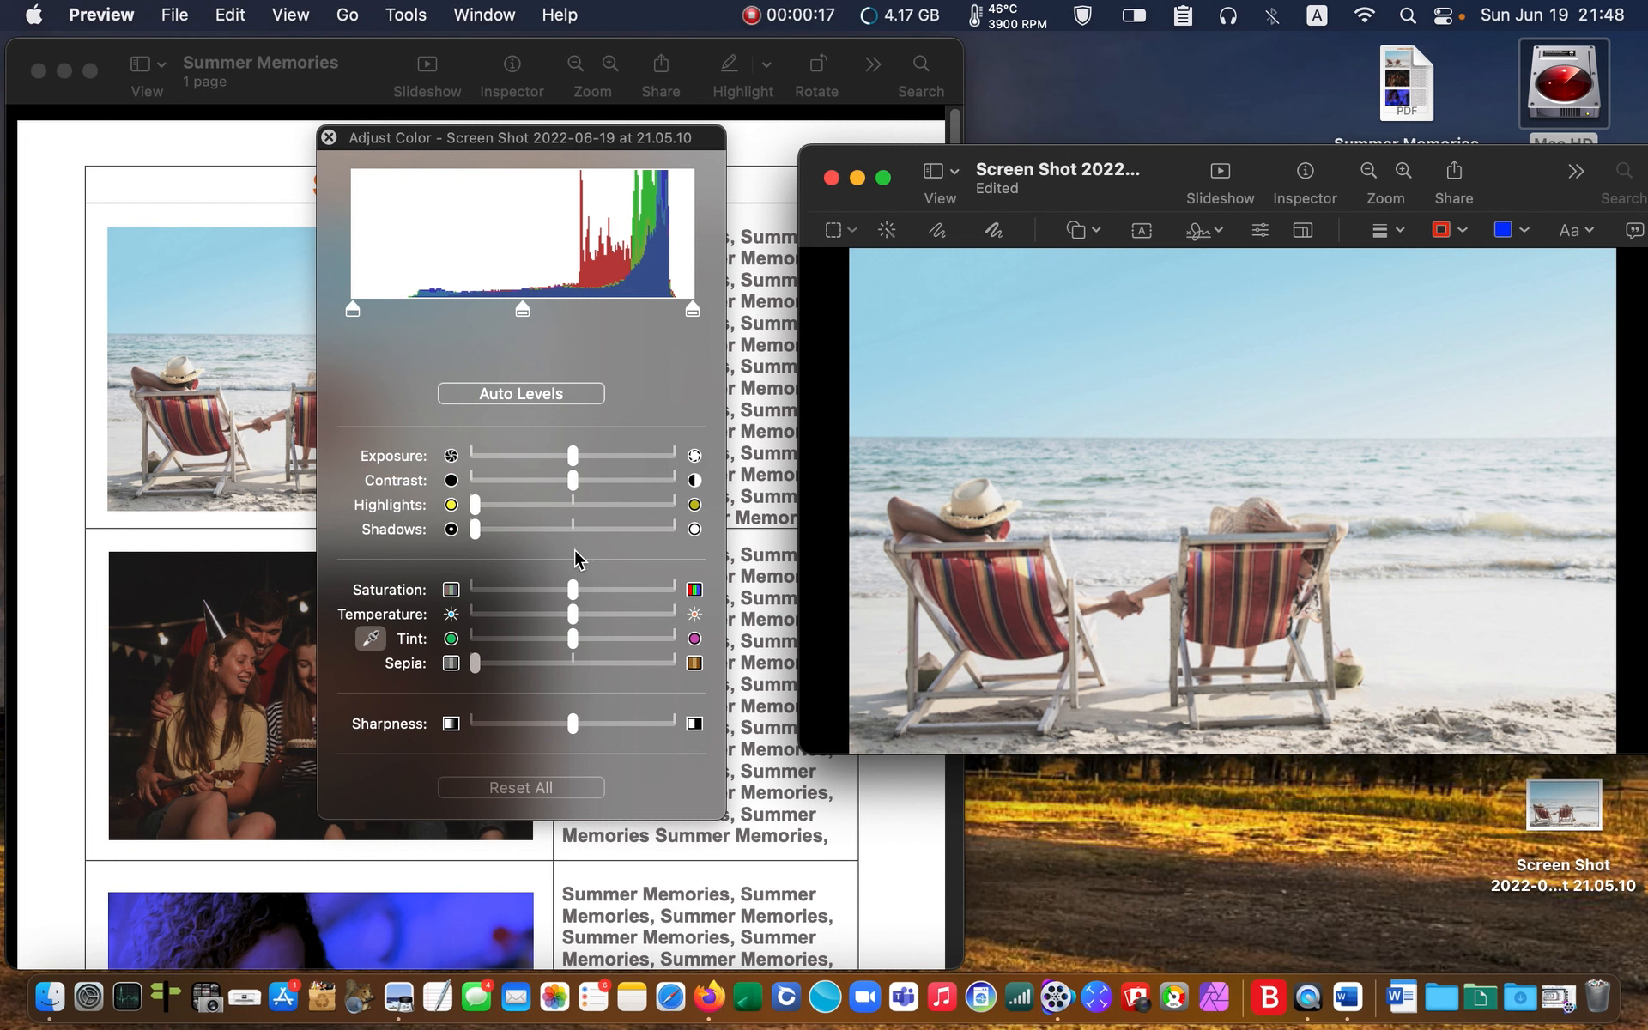
- Raise the saturation and contrast of the beach image moderately above their midpoints
drag(576, 586, 611, 599)
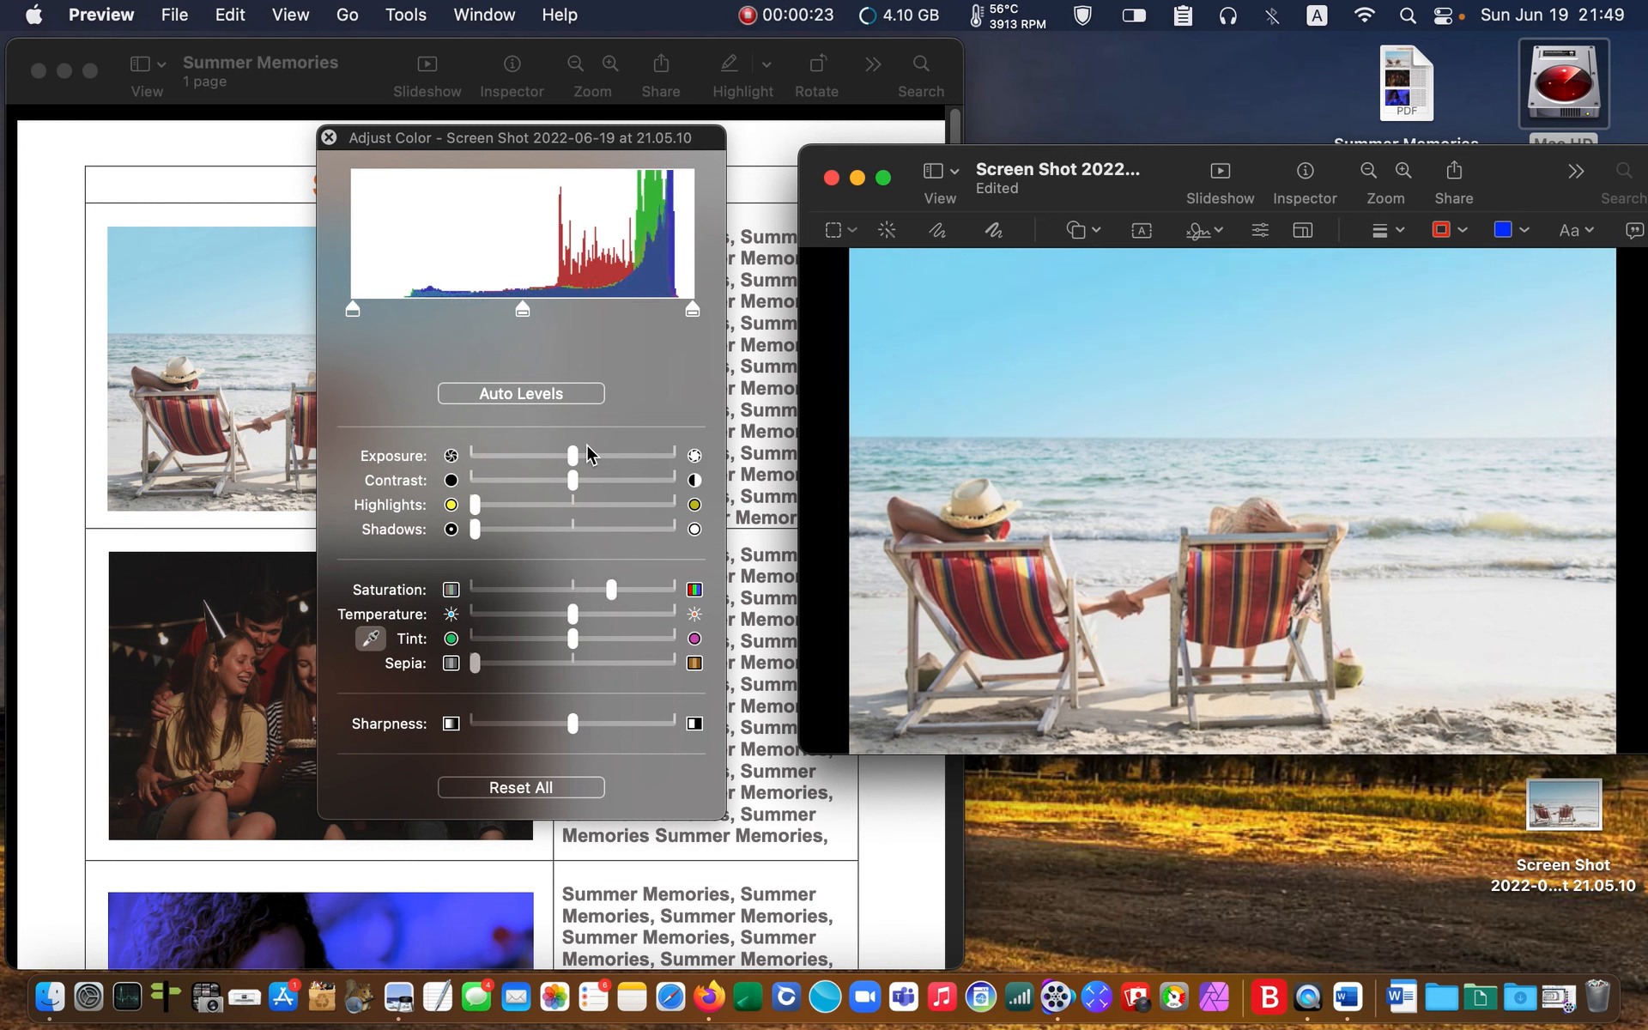
drag(572, 484, 605, 496)
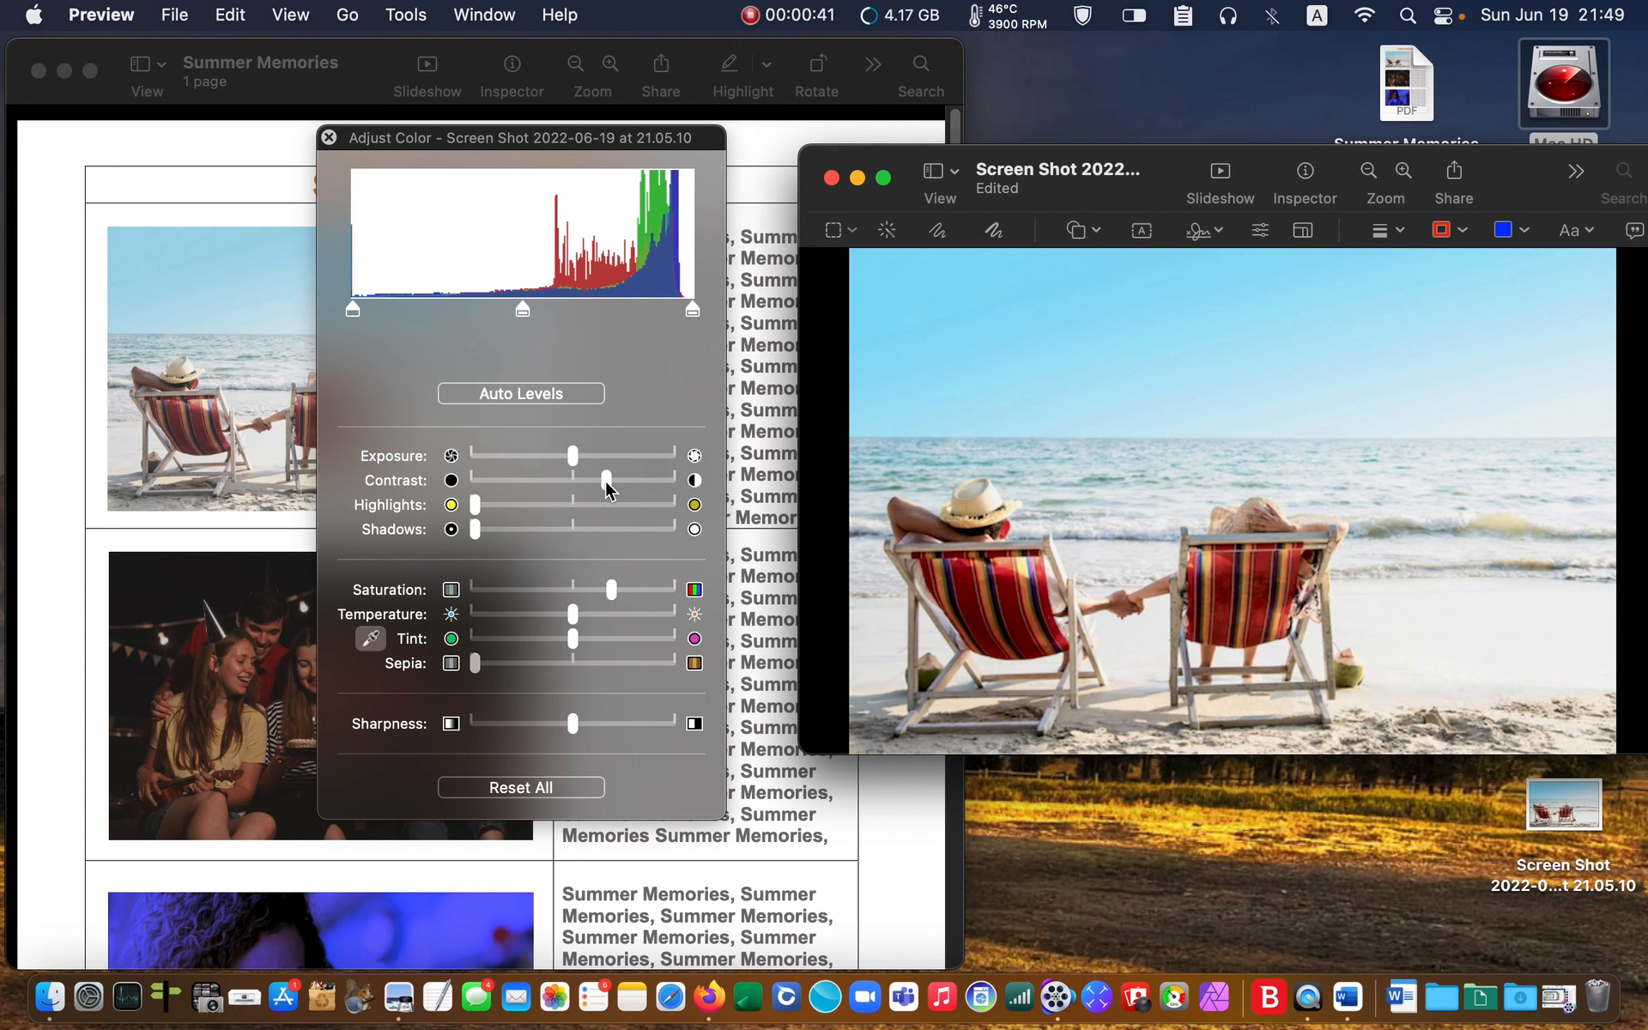
- Copy the entire adjusted beach image and paste it into the Summer Memories PDF
key(super+a)
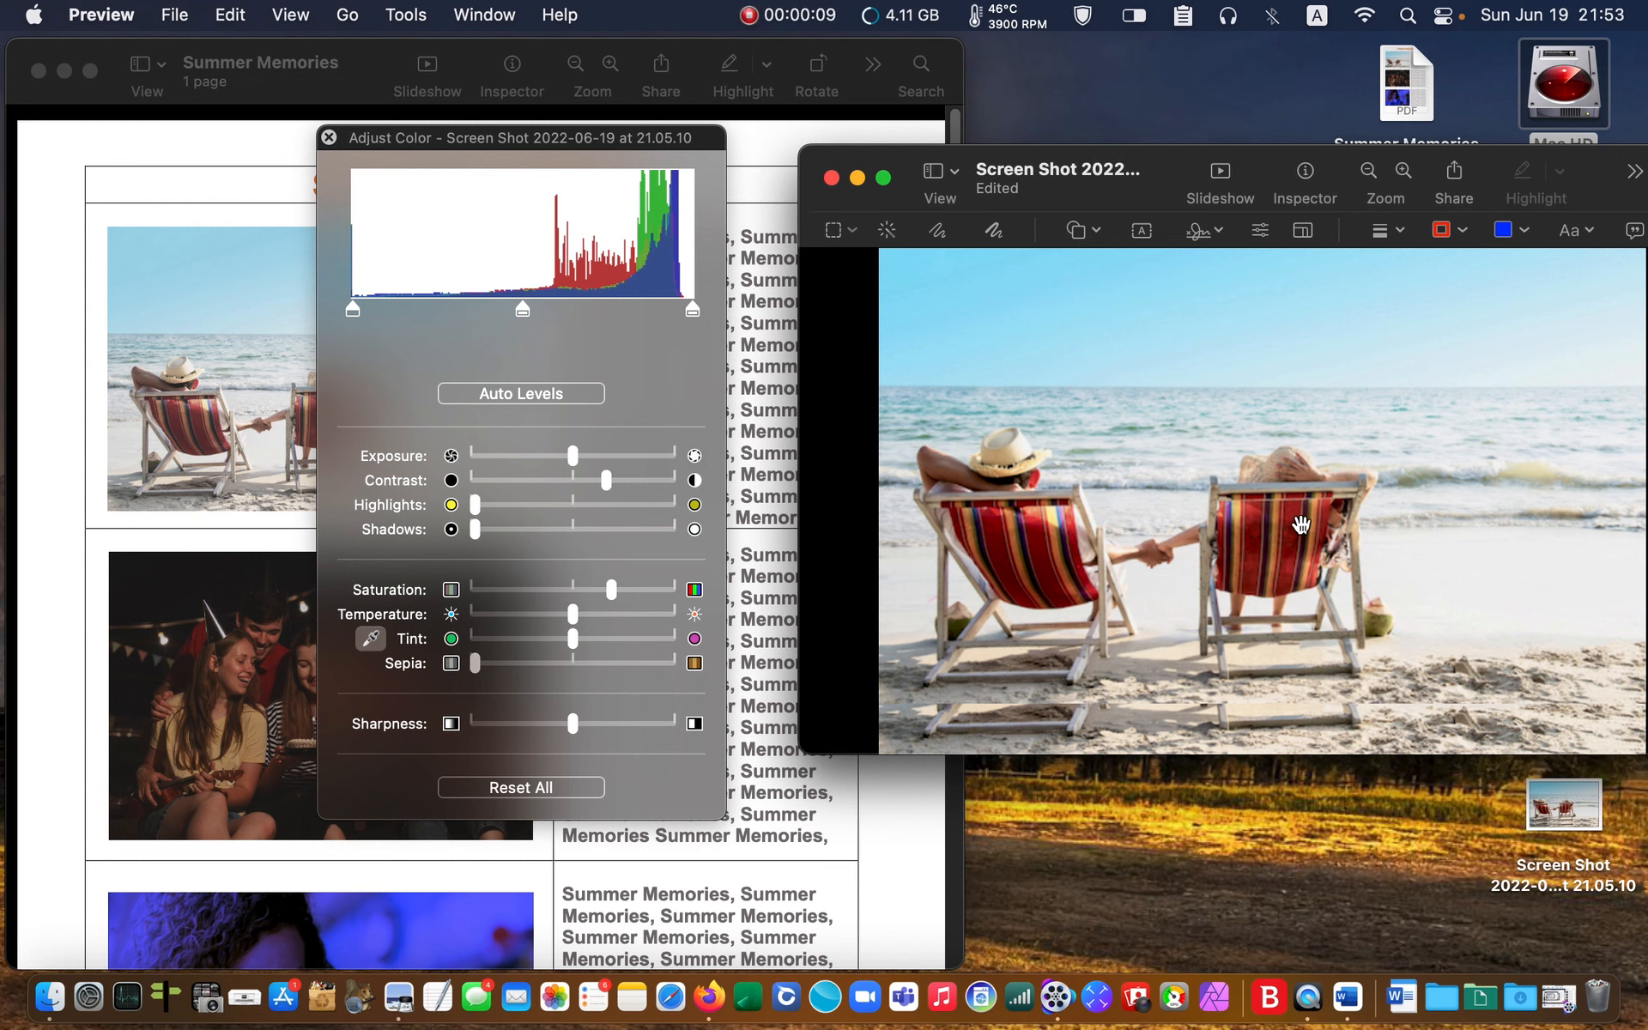
drag(1207, 467, 1108, 508)
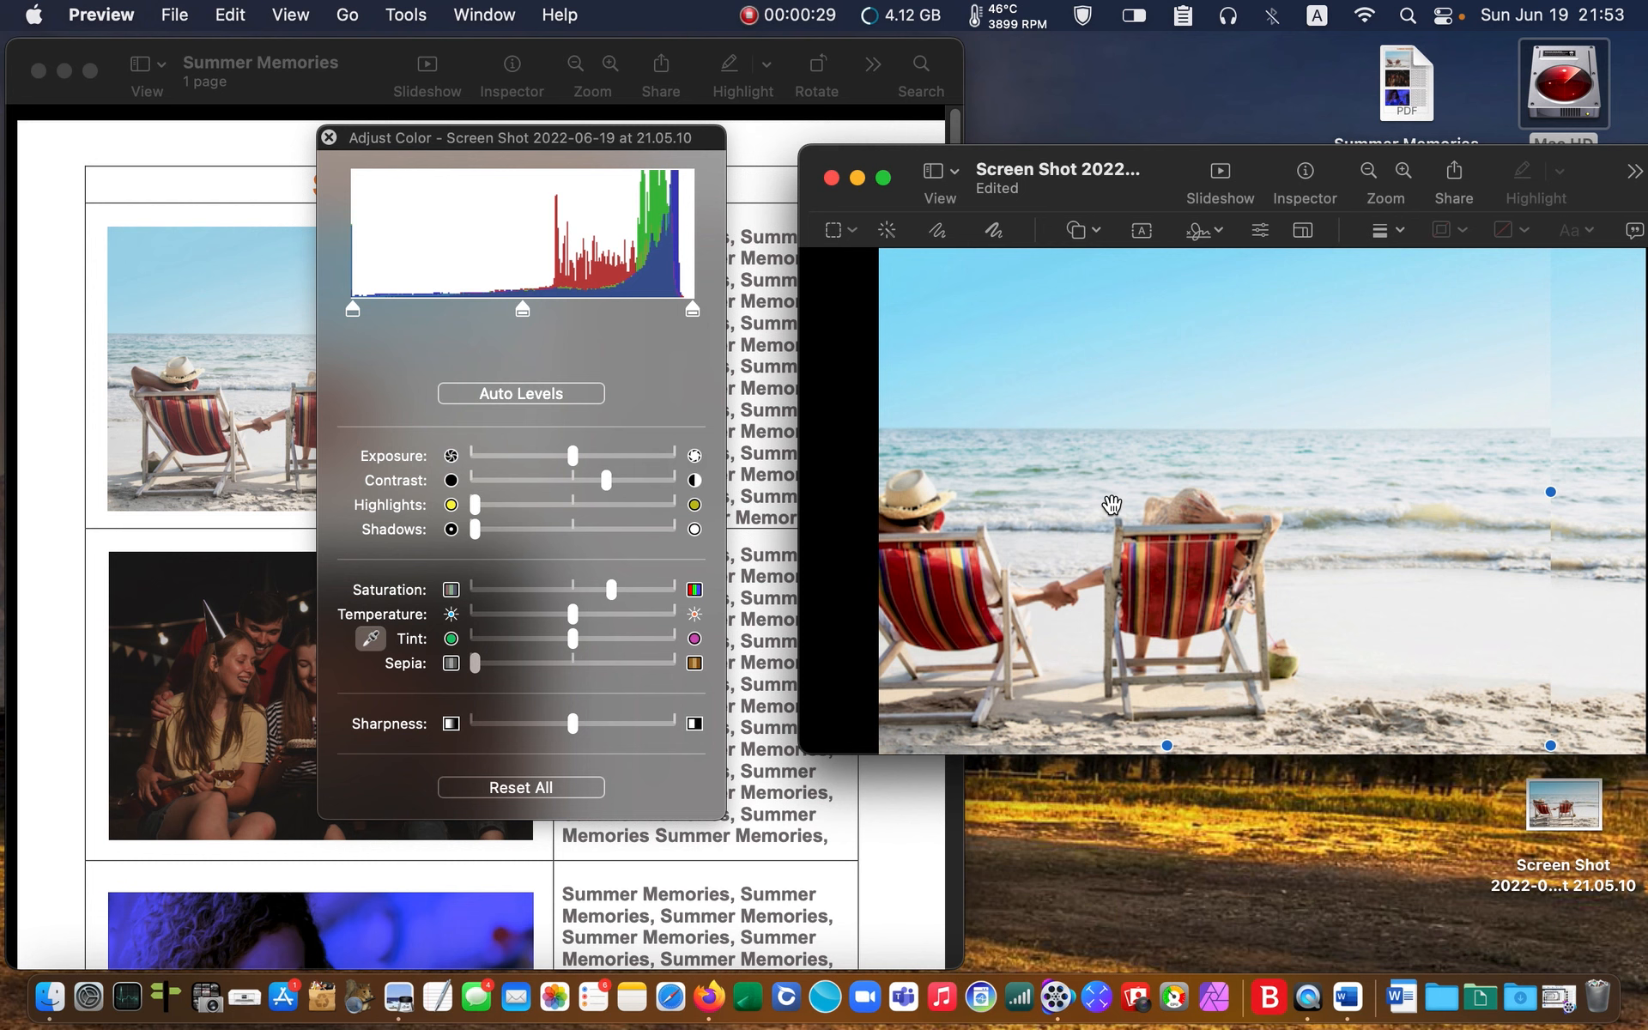
click(753, 39)
drag(581, 135, 1121, 608)
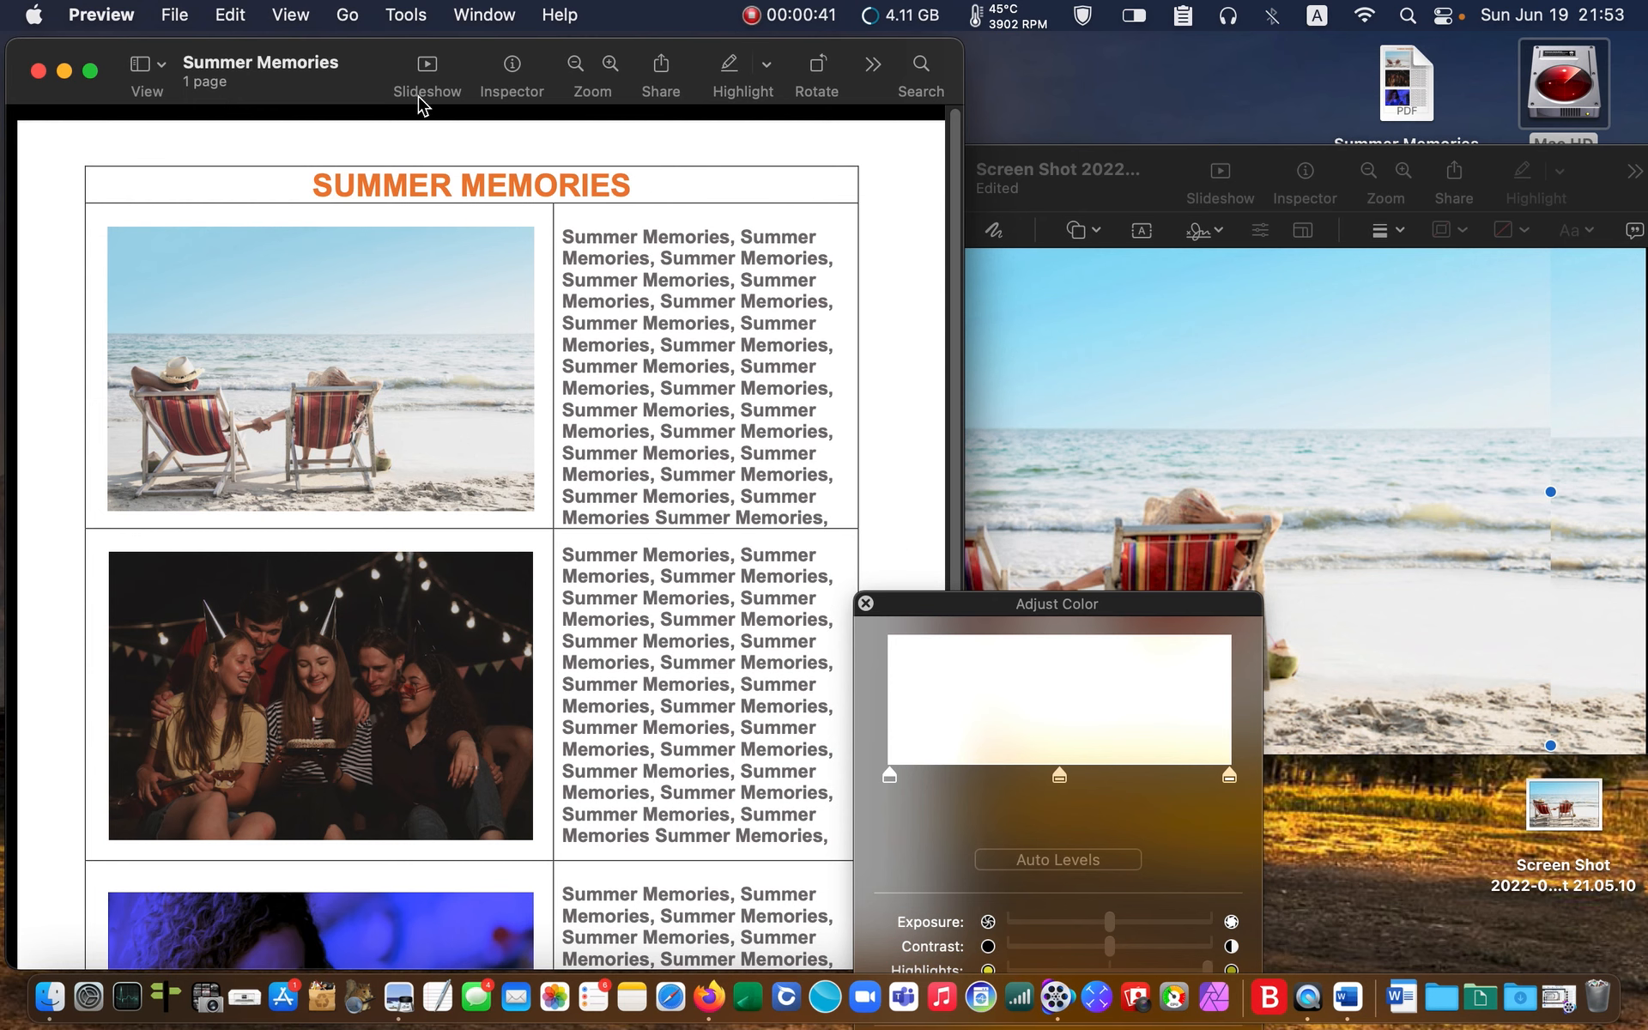
drag(352, 55, 441, 60)
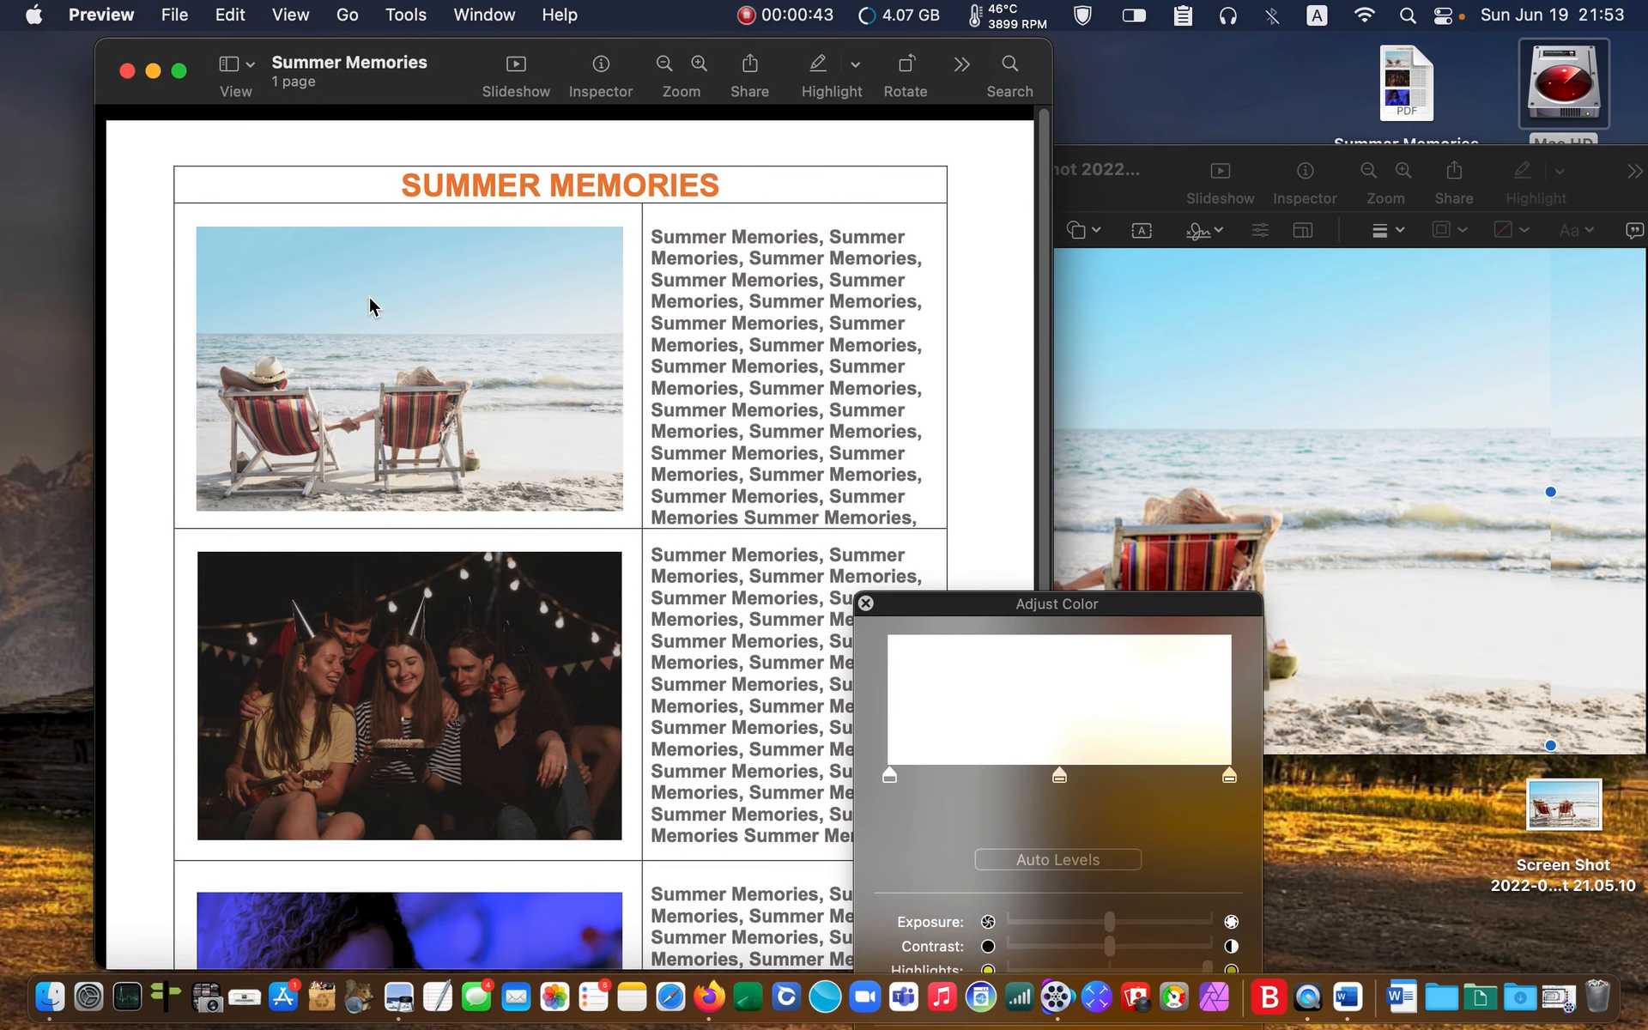
key(super+v)
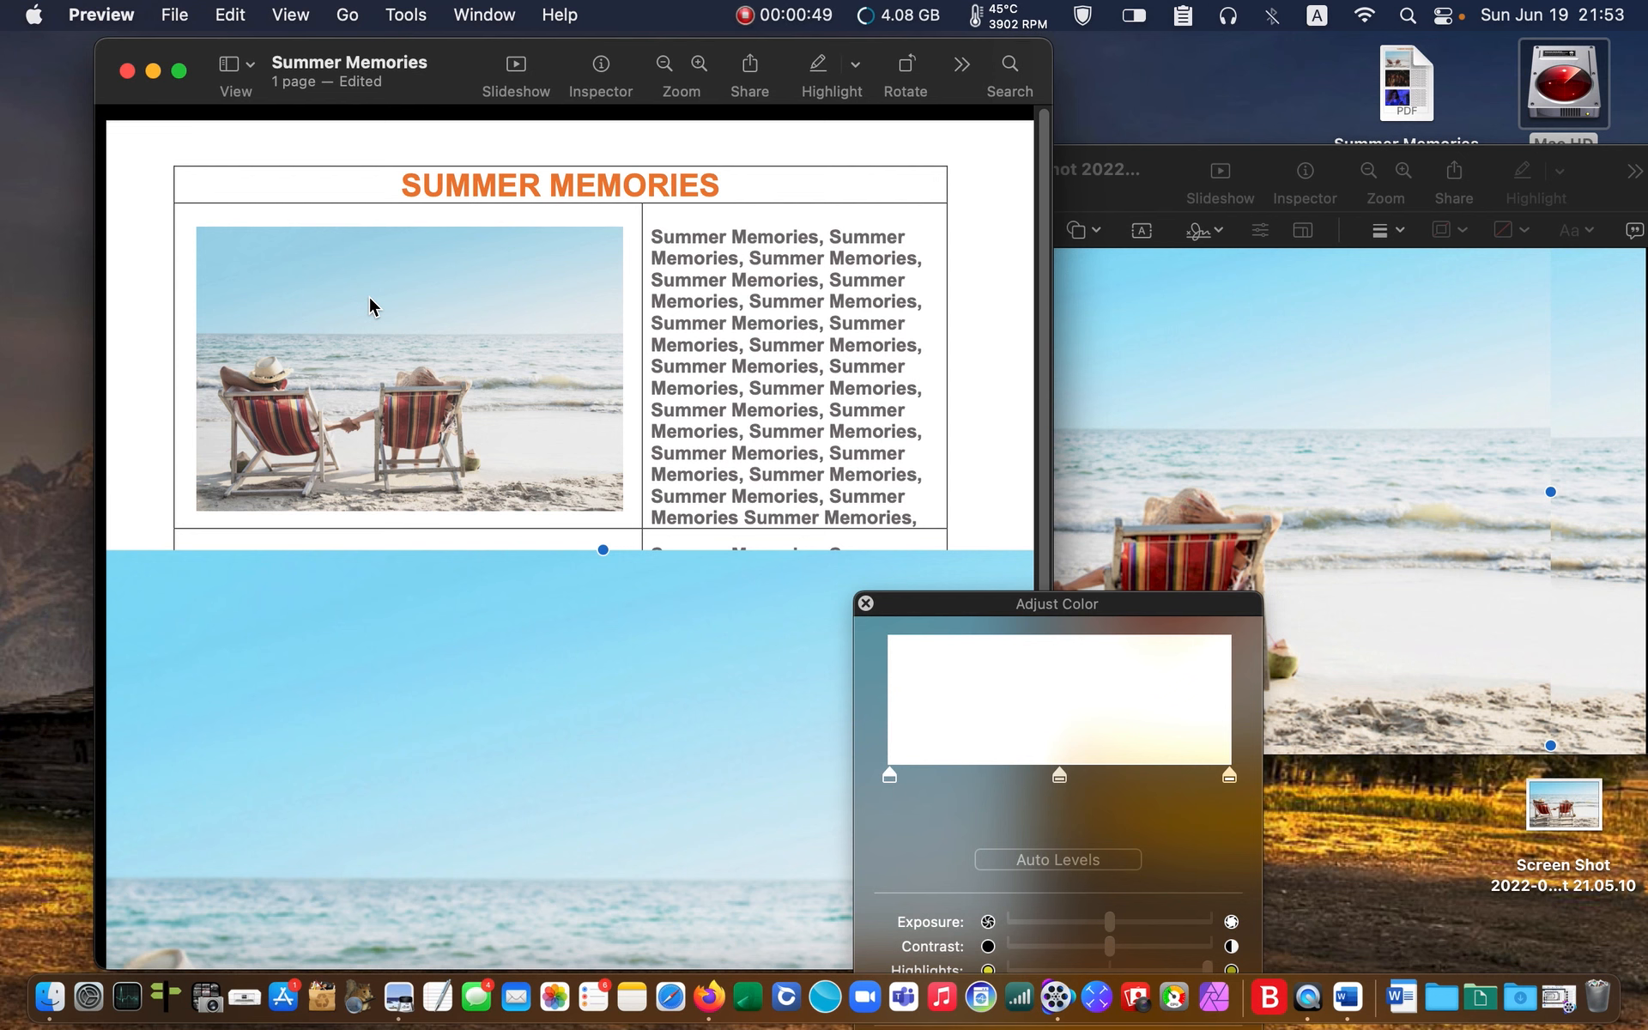
- Move and resize the pasted beach image so it exactly covers the original beach photo in the PDF
drag(558, 750, 357, 493)
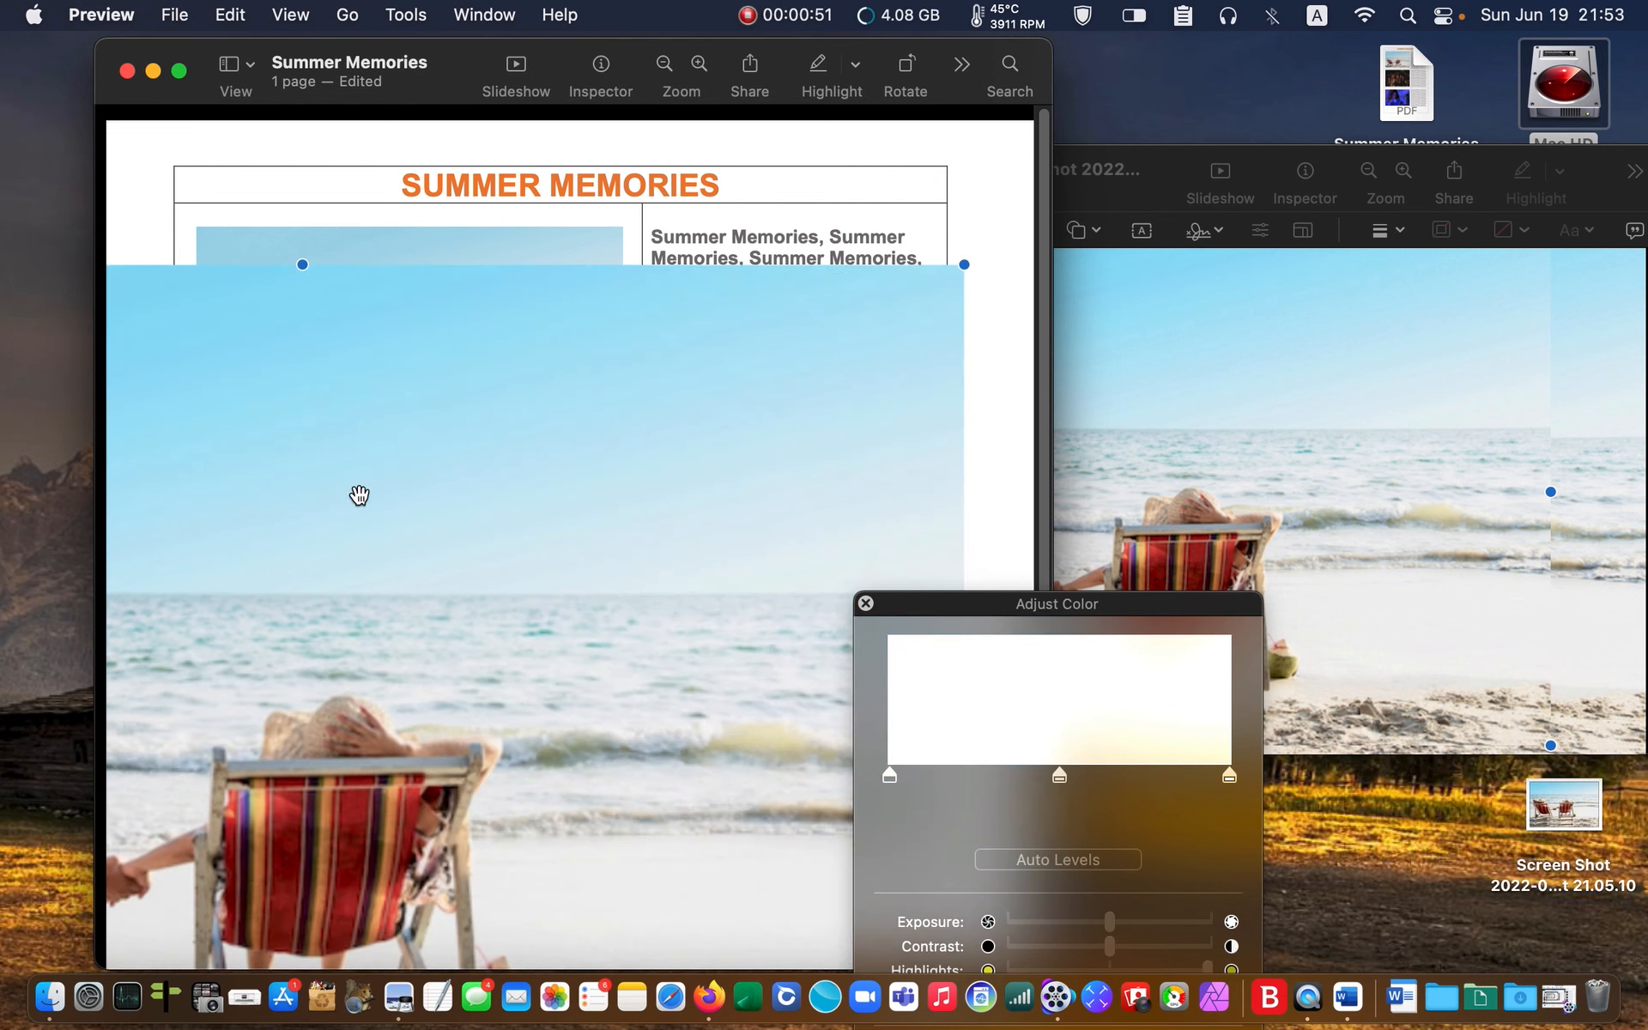
drag(659, 412, 463, 471)
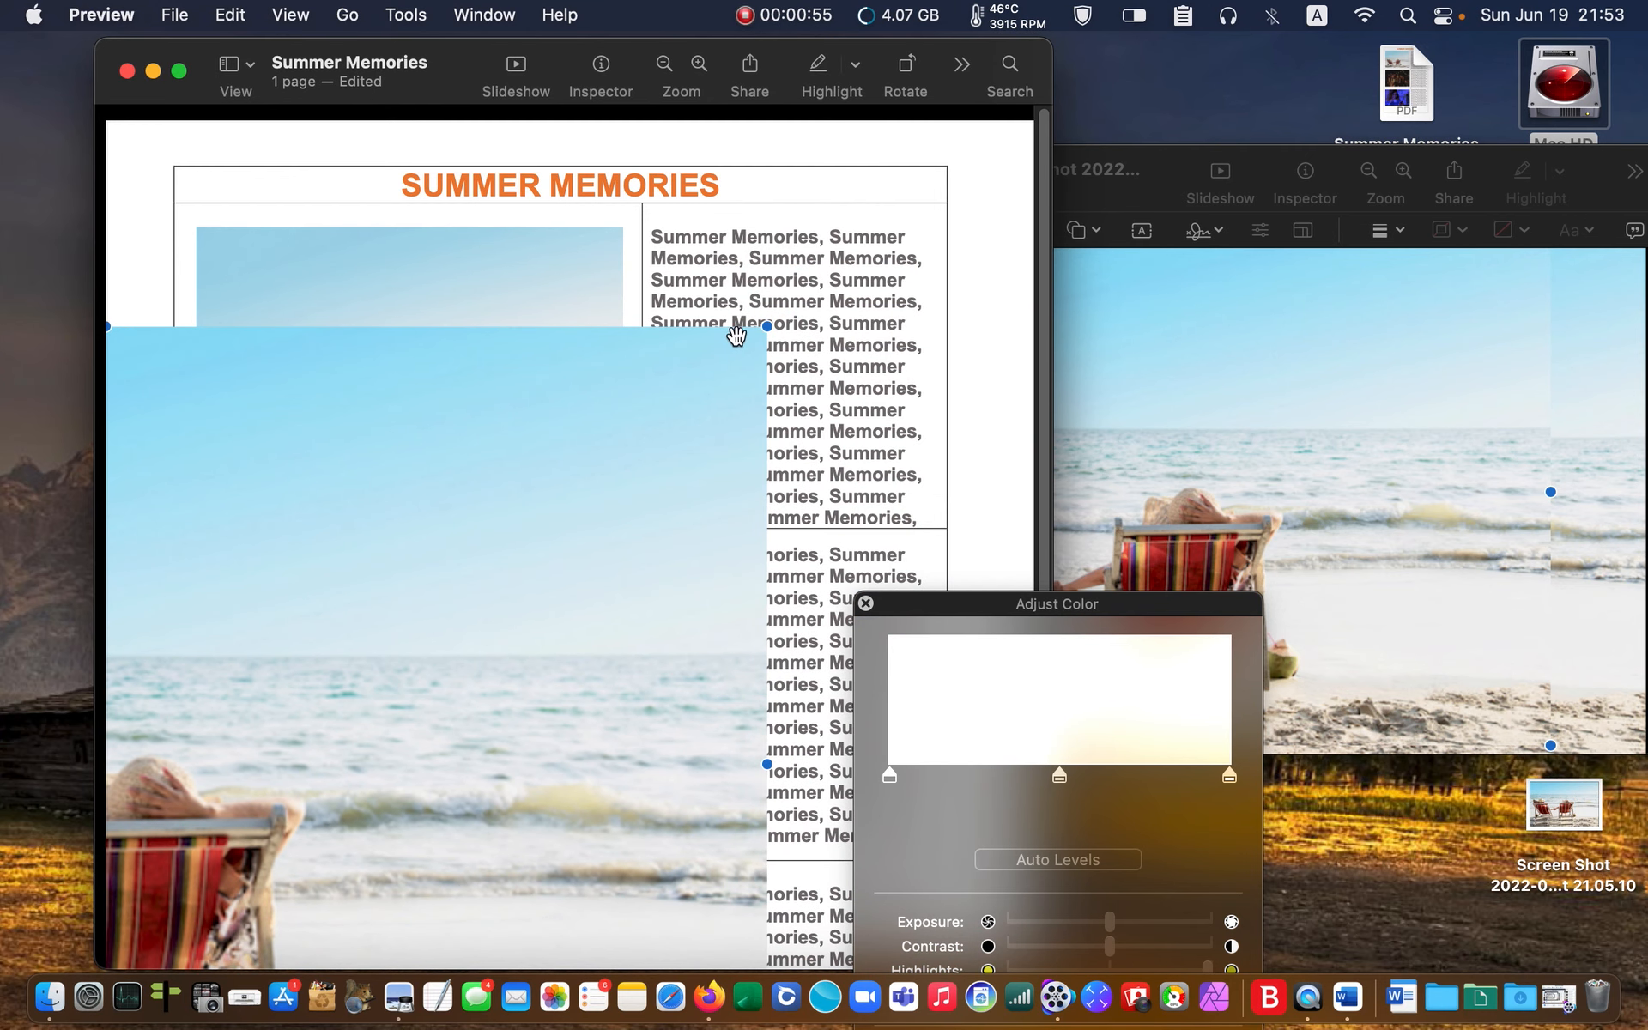
drag(766, 330, 933, 357)
drag(970, 280, 427, 331)
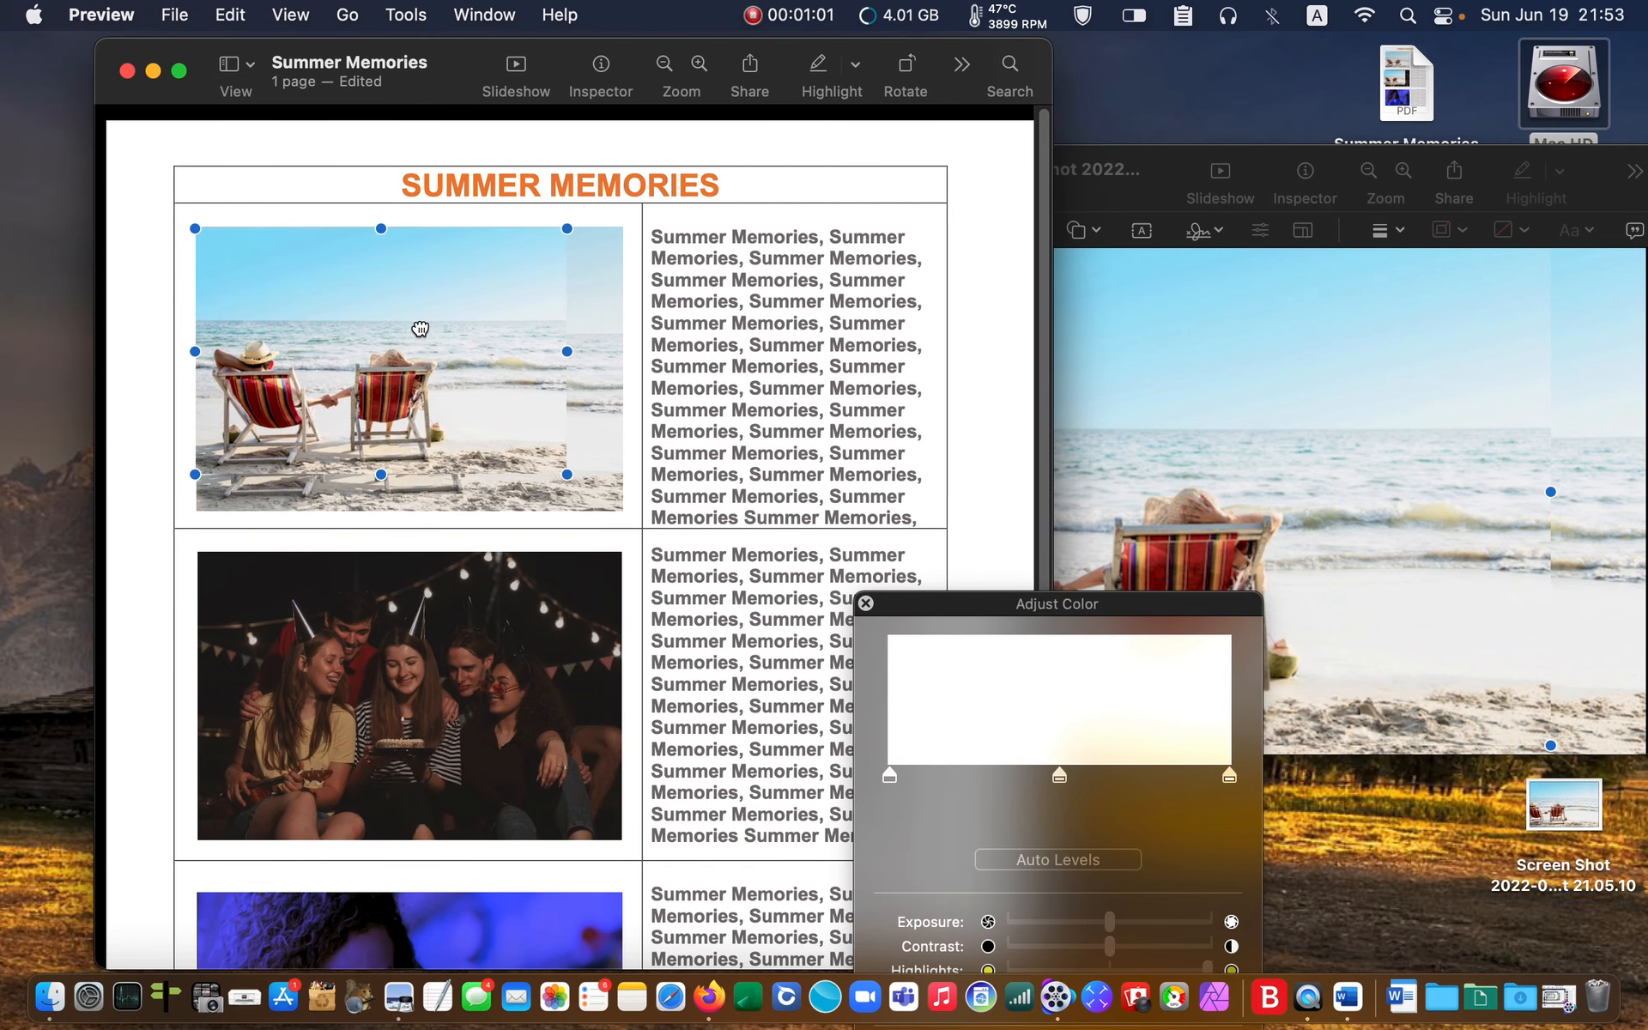
drag(566, 475, 620, 524)
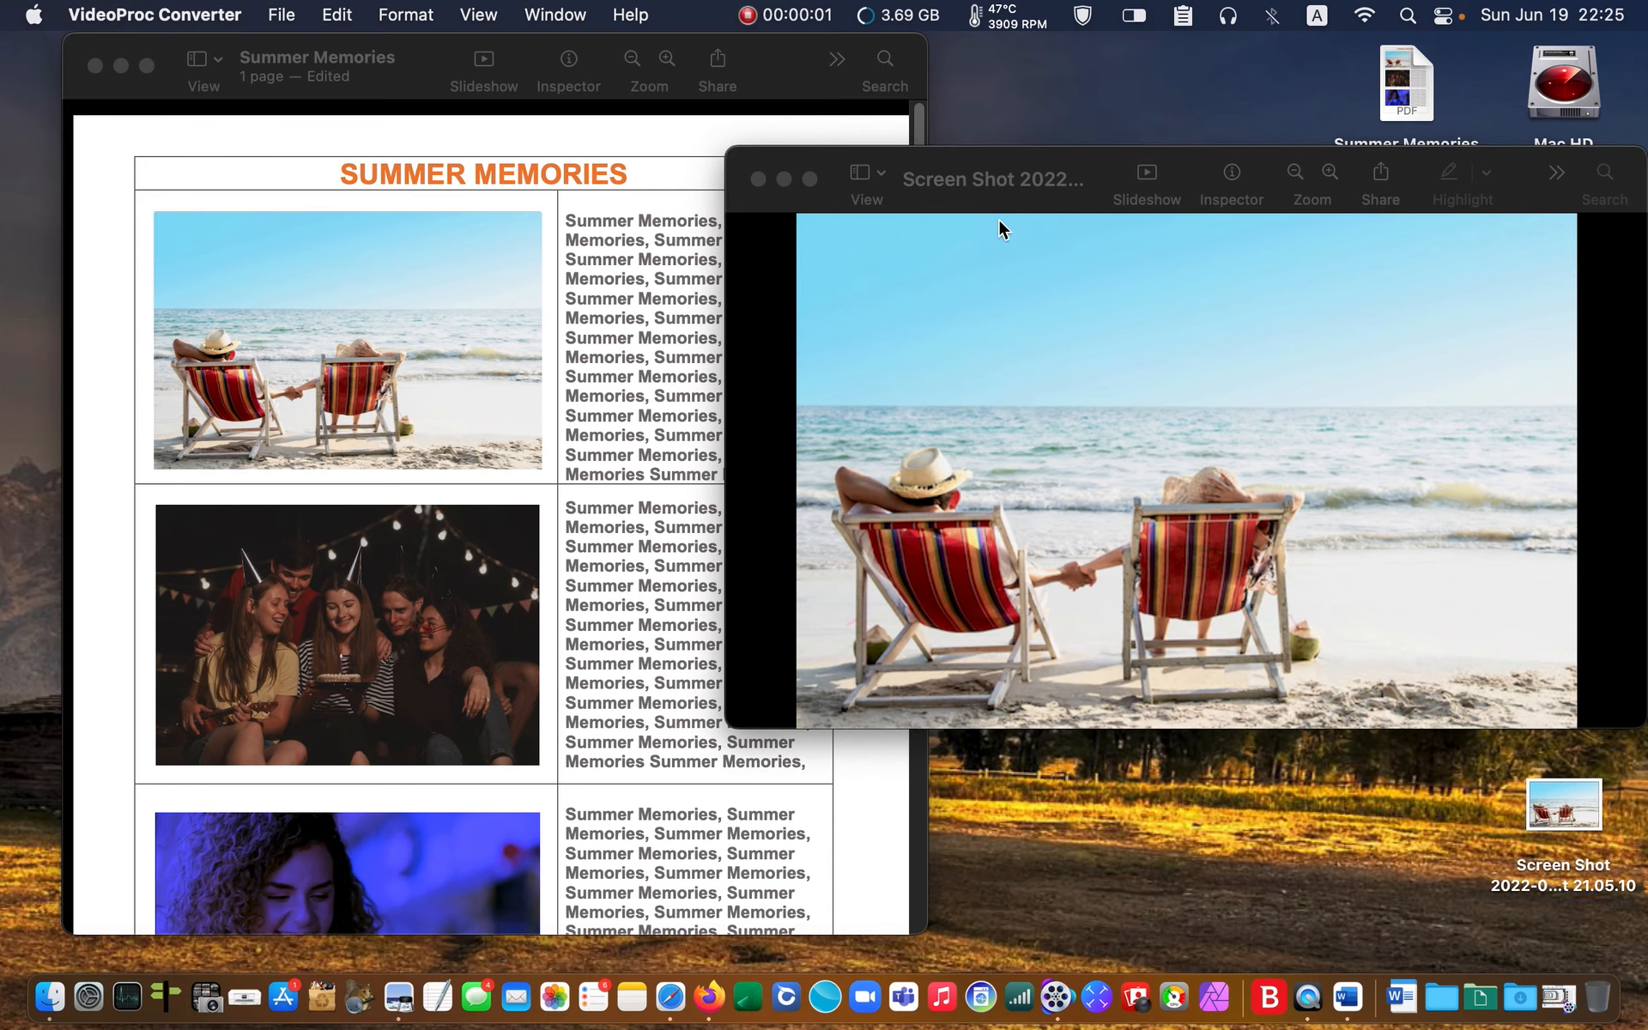
- Close the beach screenshot, open image 2 from the desktop, and place its window beside the PDF
click(1185, 176)
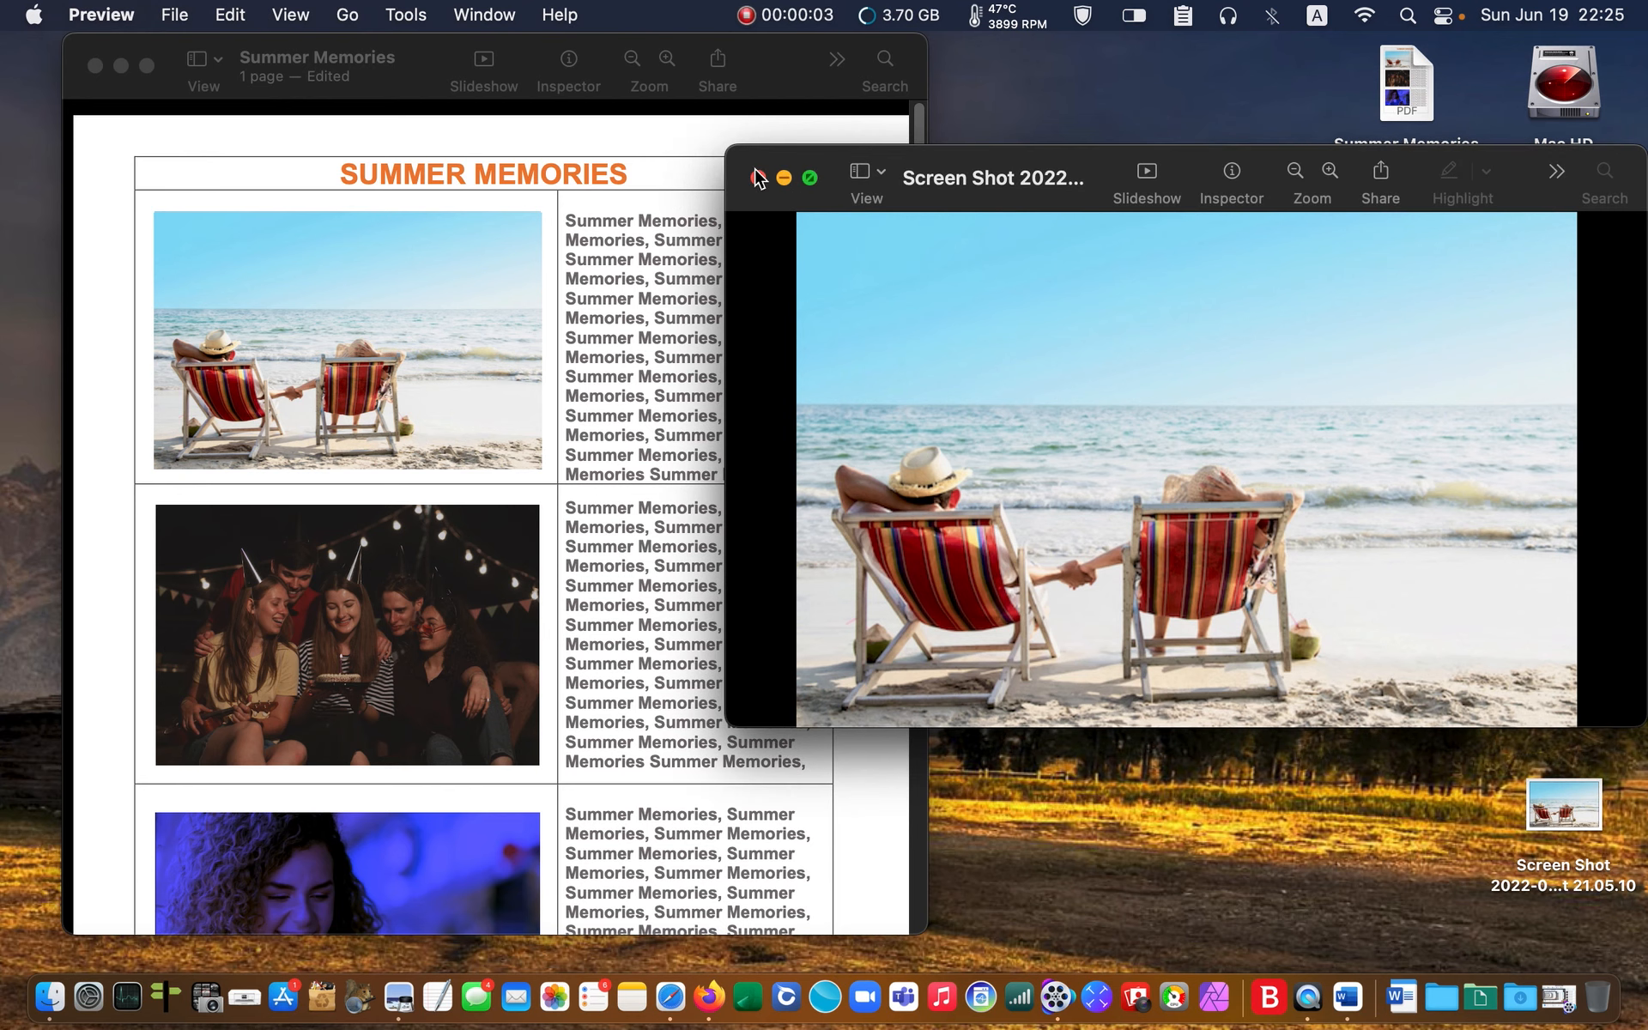
click(757, 178)
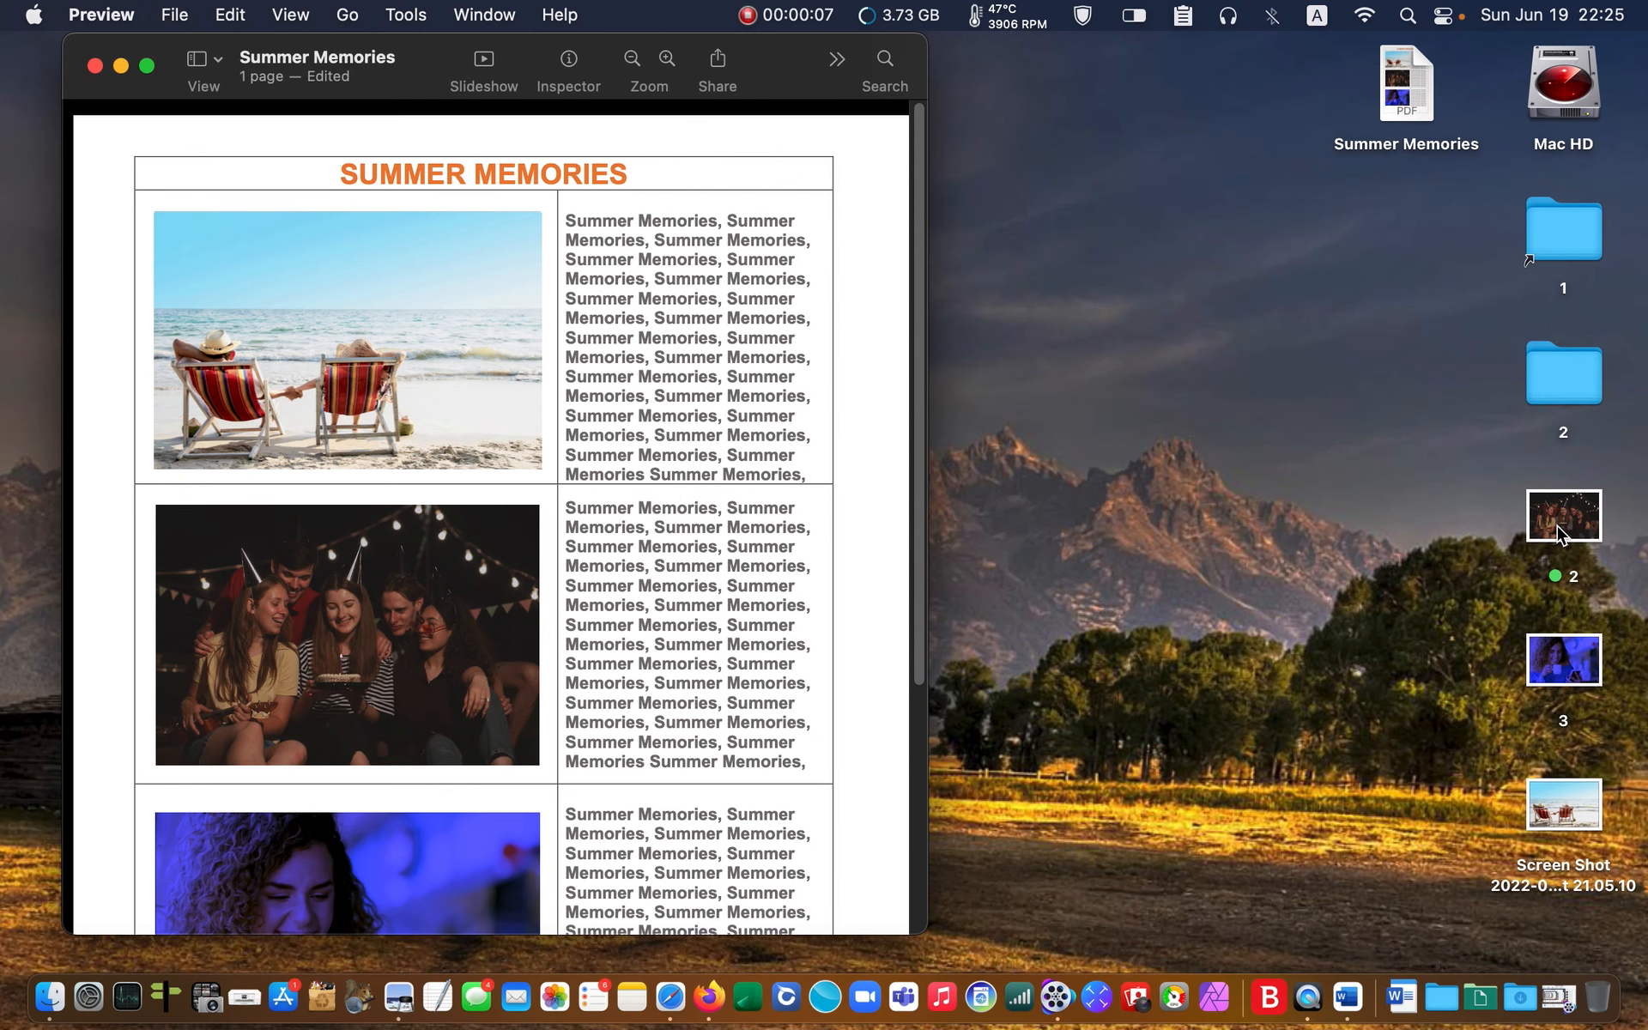
double_click(1567, 535)
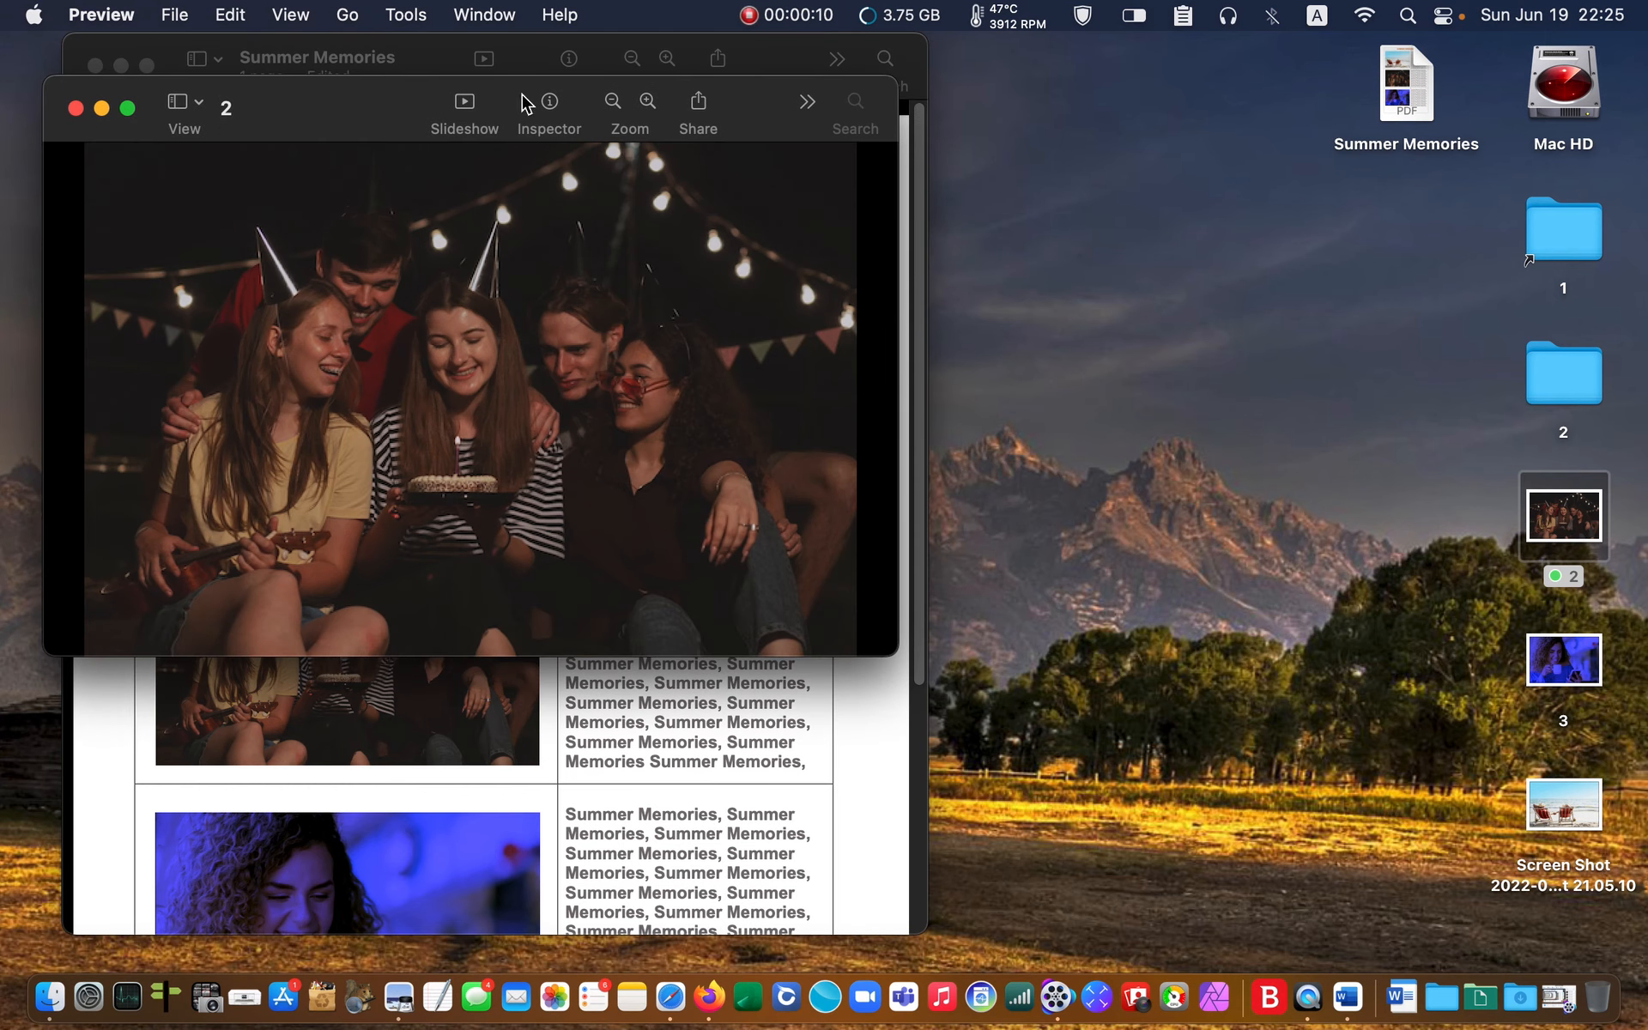
drag(331, 103, 1089, 187)
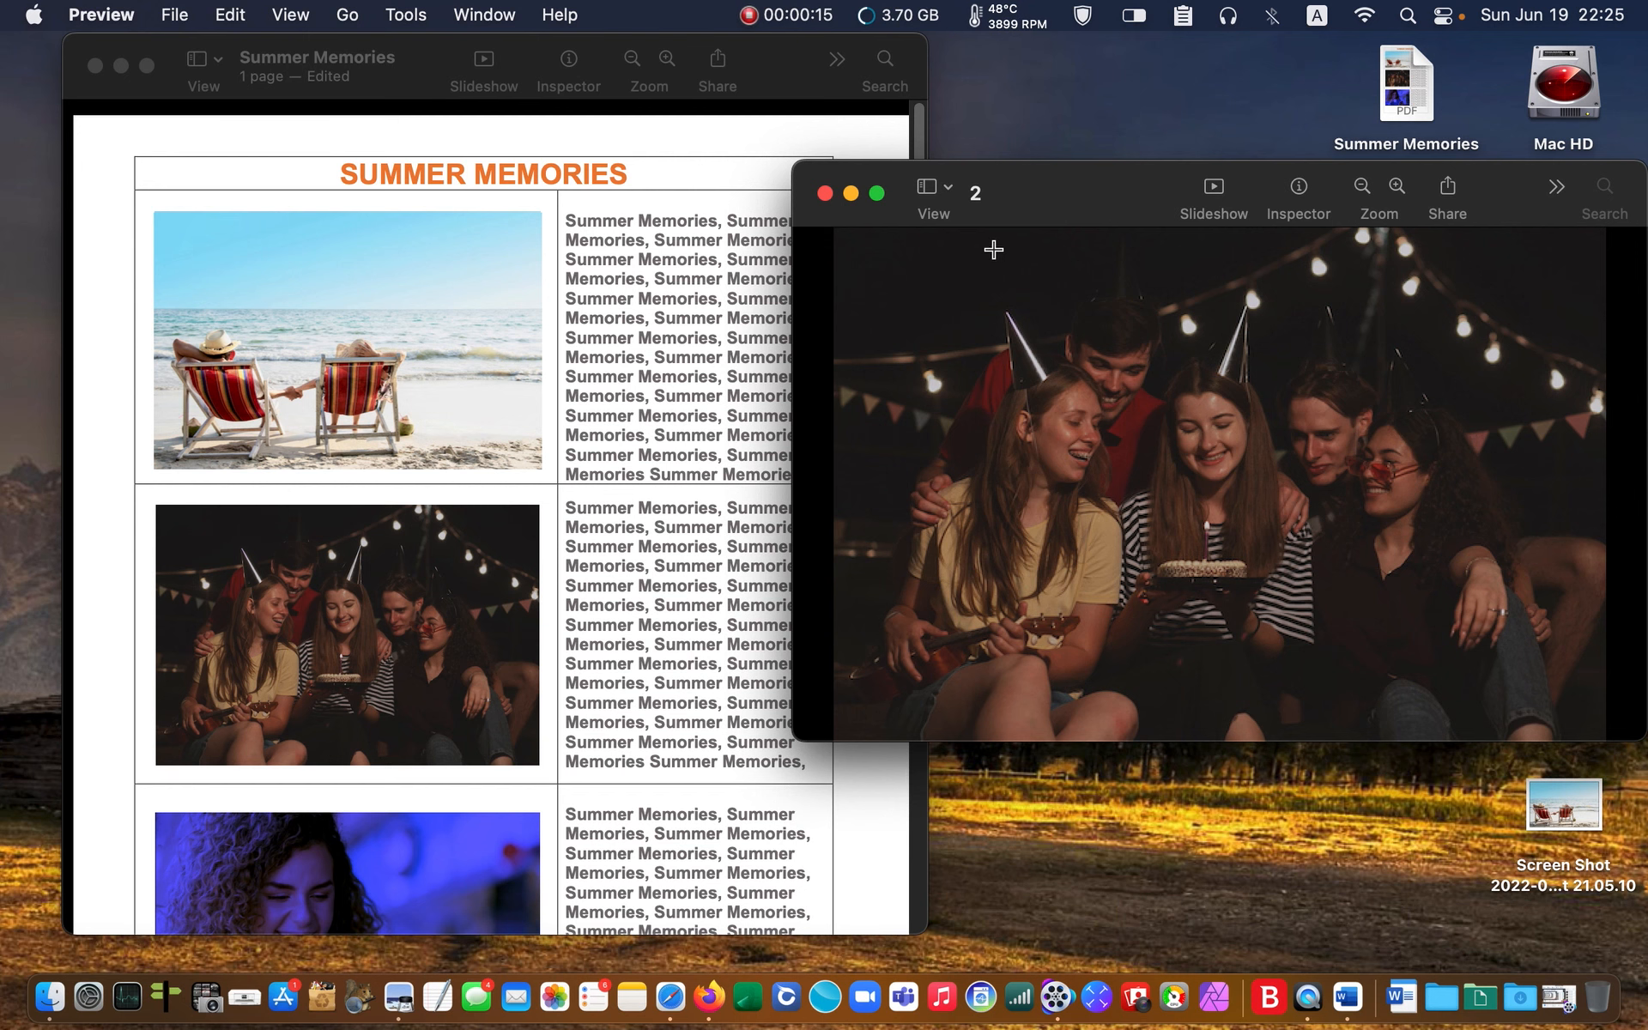
- Raise the exposure of the party image (2) well above its midpoint with Adjust Color and close the adjustments
click(421, 14)
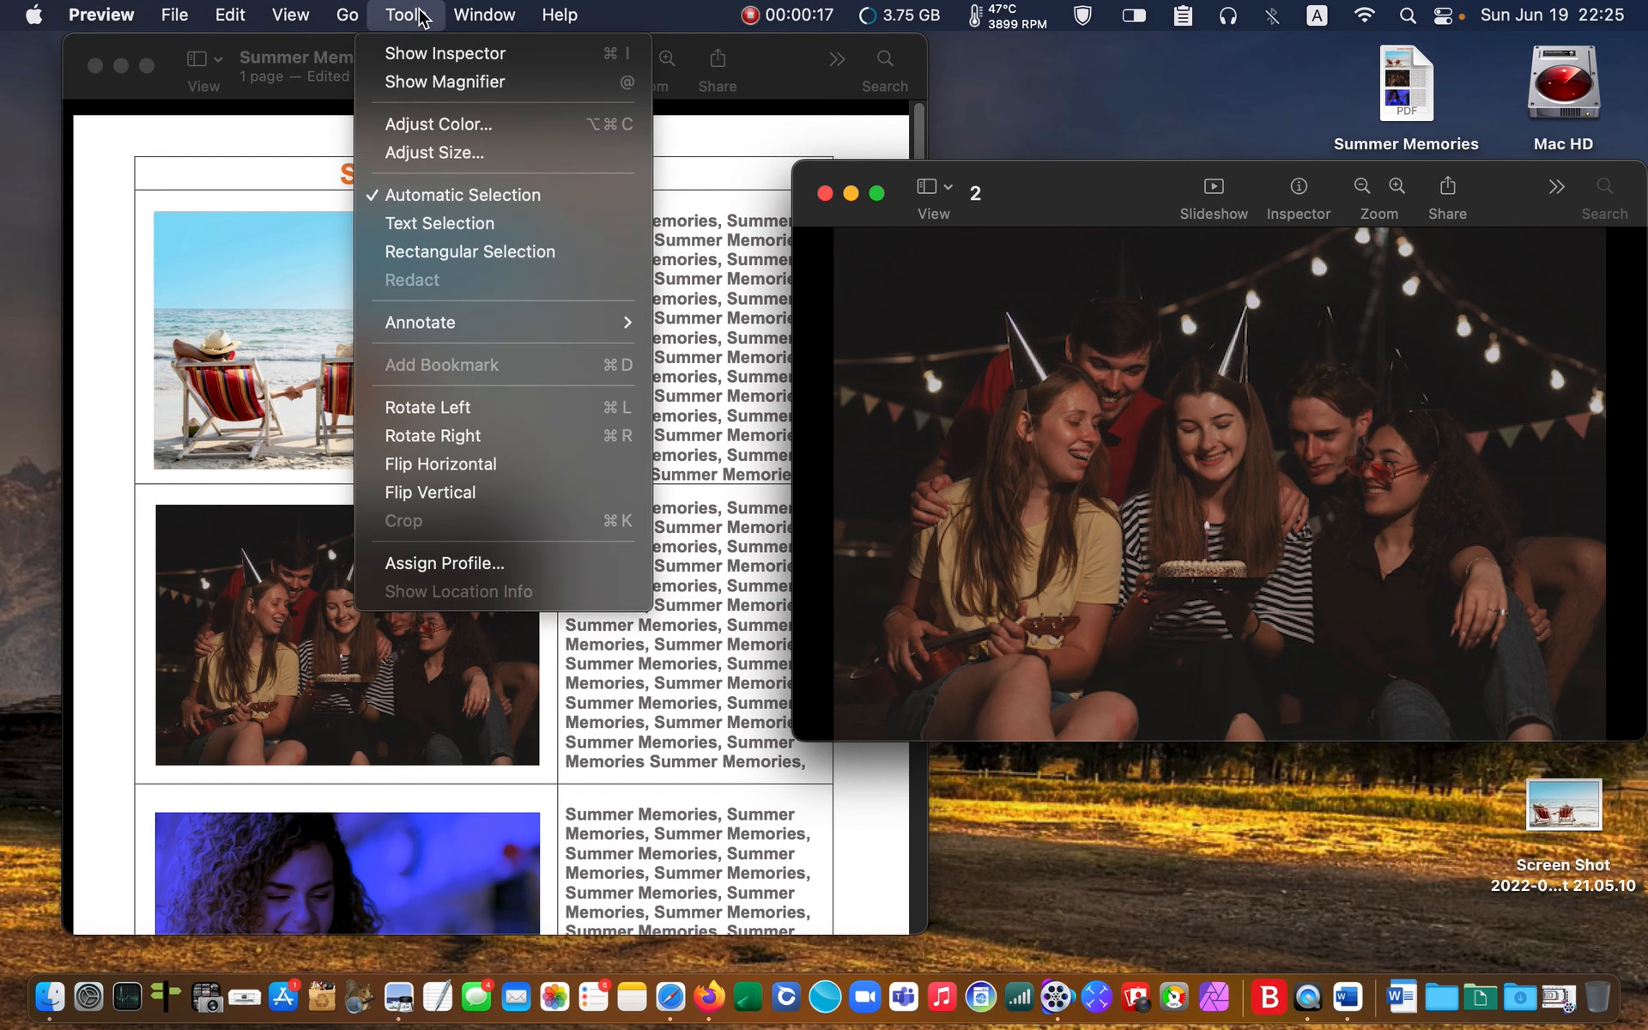
click(422, 125)
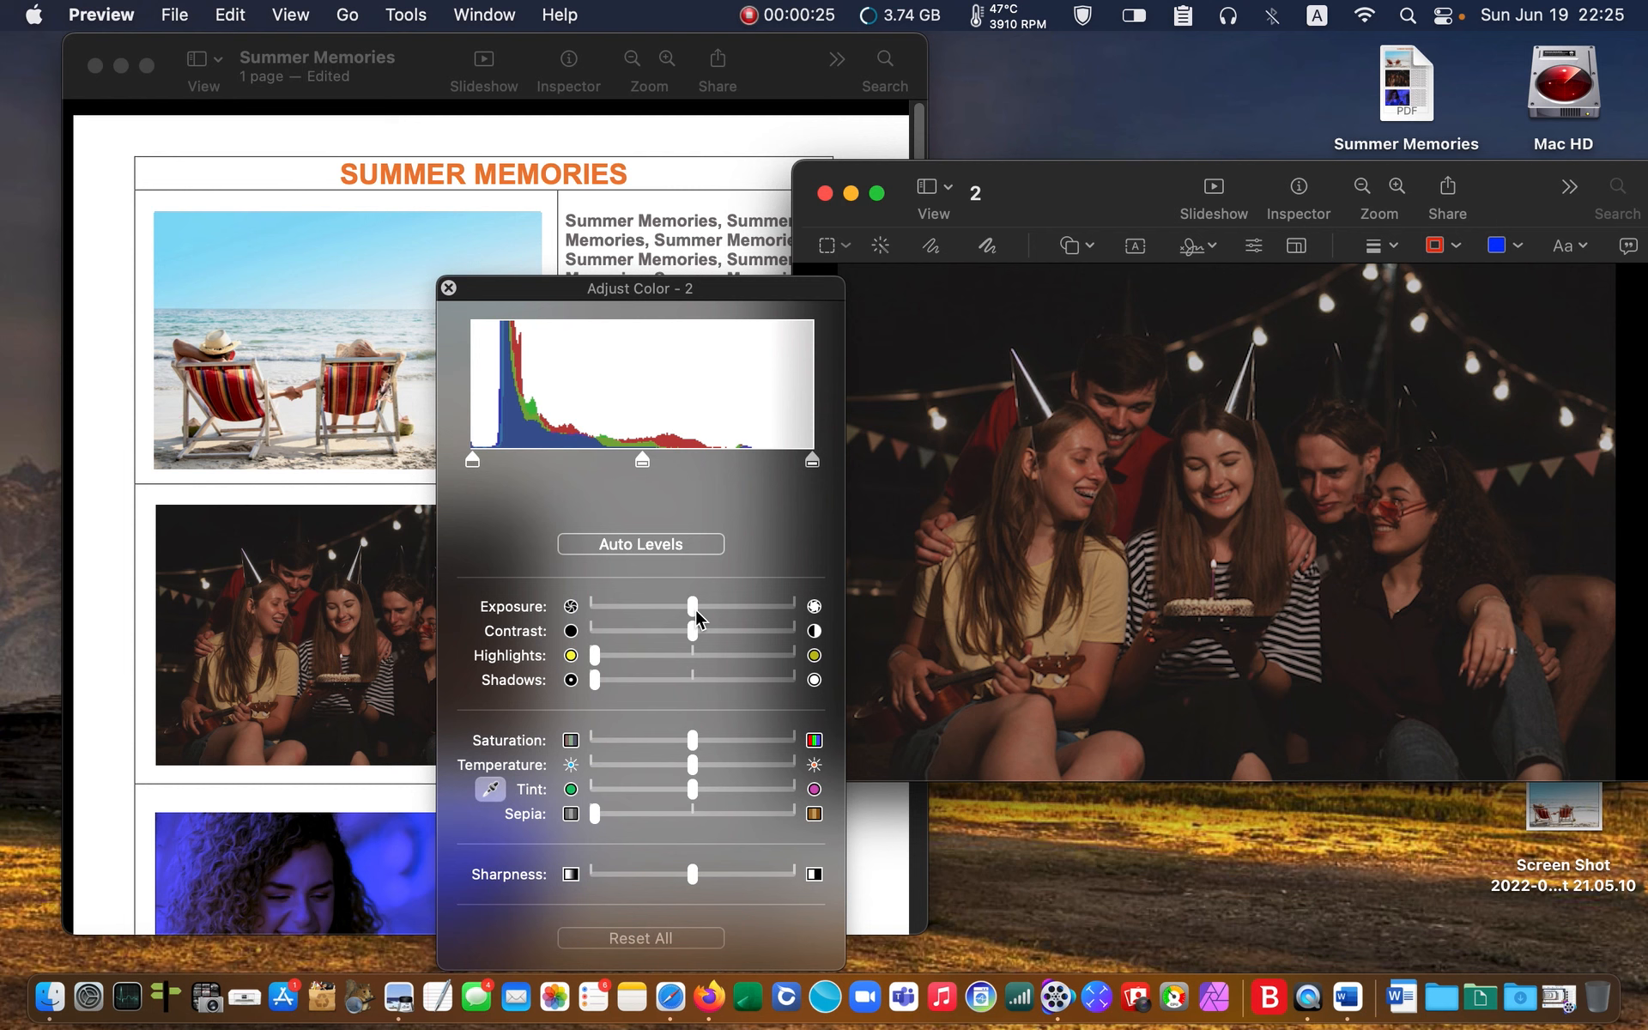
drag(696, 615, 754, 614)
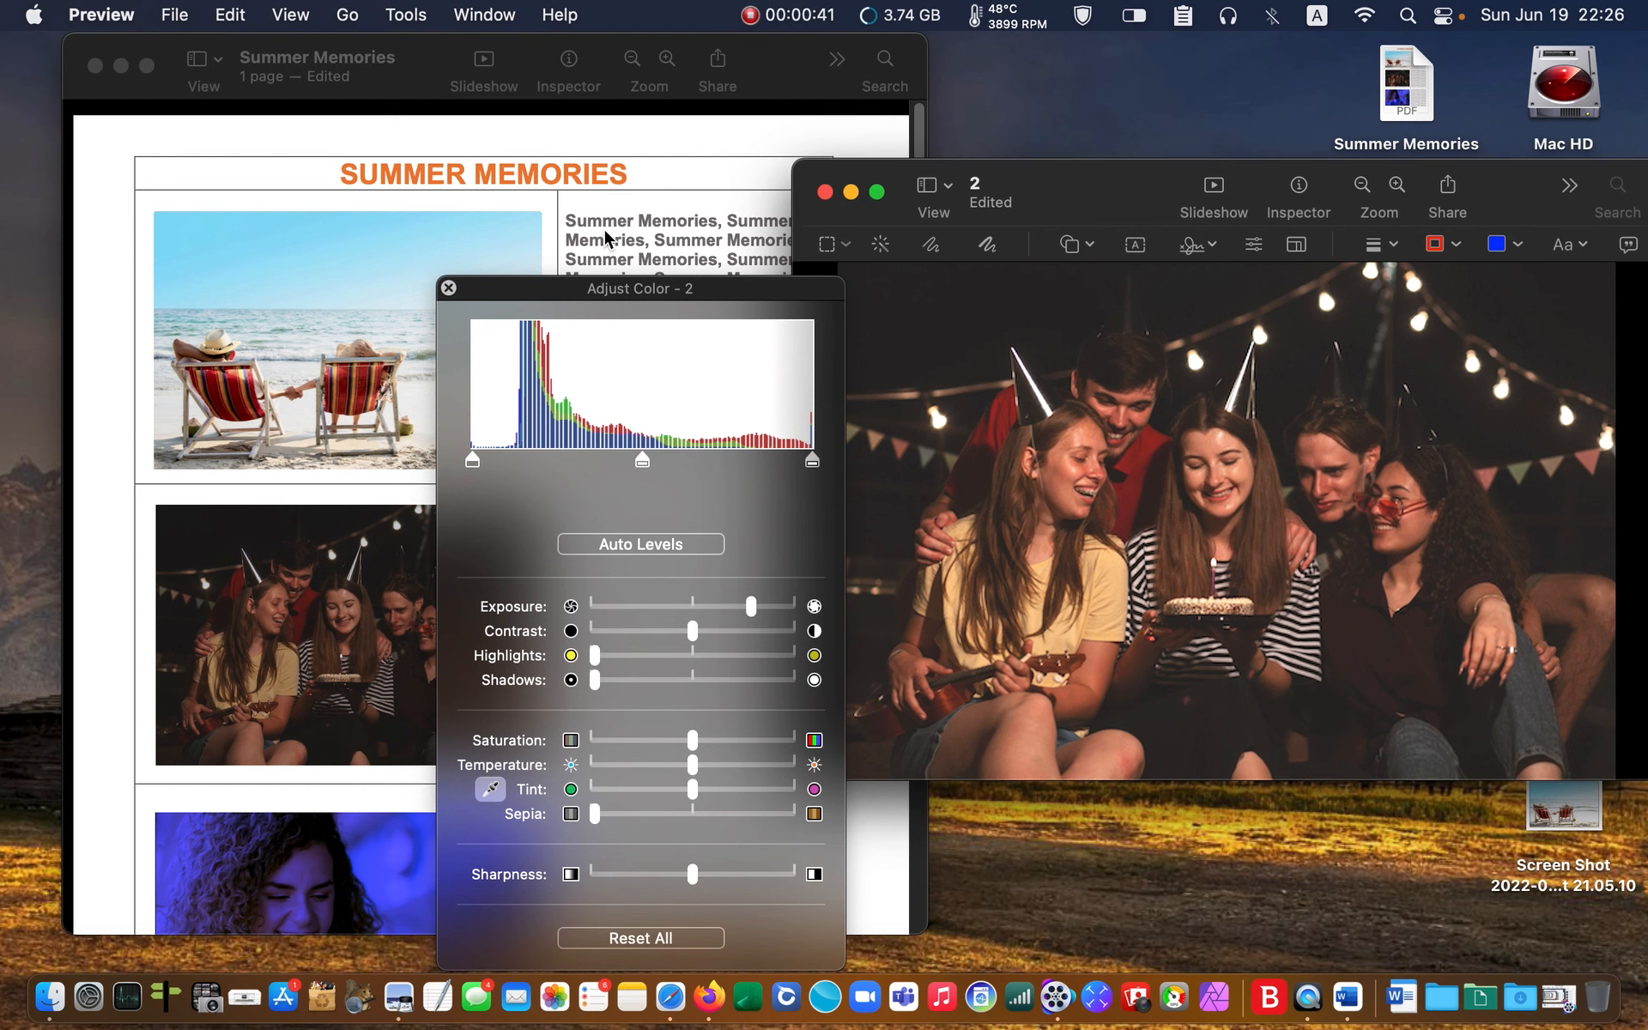
drag(515, 290, 231, 349)
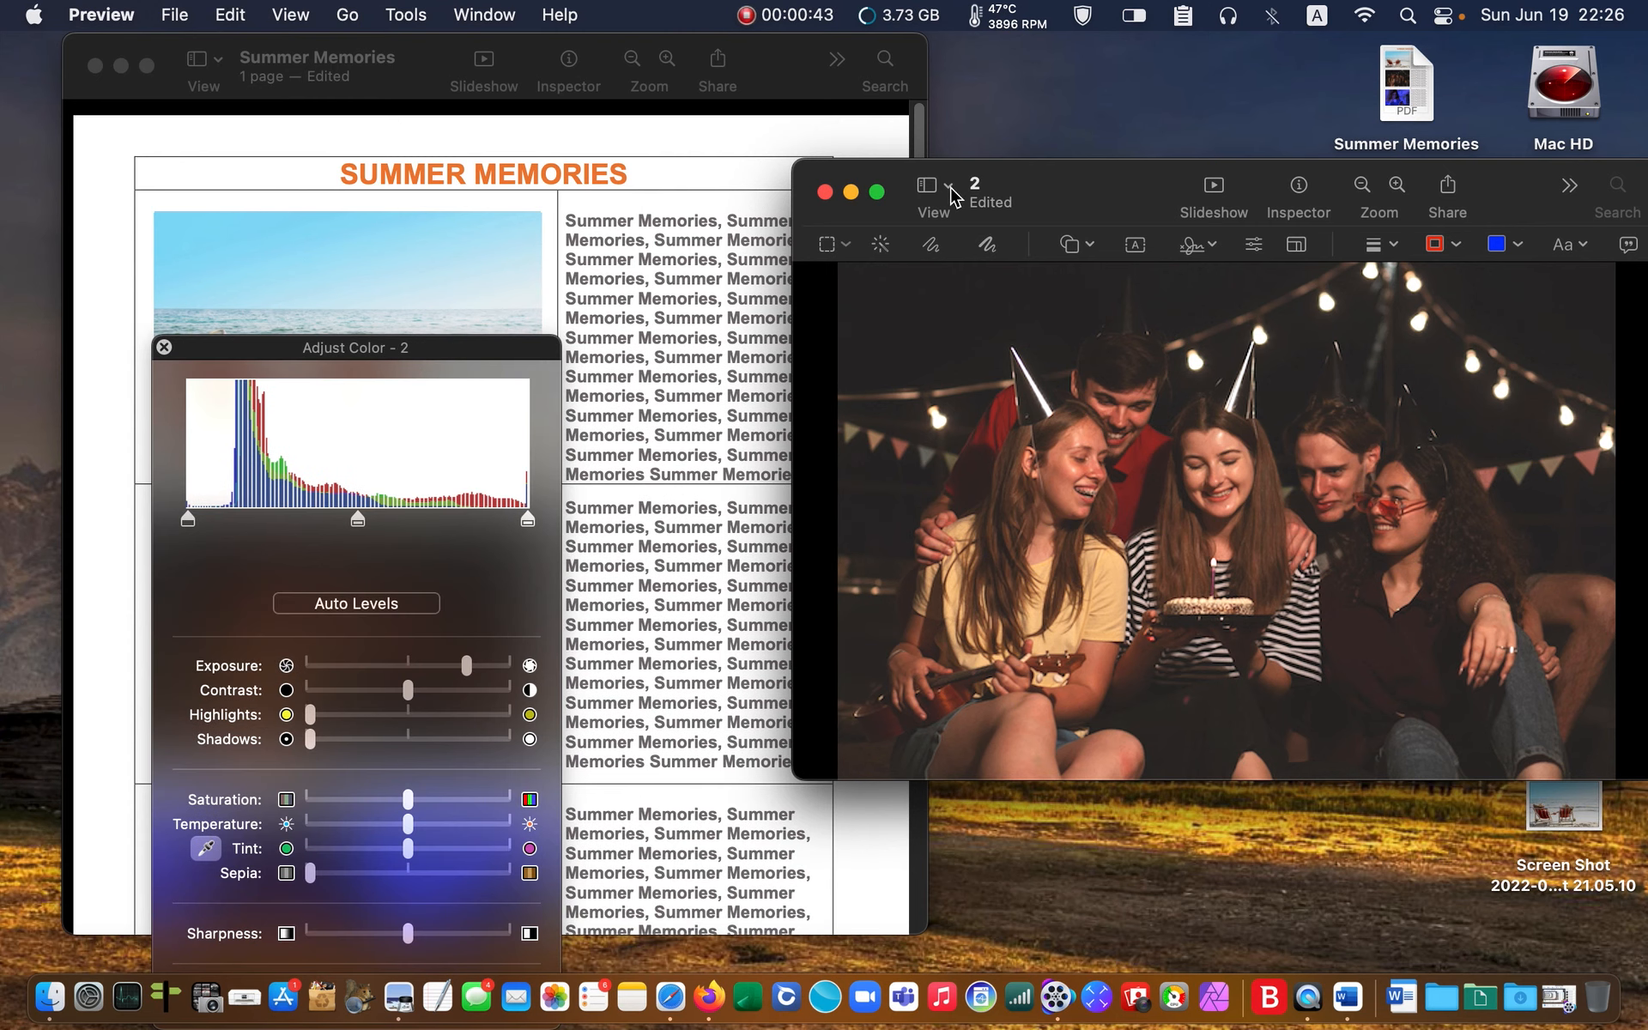
click(163, 347)
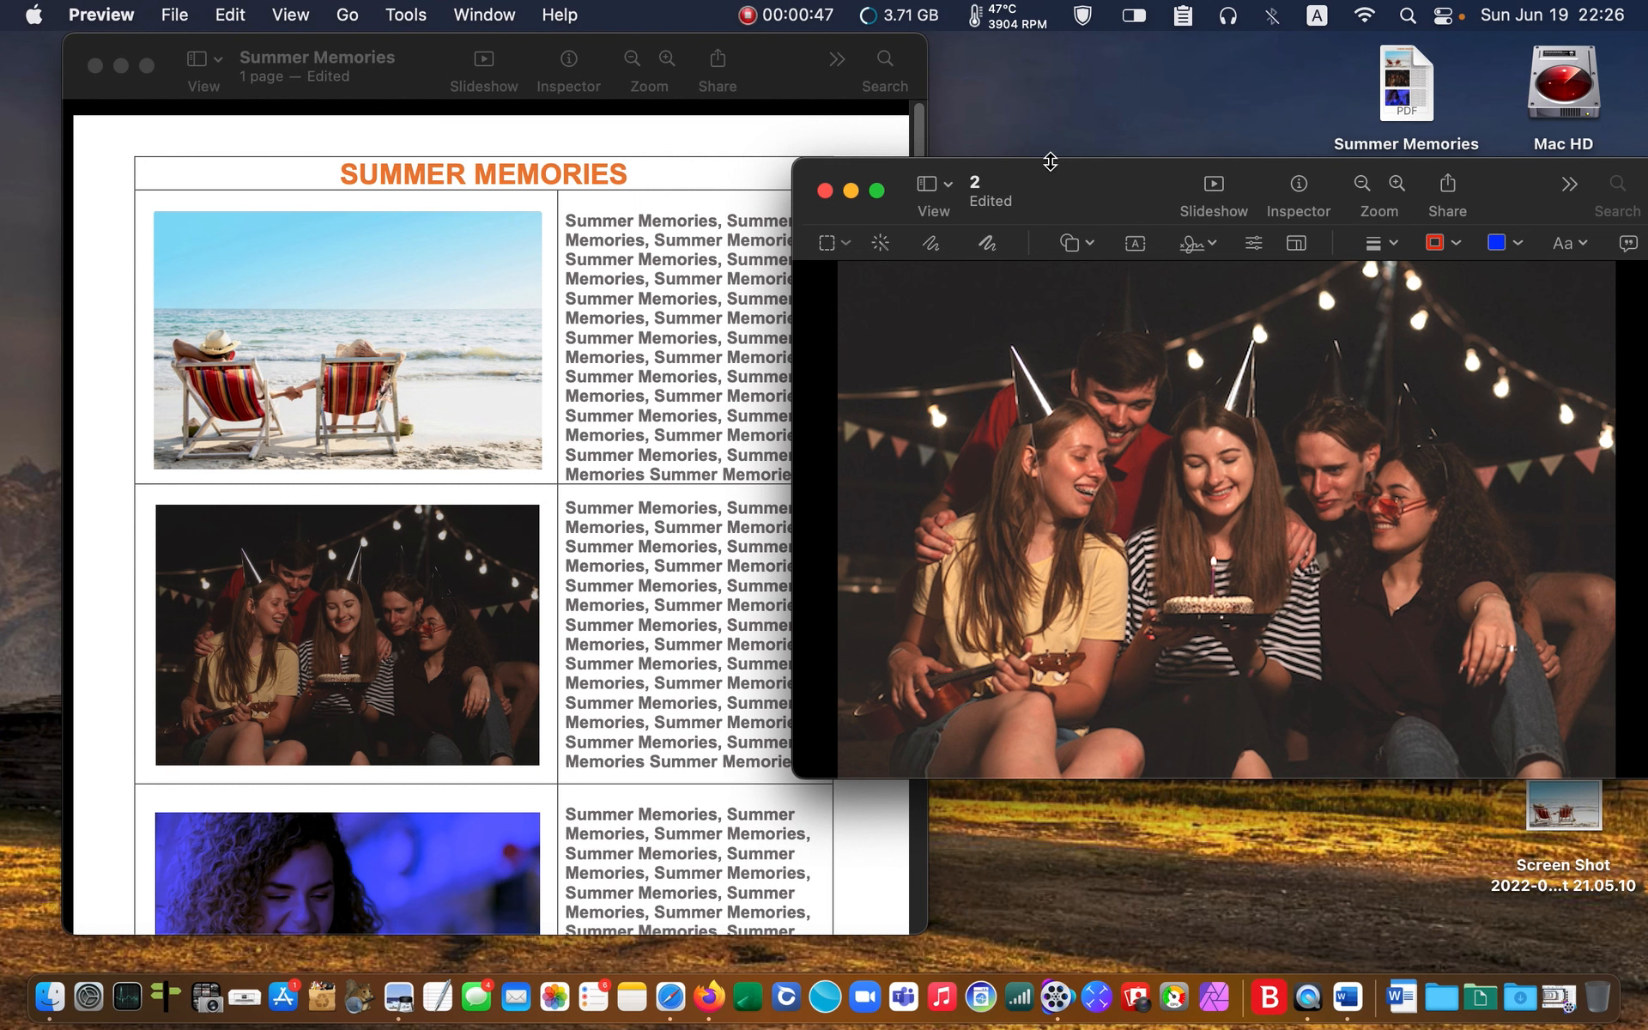
- Duplicate the entire adjusted party image within its own window and paste that duplicate into the Summer Memories PDF
key(super+a)
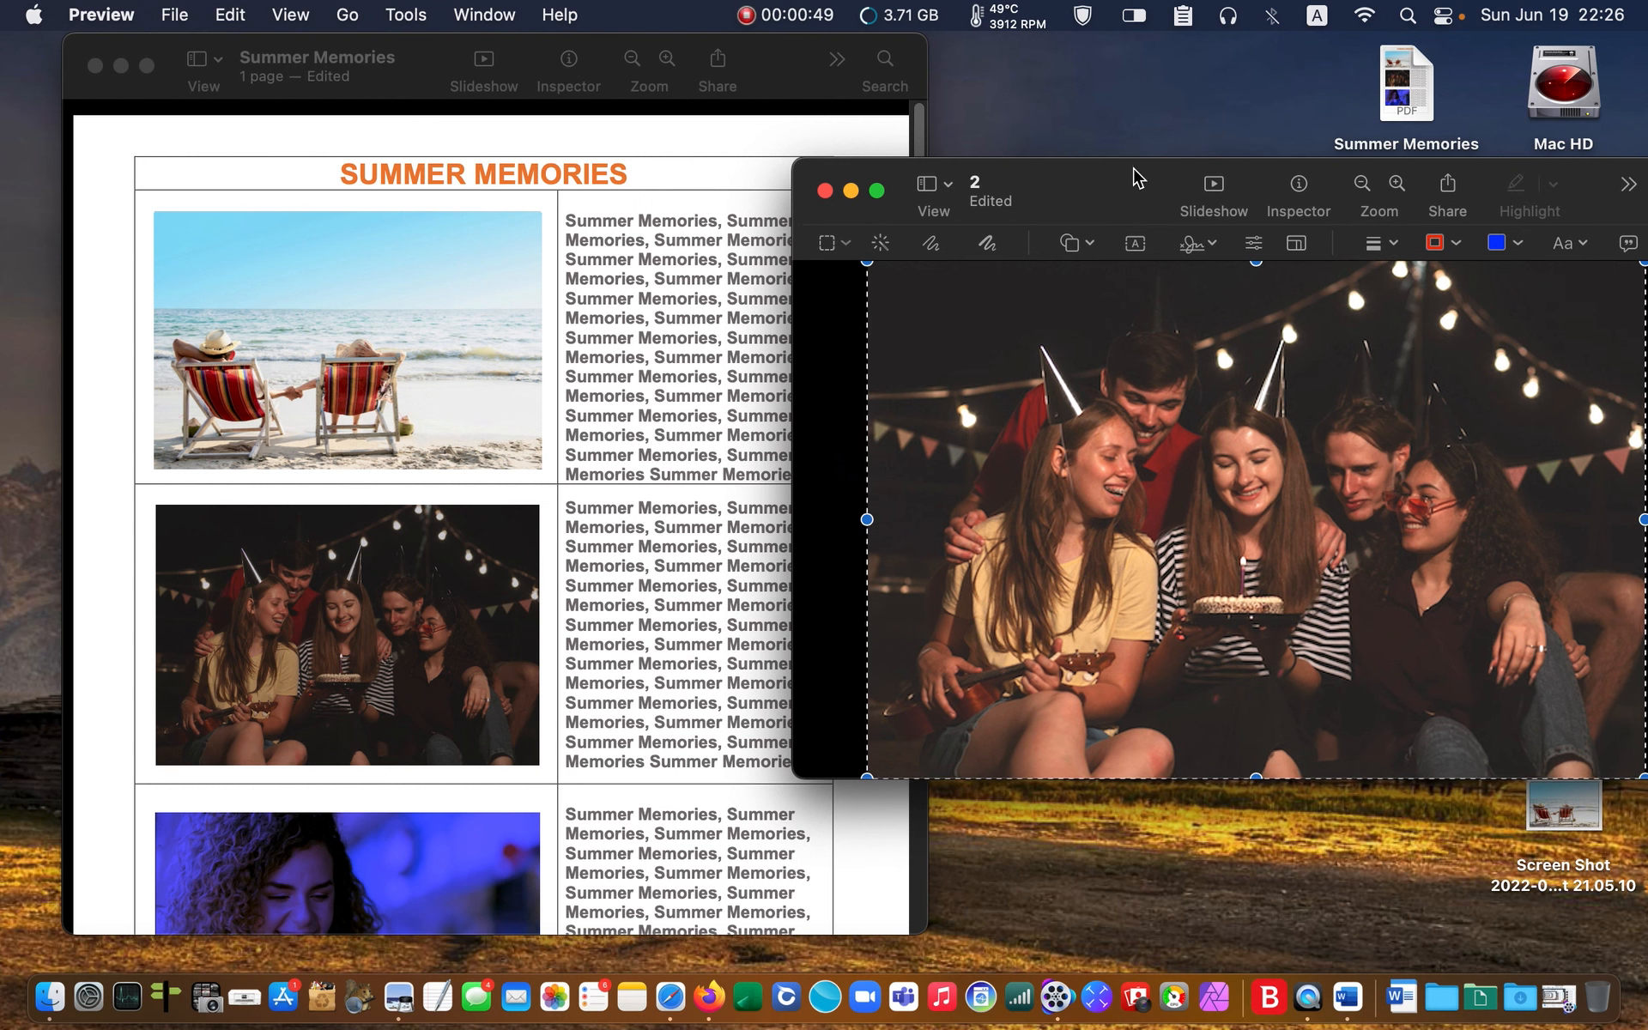
drag(1113, 179, 1079, 186)
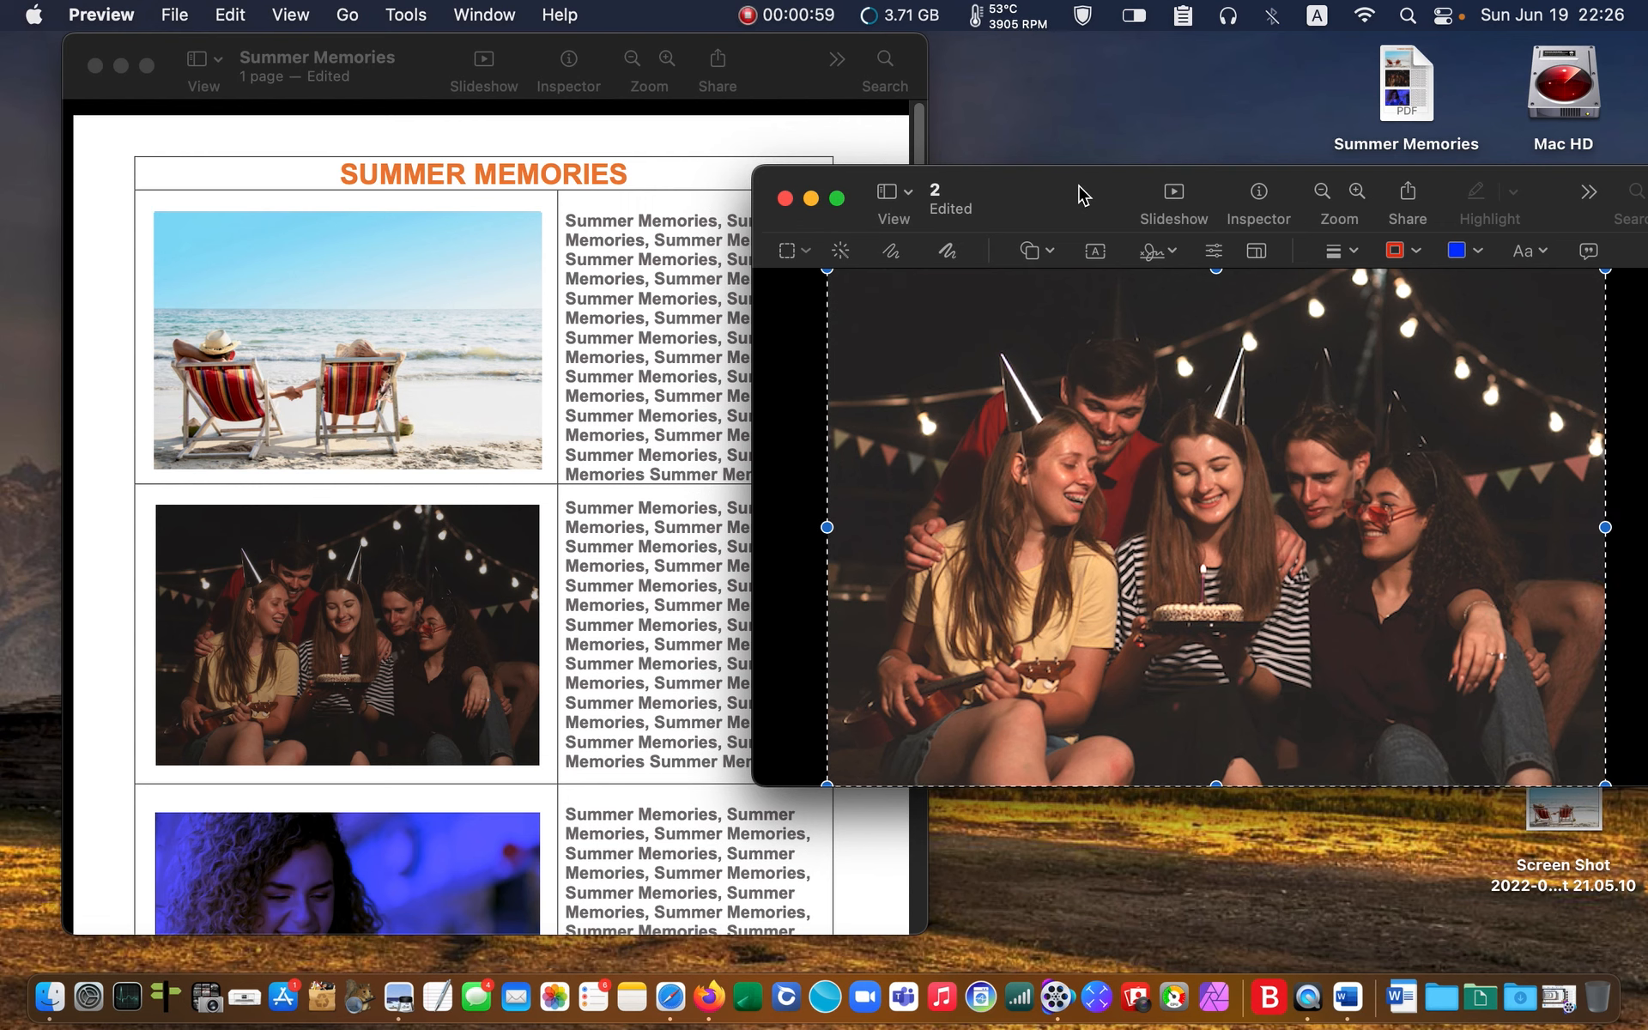
key(super+k)
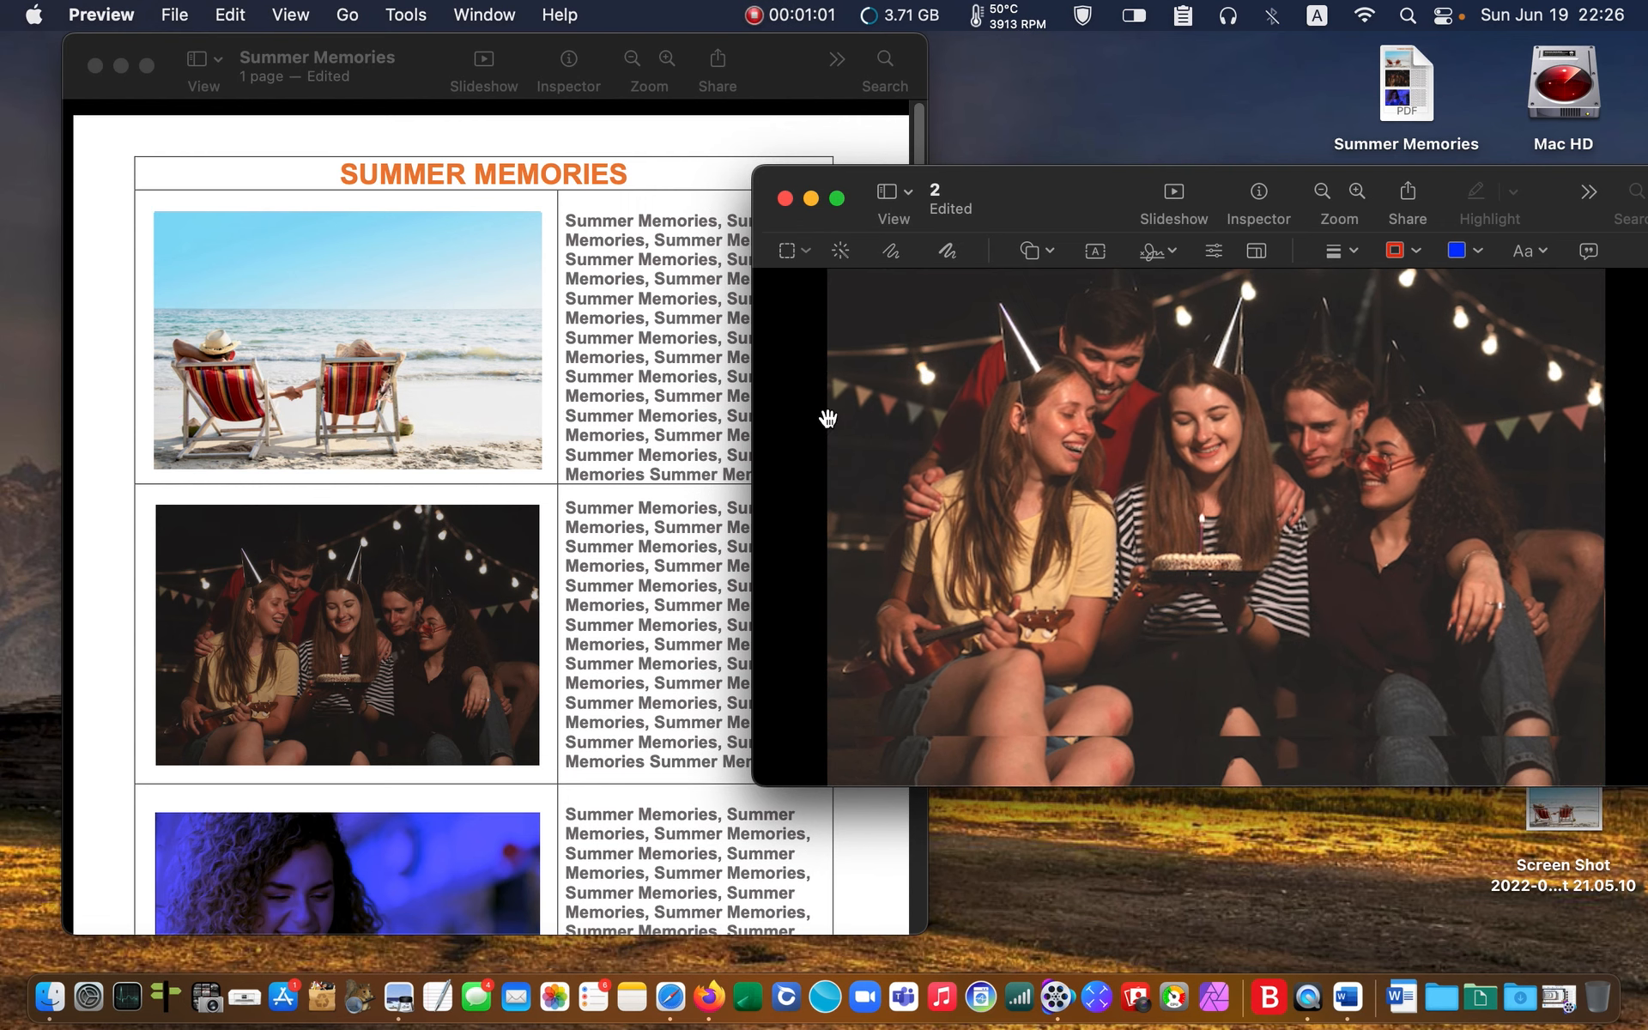
drag(1301, 447, 1231, 592)
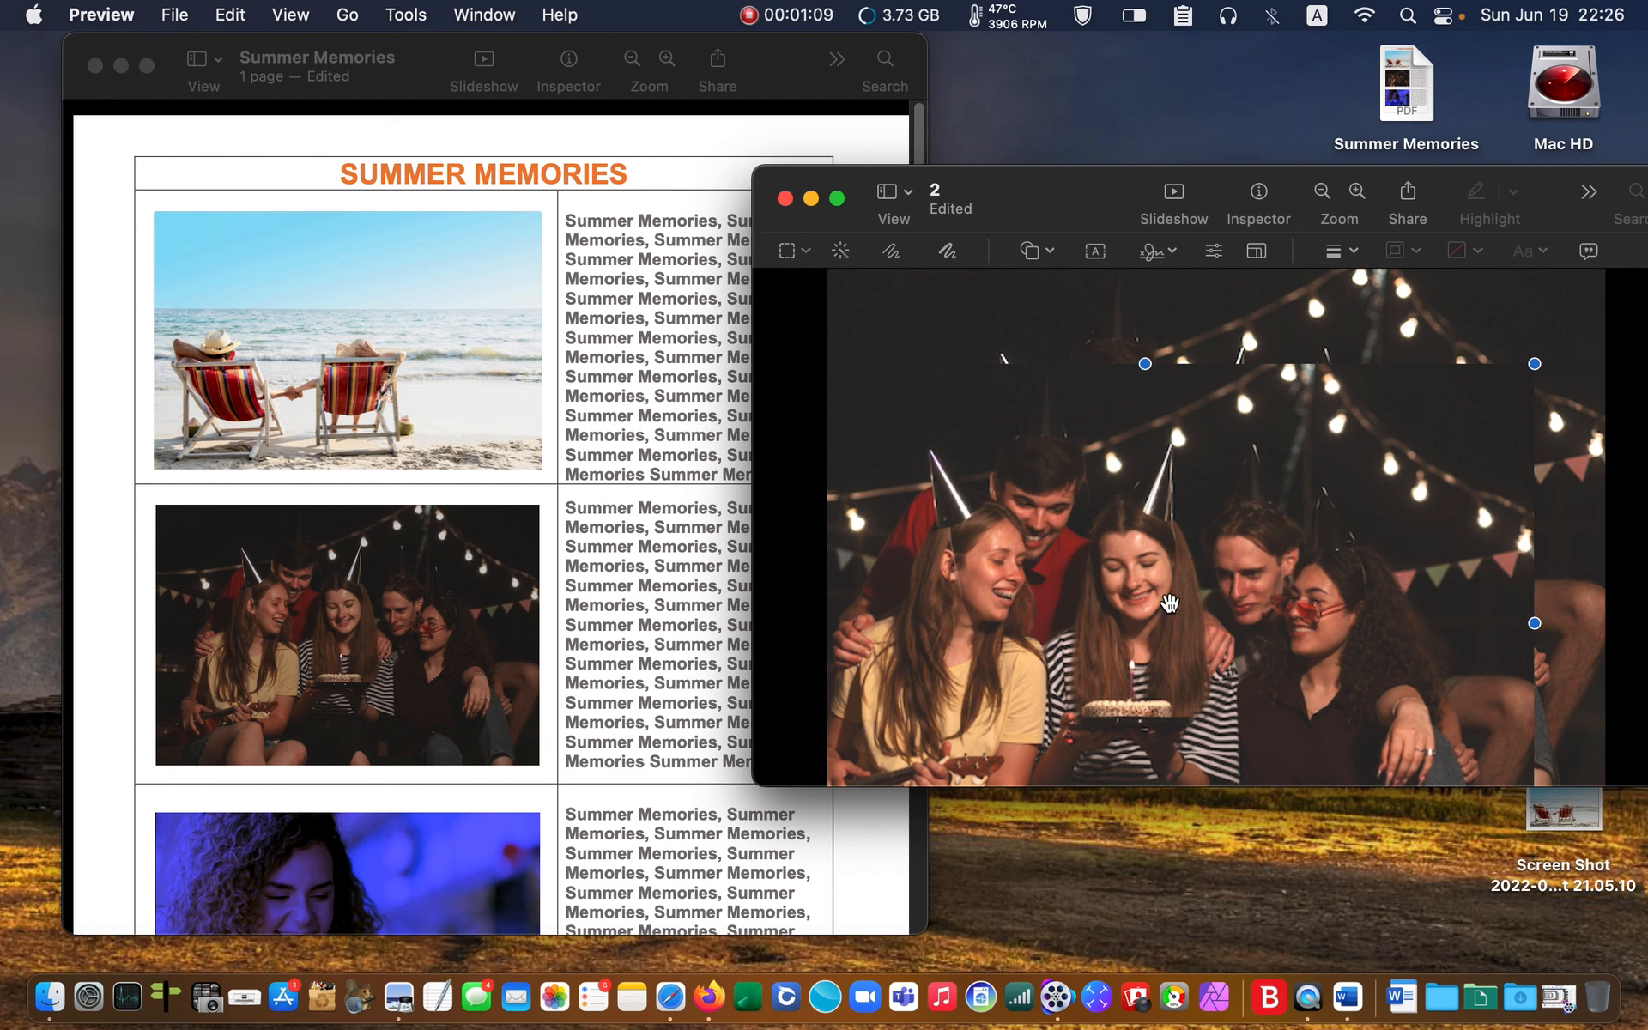
click(780, 45)
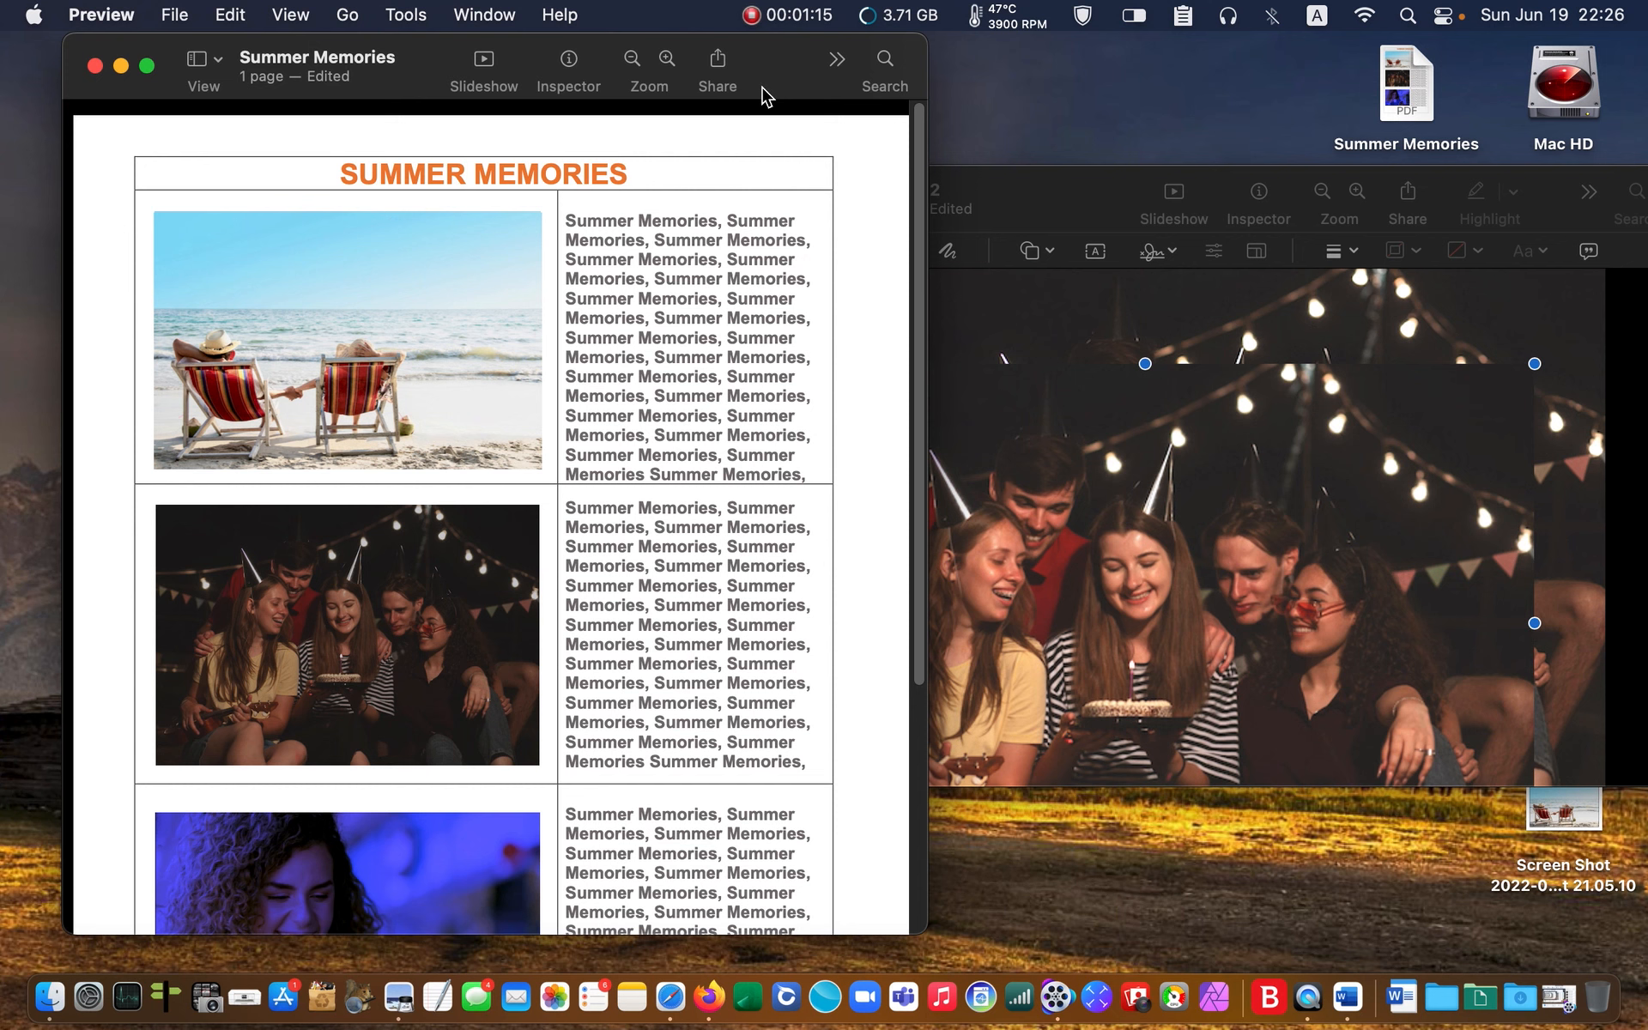
key(super+v)
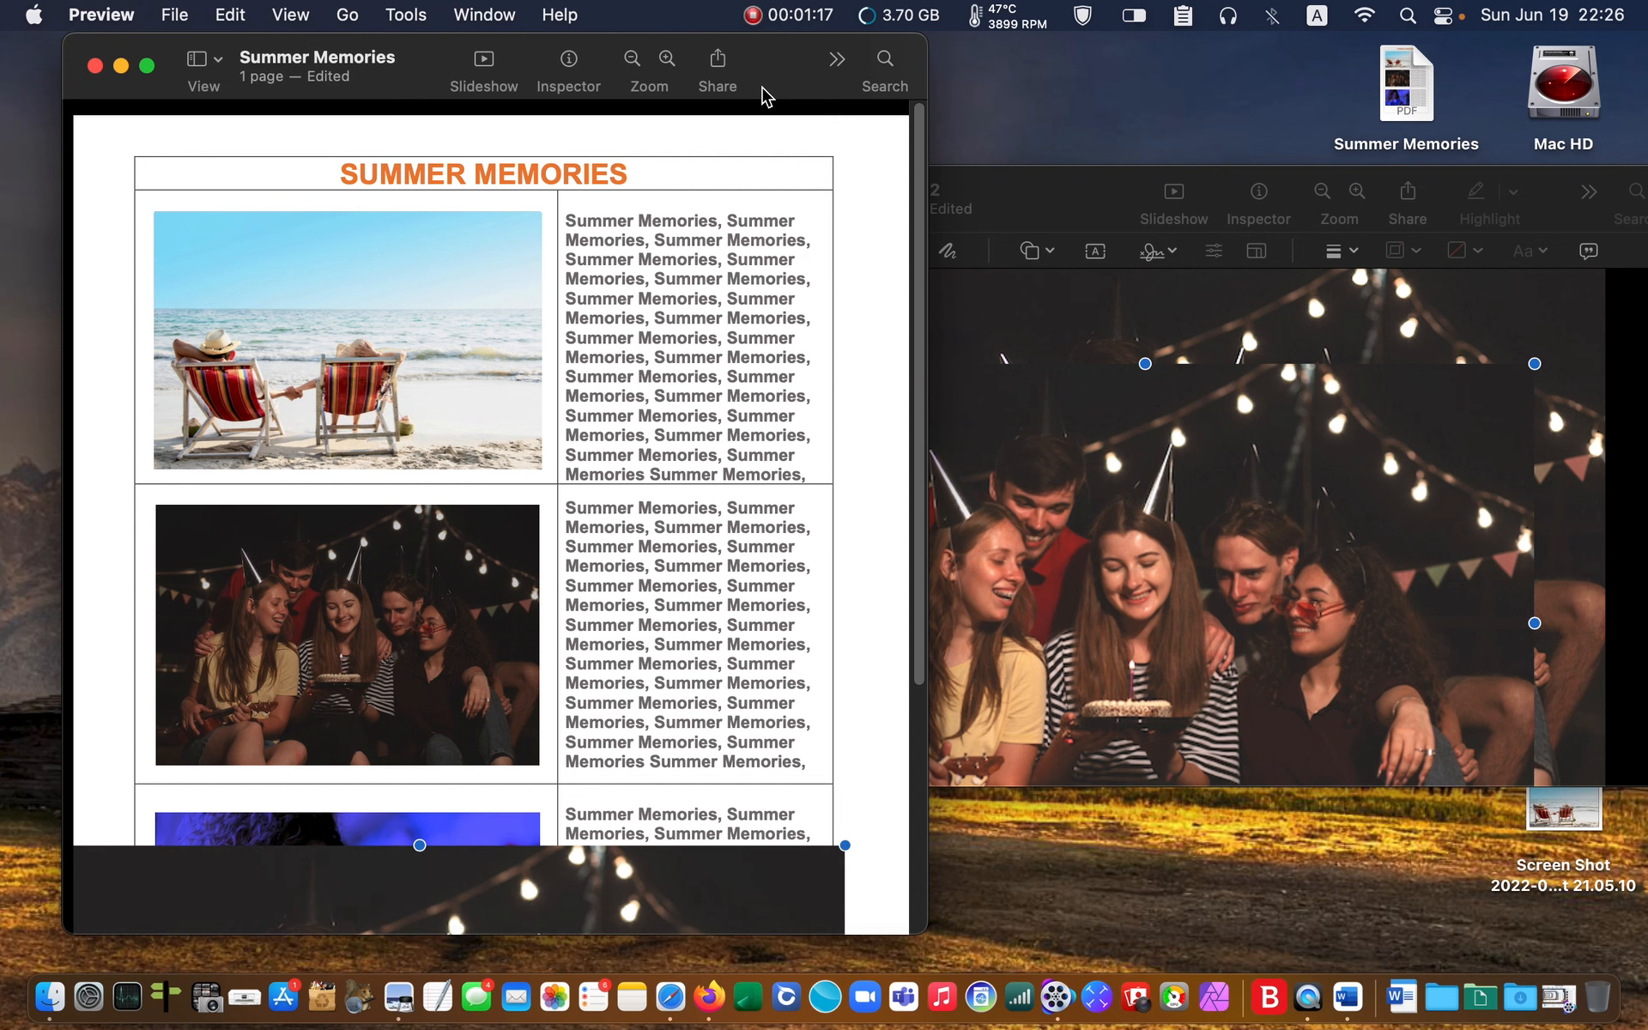
- Move and shrink the pasted party image so it covers the original party photo in the PDF's second row
drag(766, 918, 388, 596)
drag(246, 626, 459, 537)
drag(600, 491, 545, 525)
drag(425, 554, 408, 526)
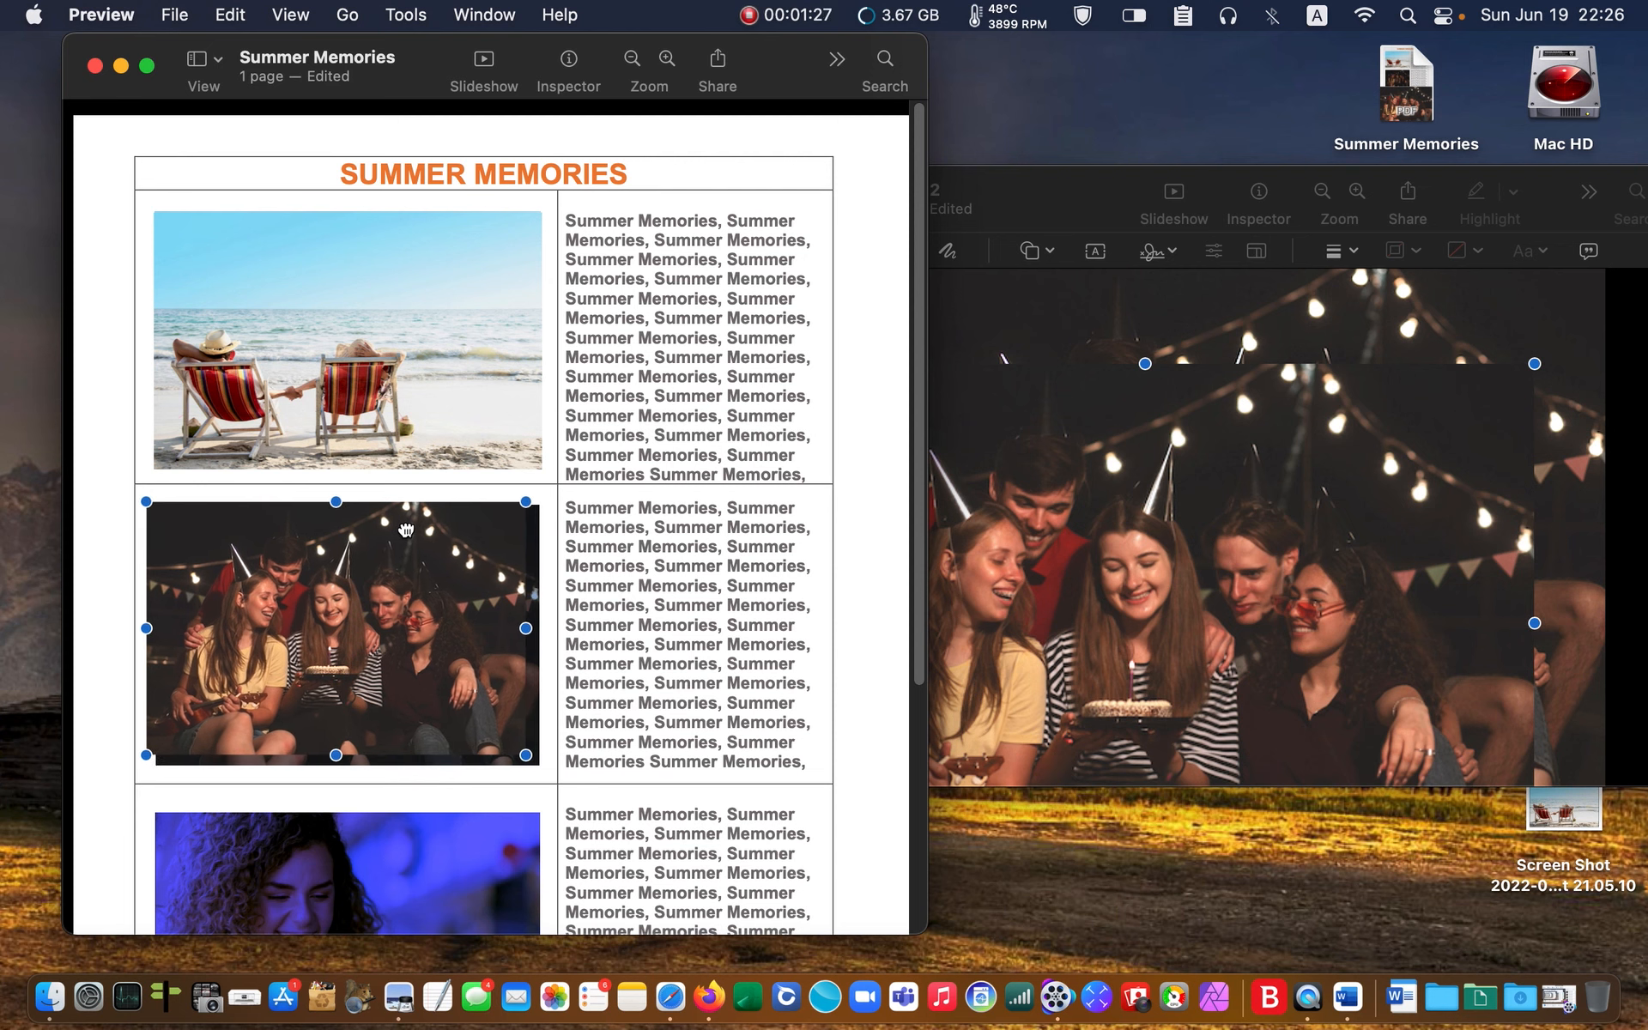
drag(527, 755, 542, 761)
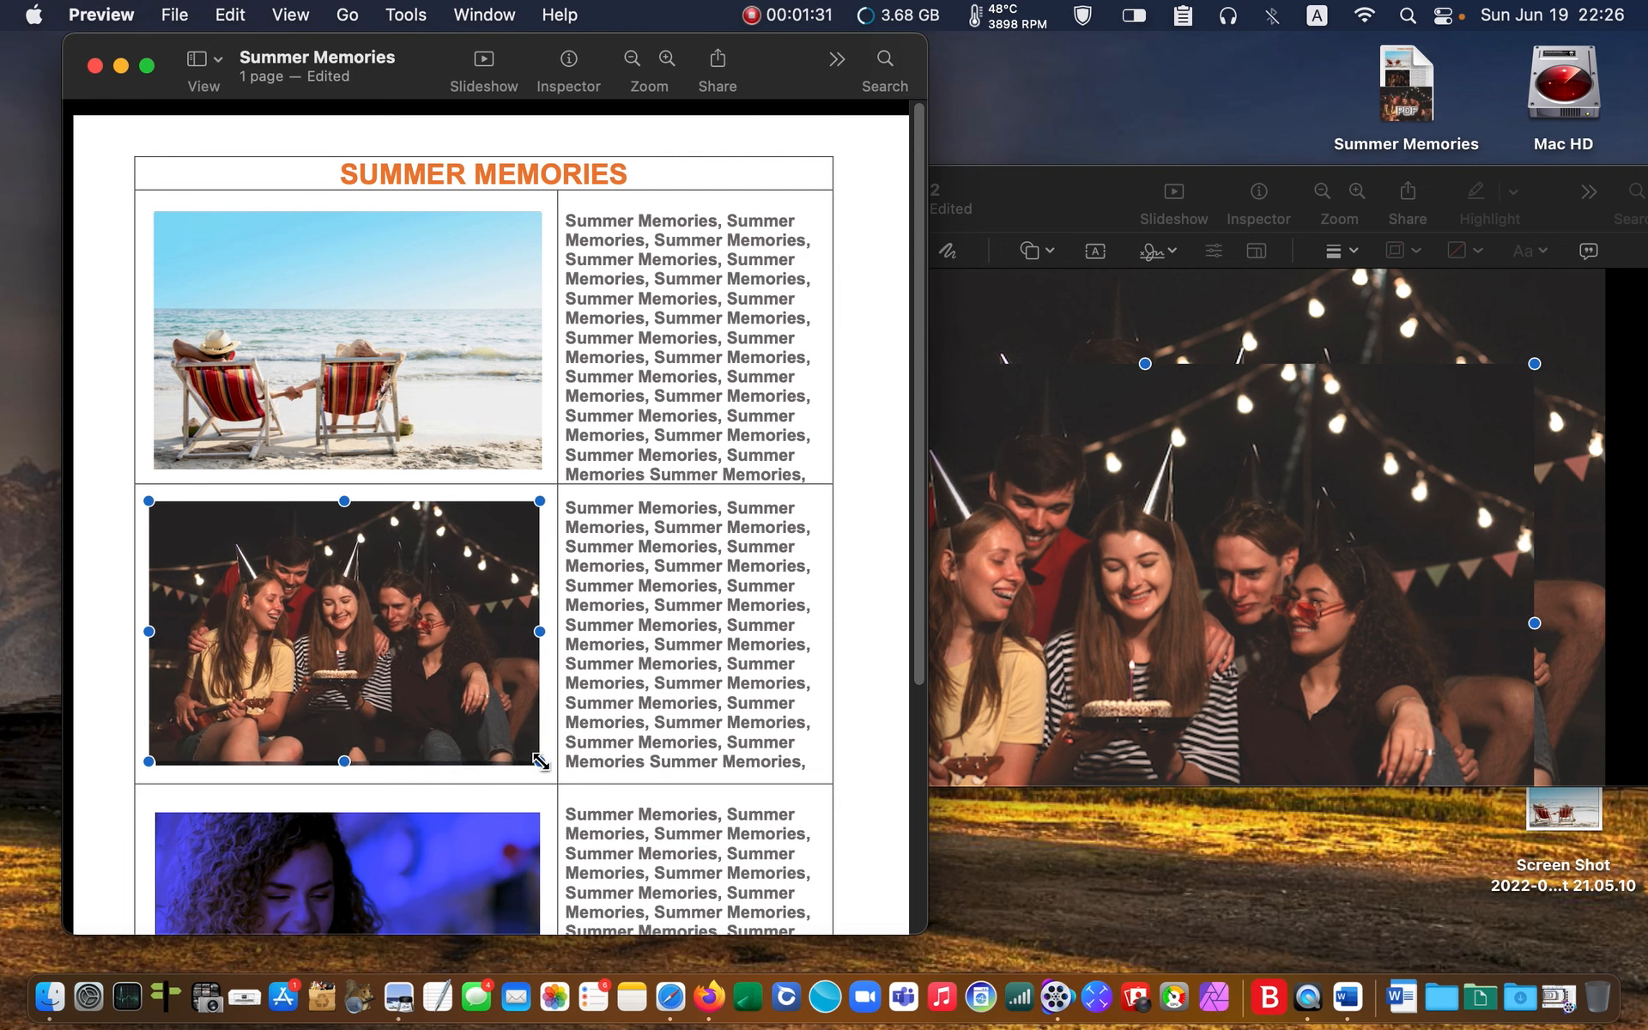
click(553, 542)
- Close image 2, open image 3 from the desktop, and place its window beside the PDF
click(1046, 185)
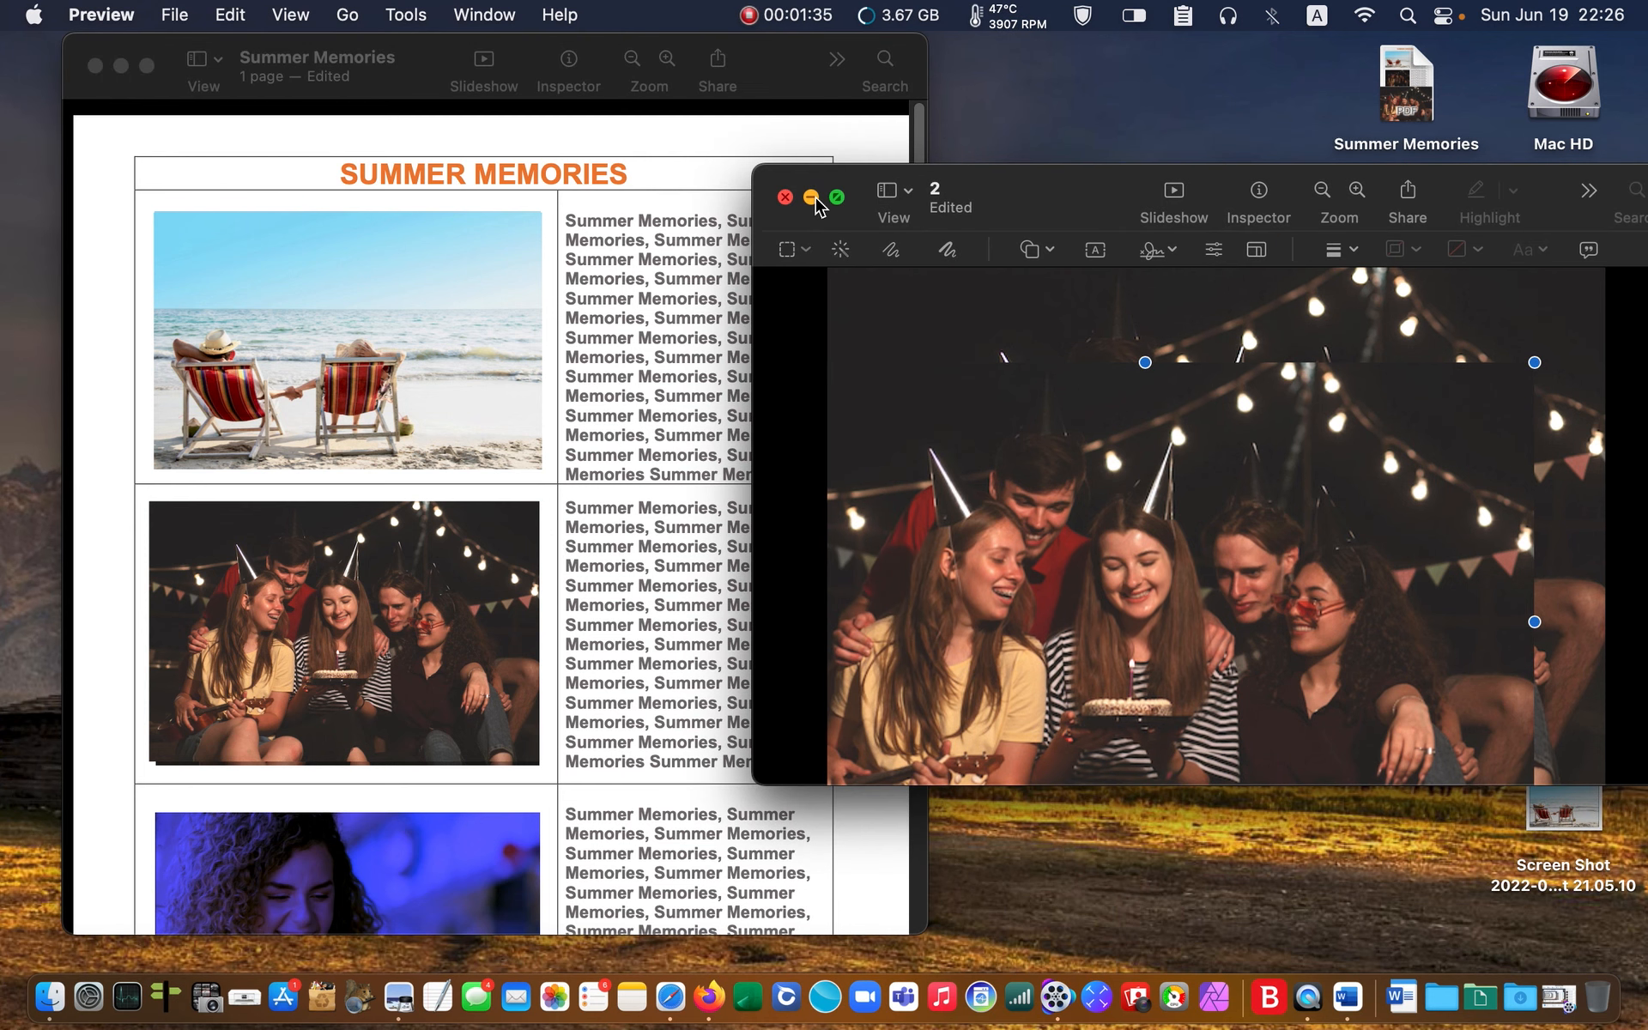
click(784, 196)
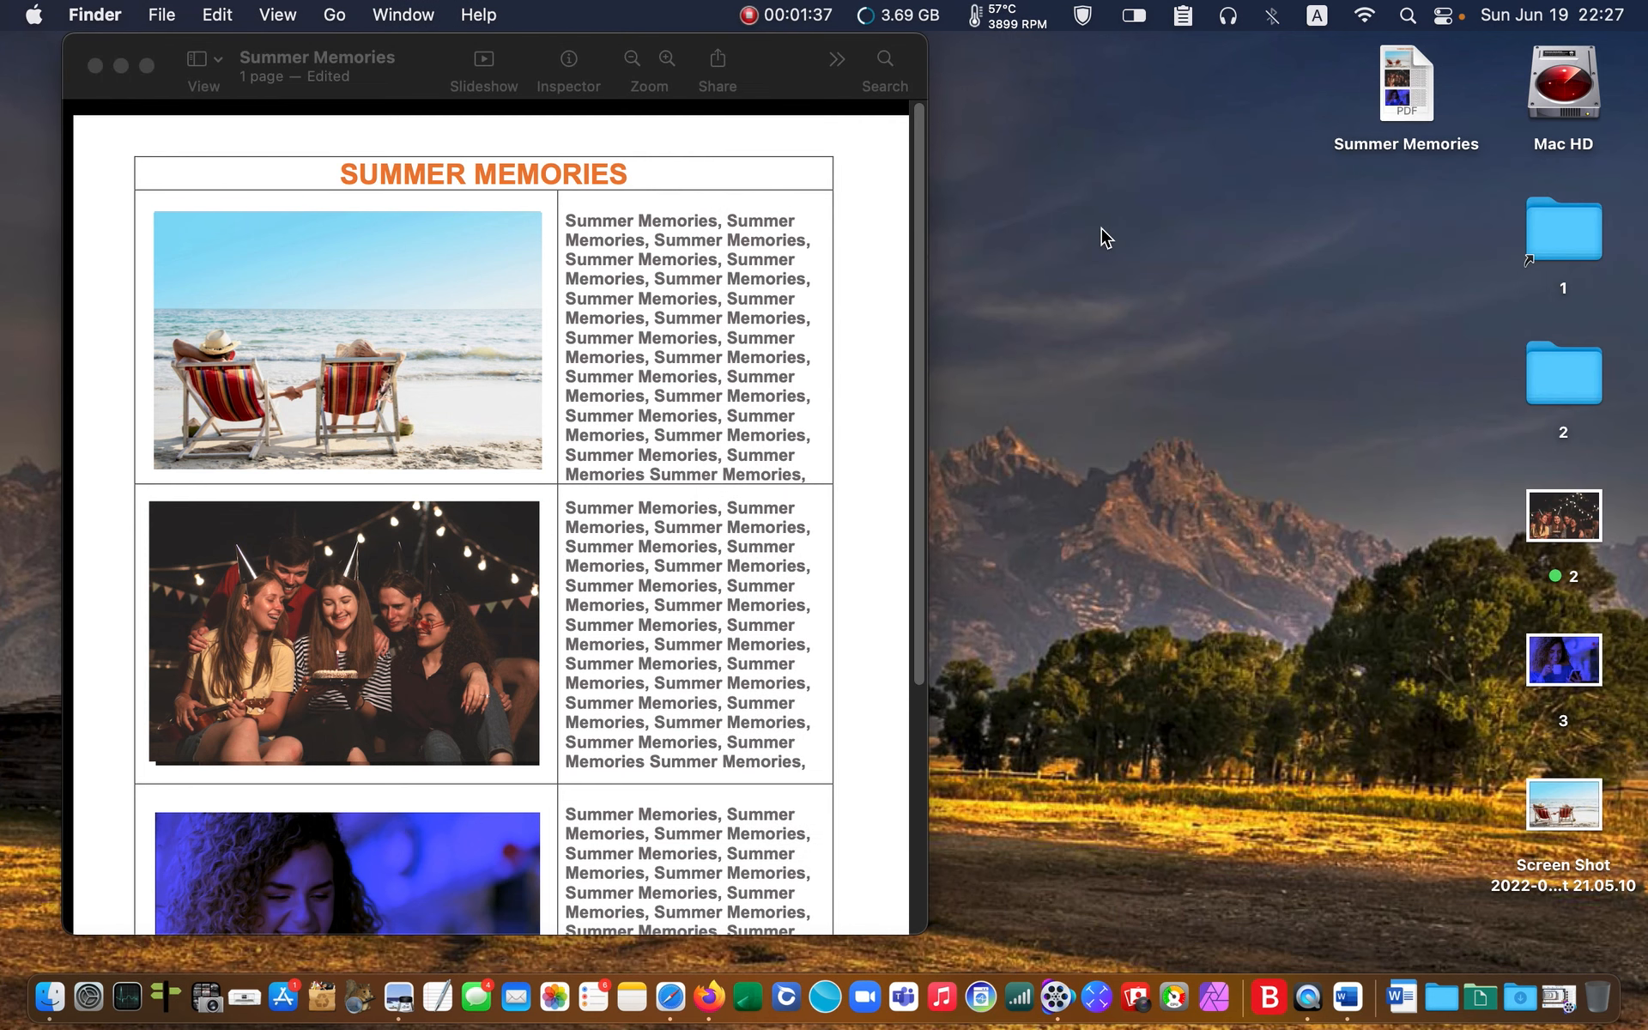
double_click(1587, 672)
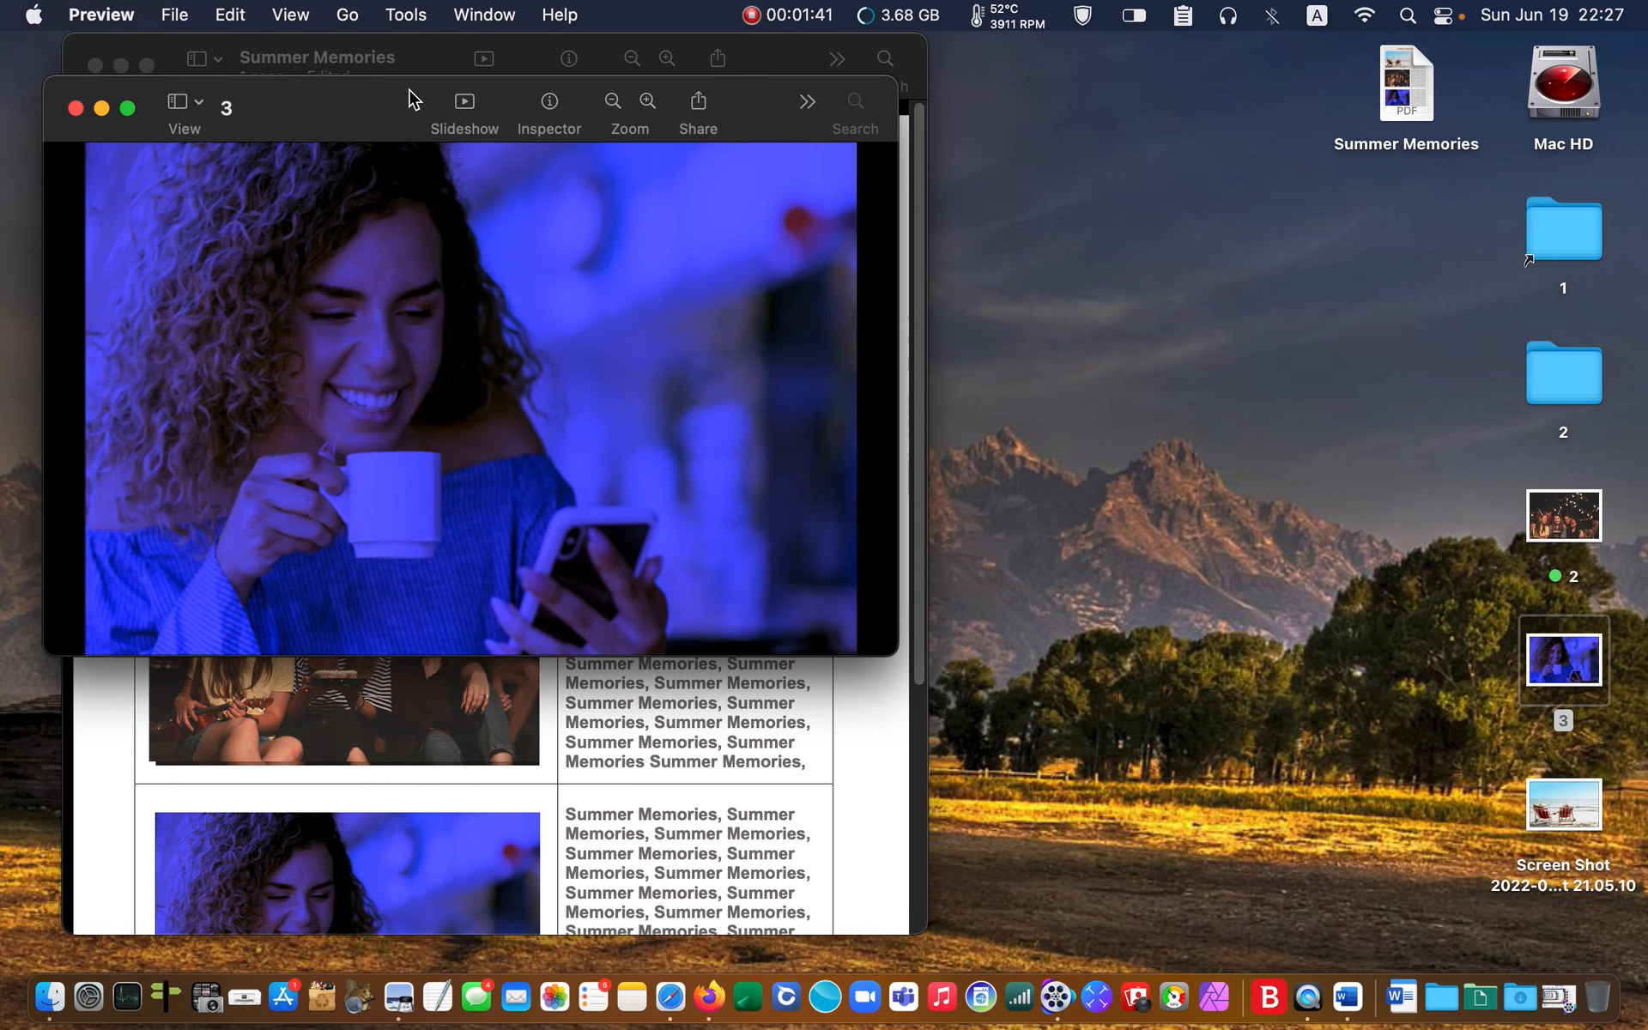
drag(409, 94, 1141, 182)
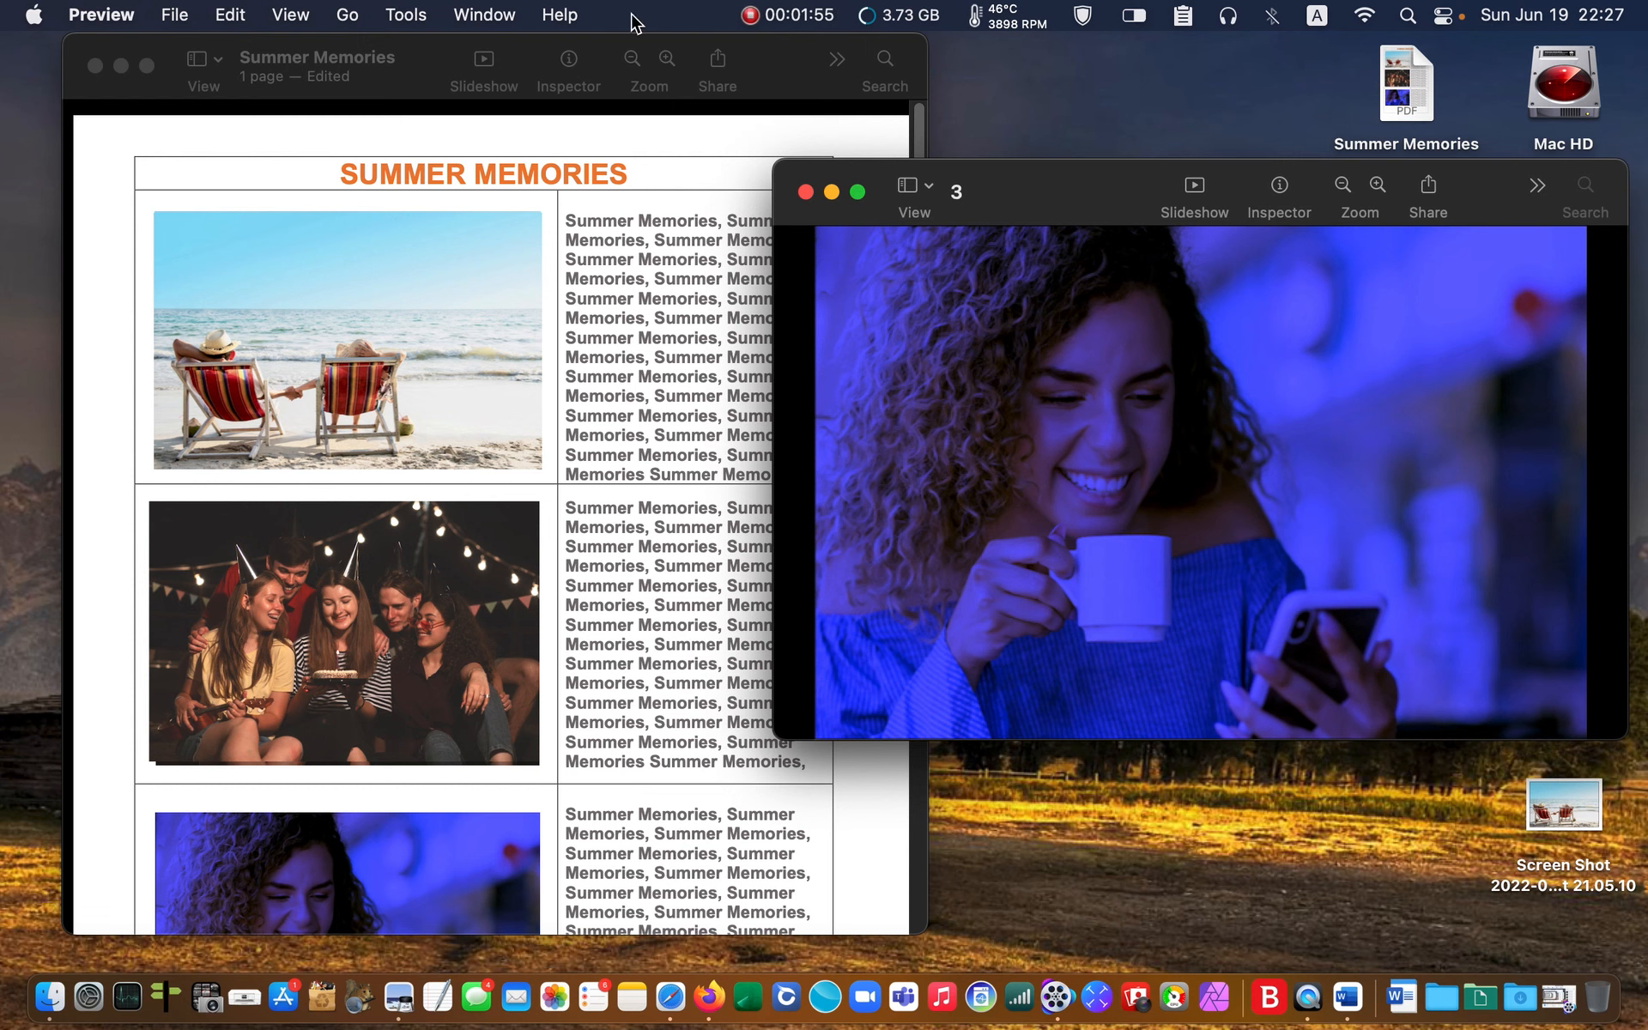
- Remove the blue cast from image 3 by sampling the white cup as the neutral point, and raise the exposure to maximum
click(405, 14)
click(410, 132)
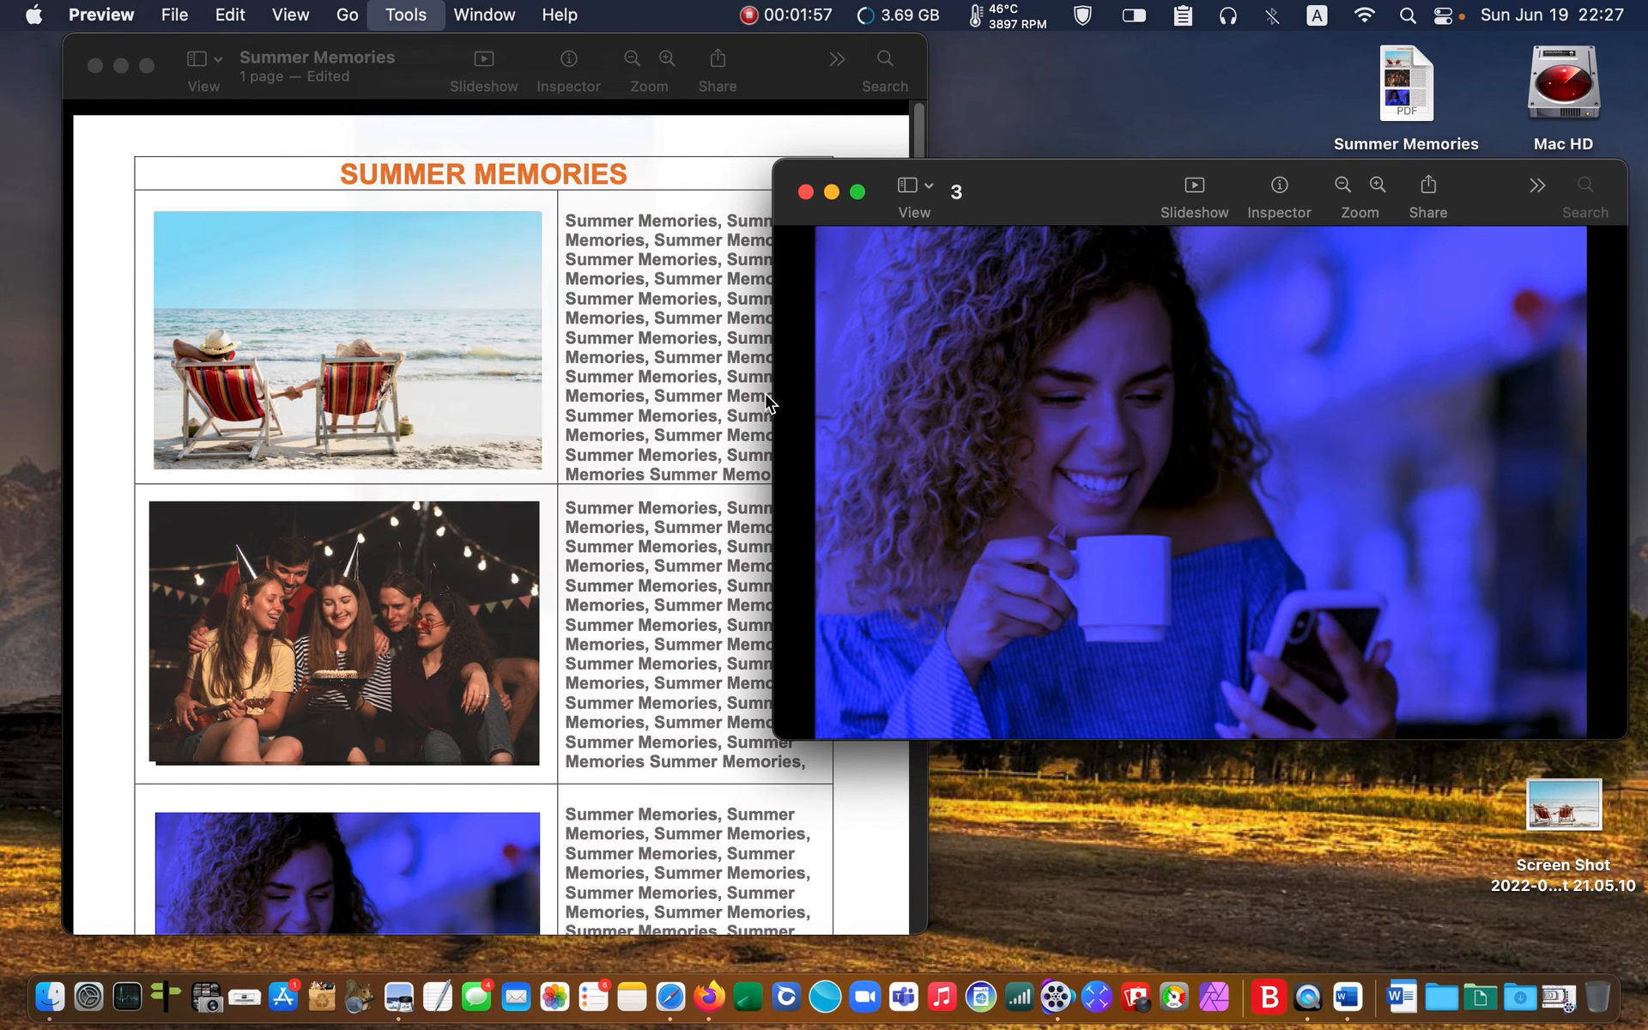
drag(504, 299, 704, 114)
click(409, 607)
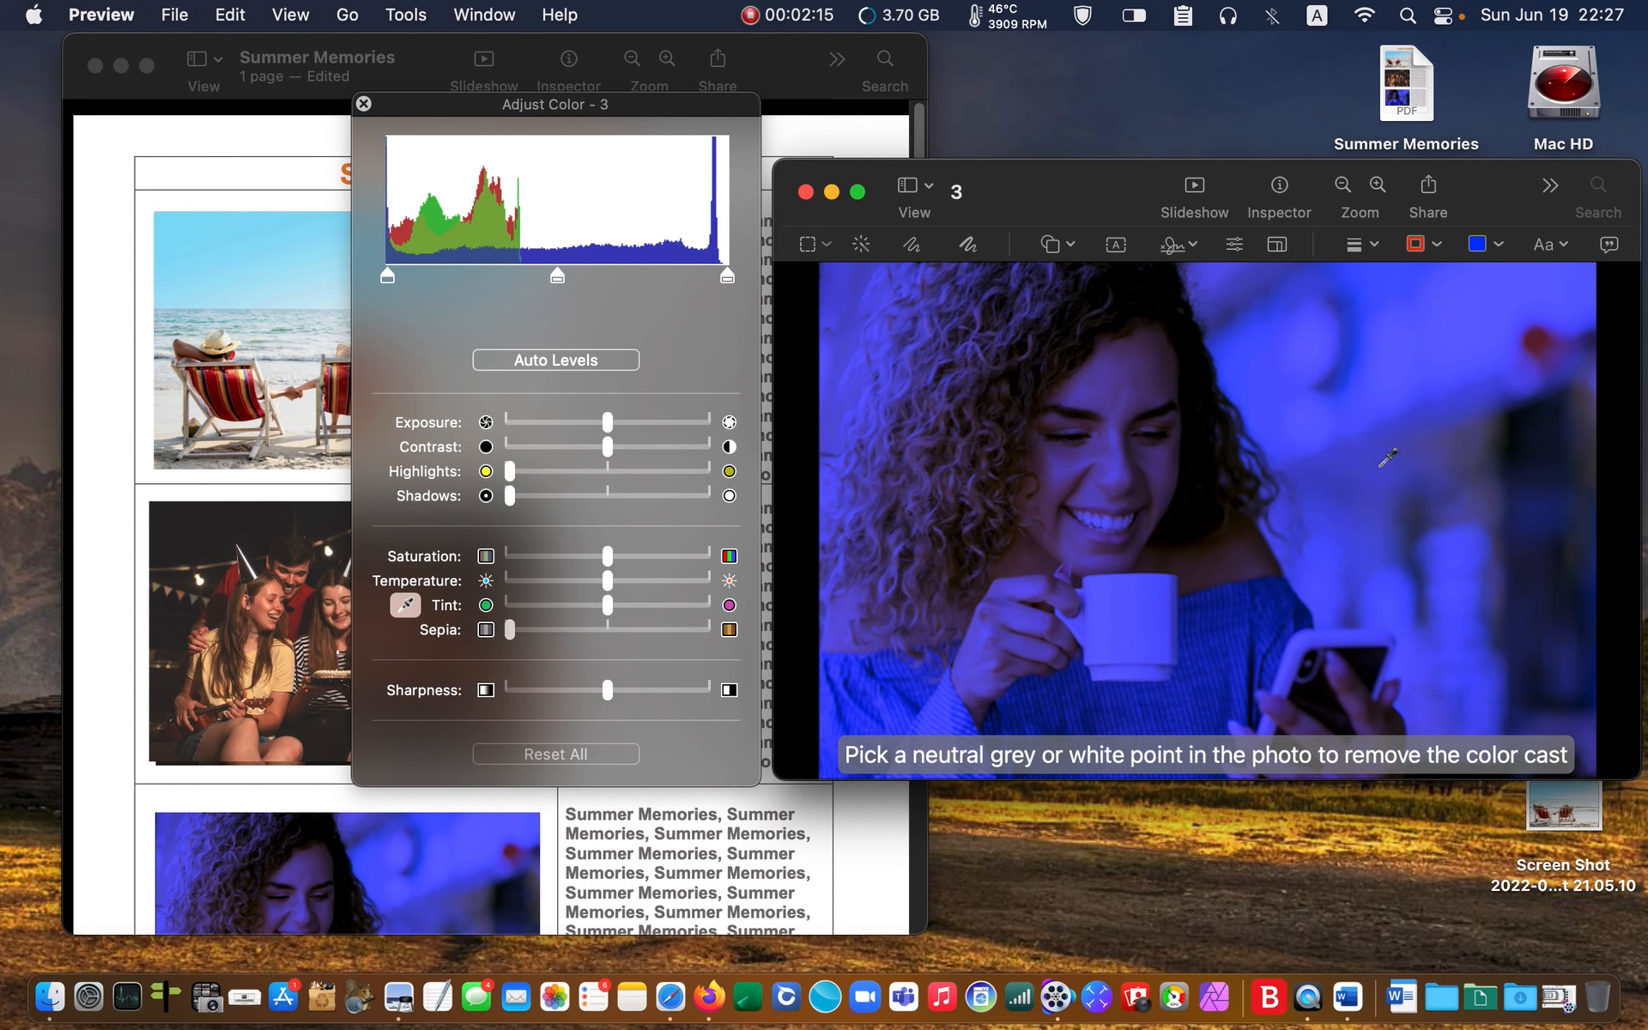
click(1133, 605)
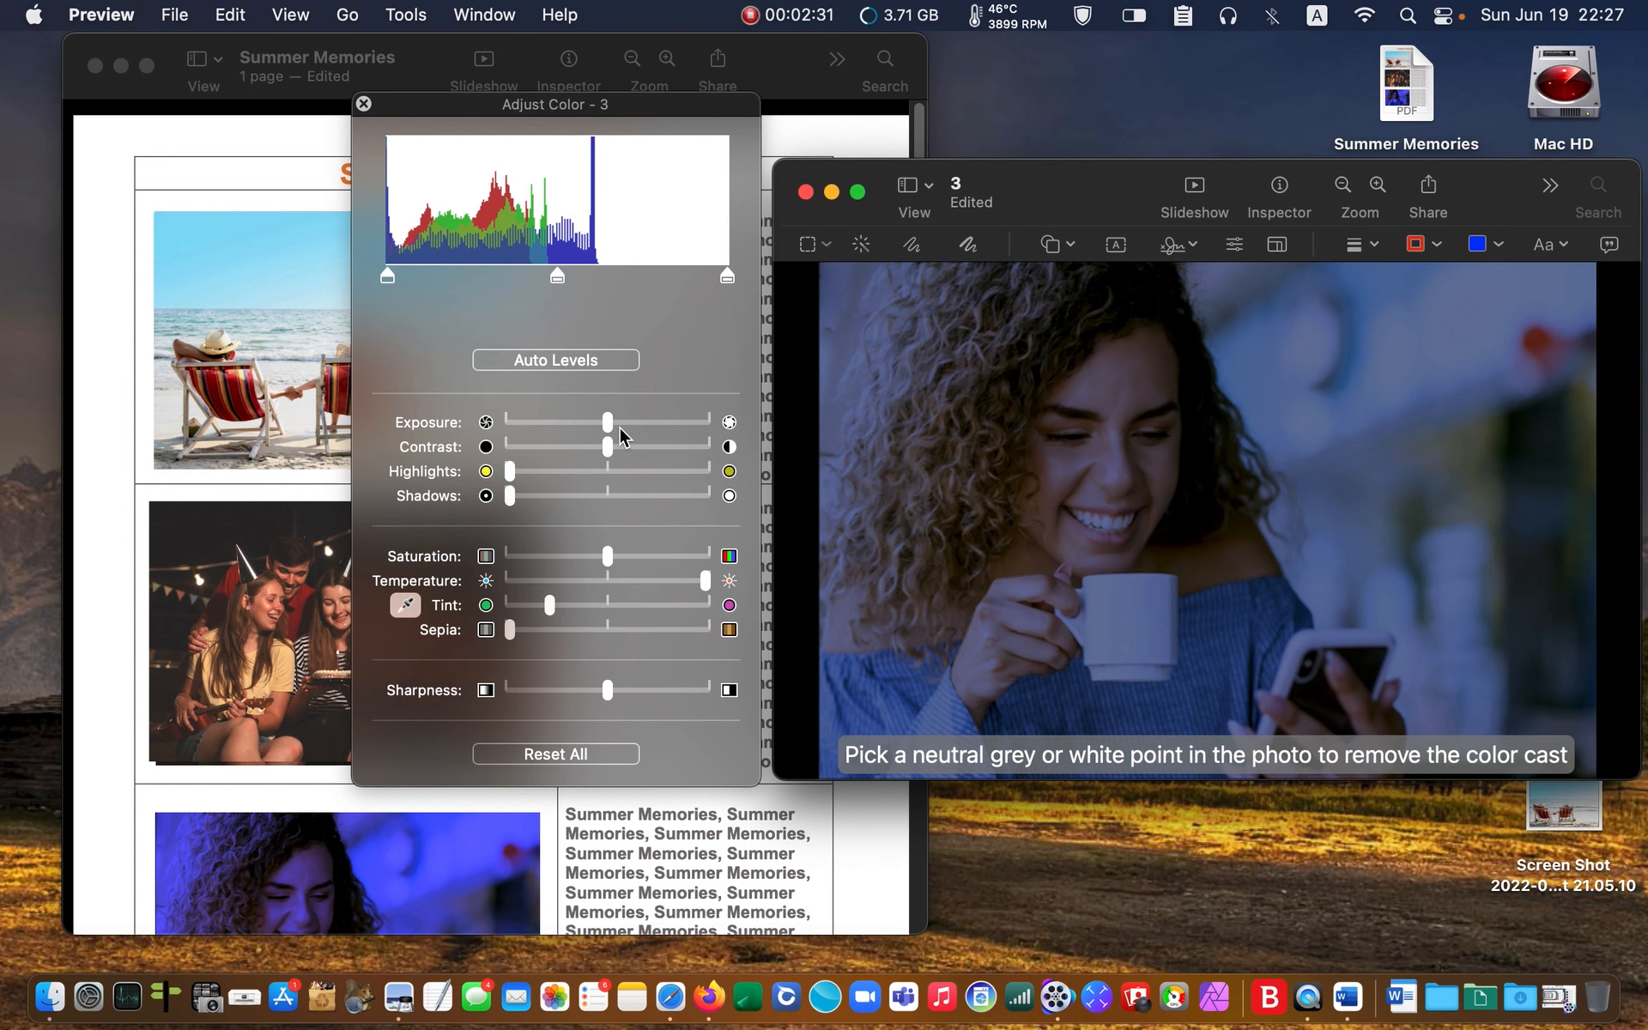
drag(607, 423, 725, 443)
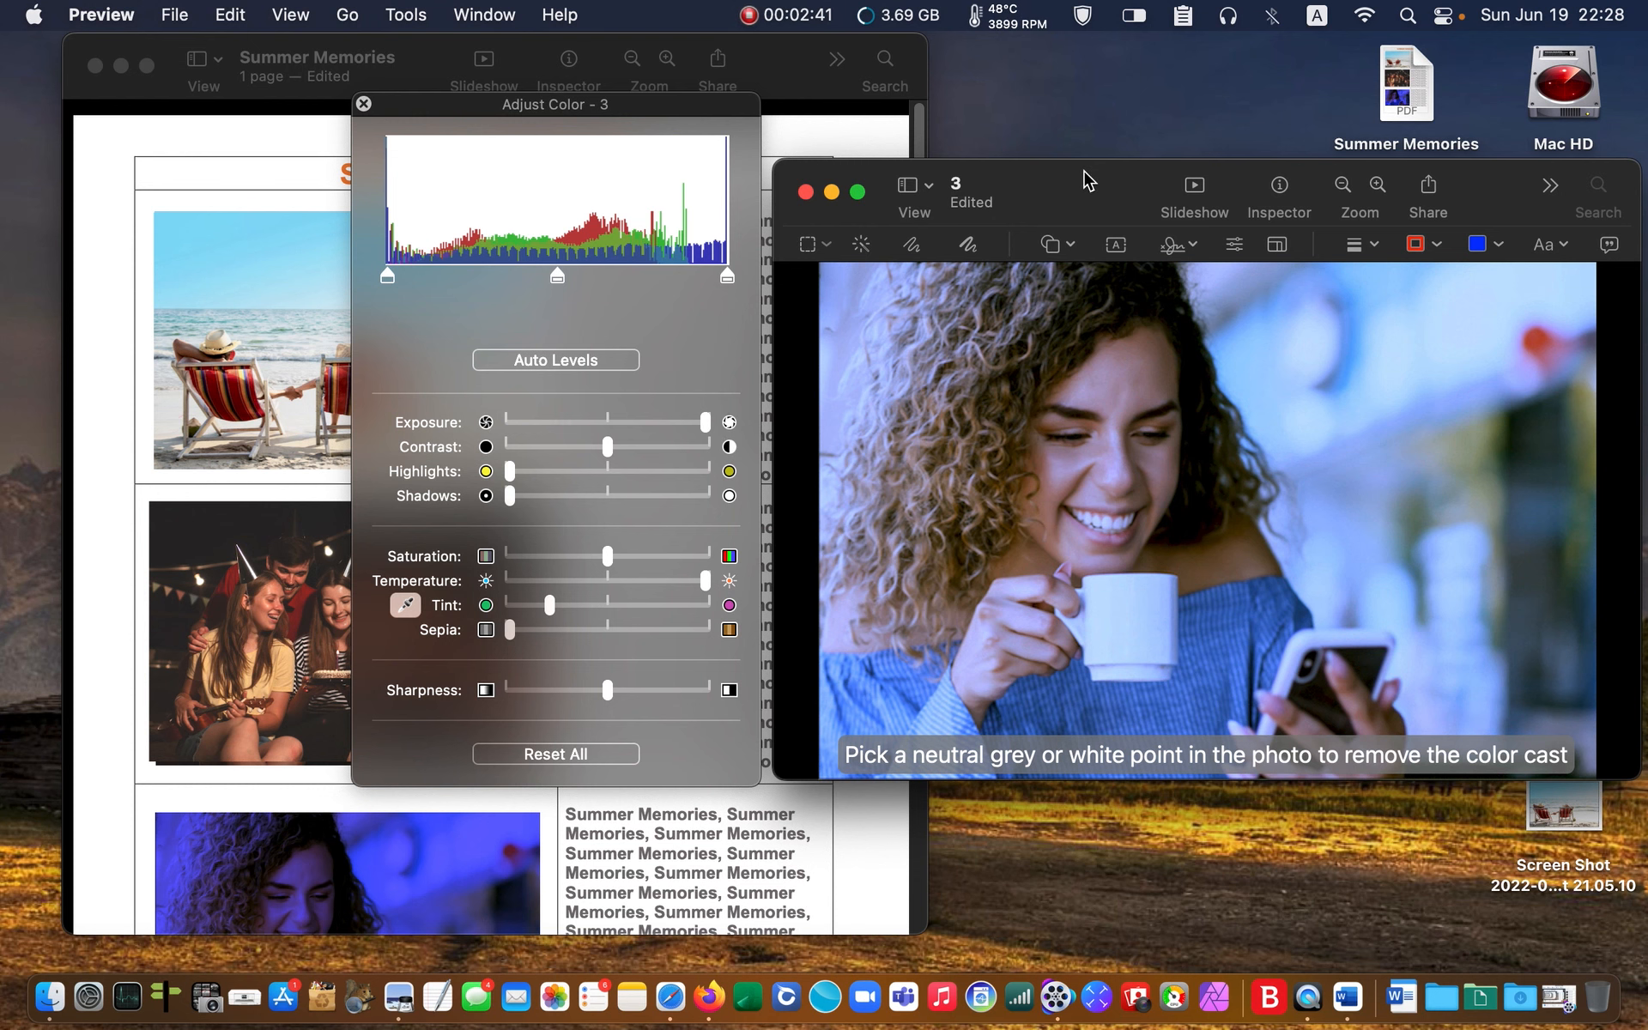
- Duplicate the entire color-corrected image 3 within its own window and paste the duplicate into the Summer Memories PDF
key(super+a)
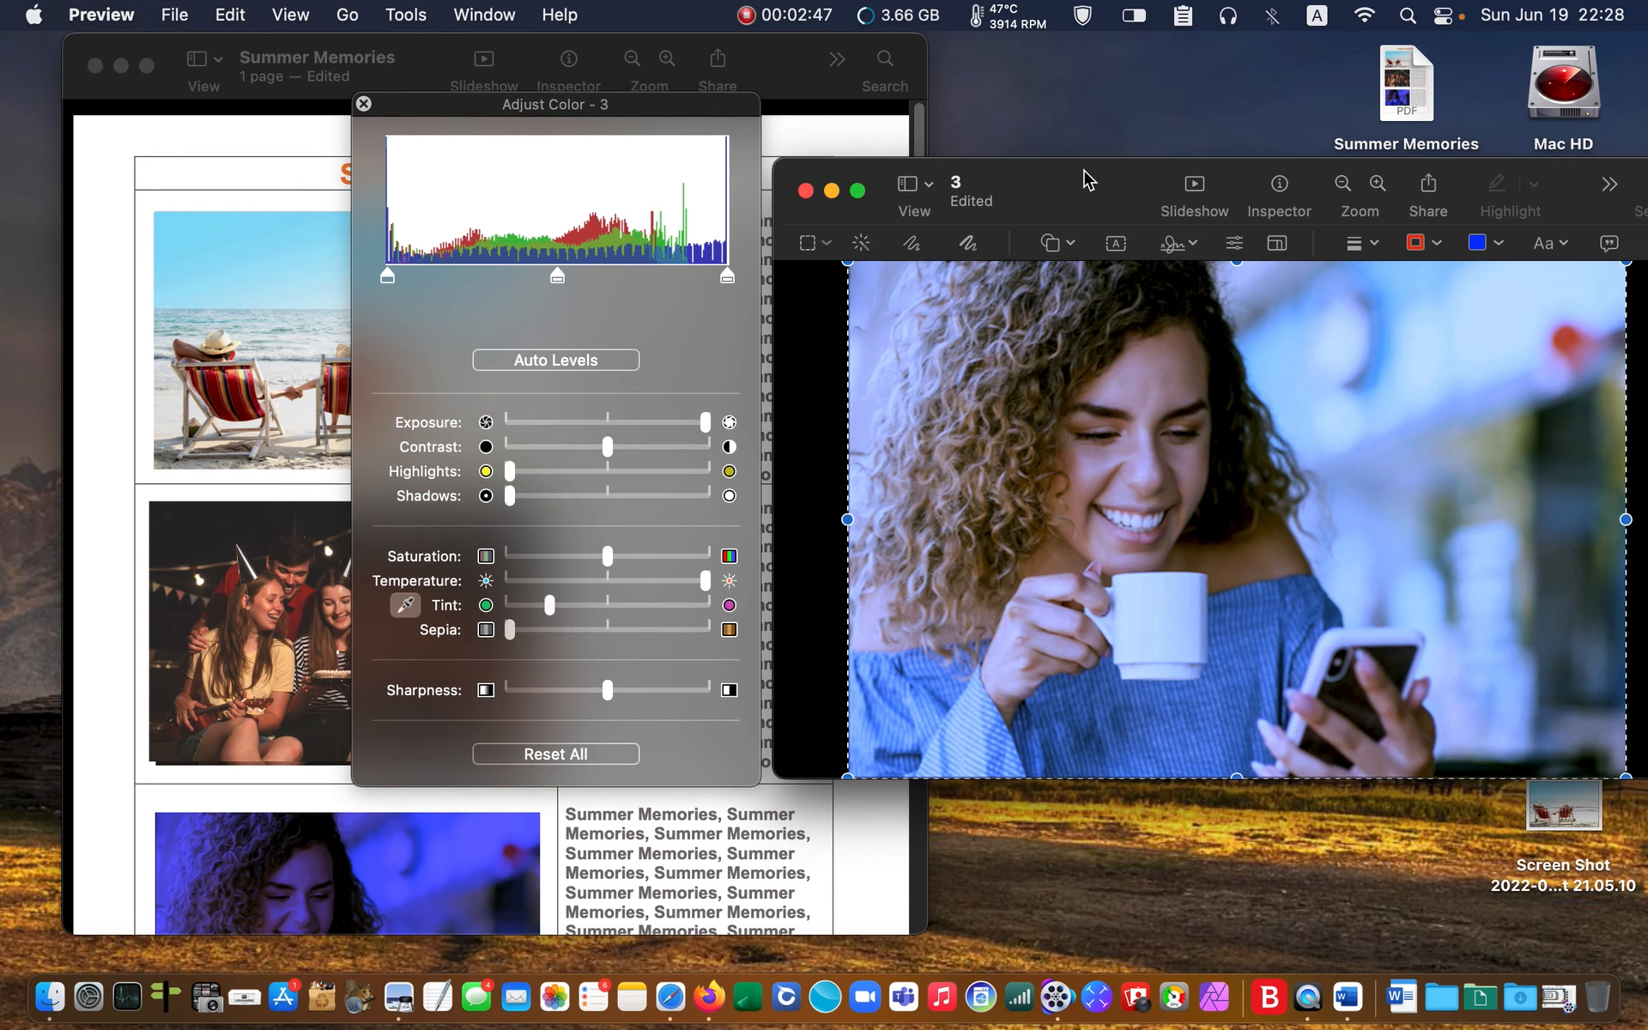
key(super+v)
drag(1269, 412, 1148, 548)
key(super+c)
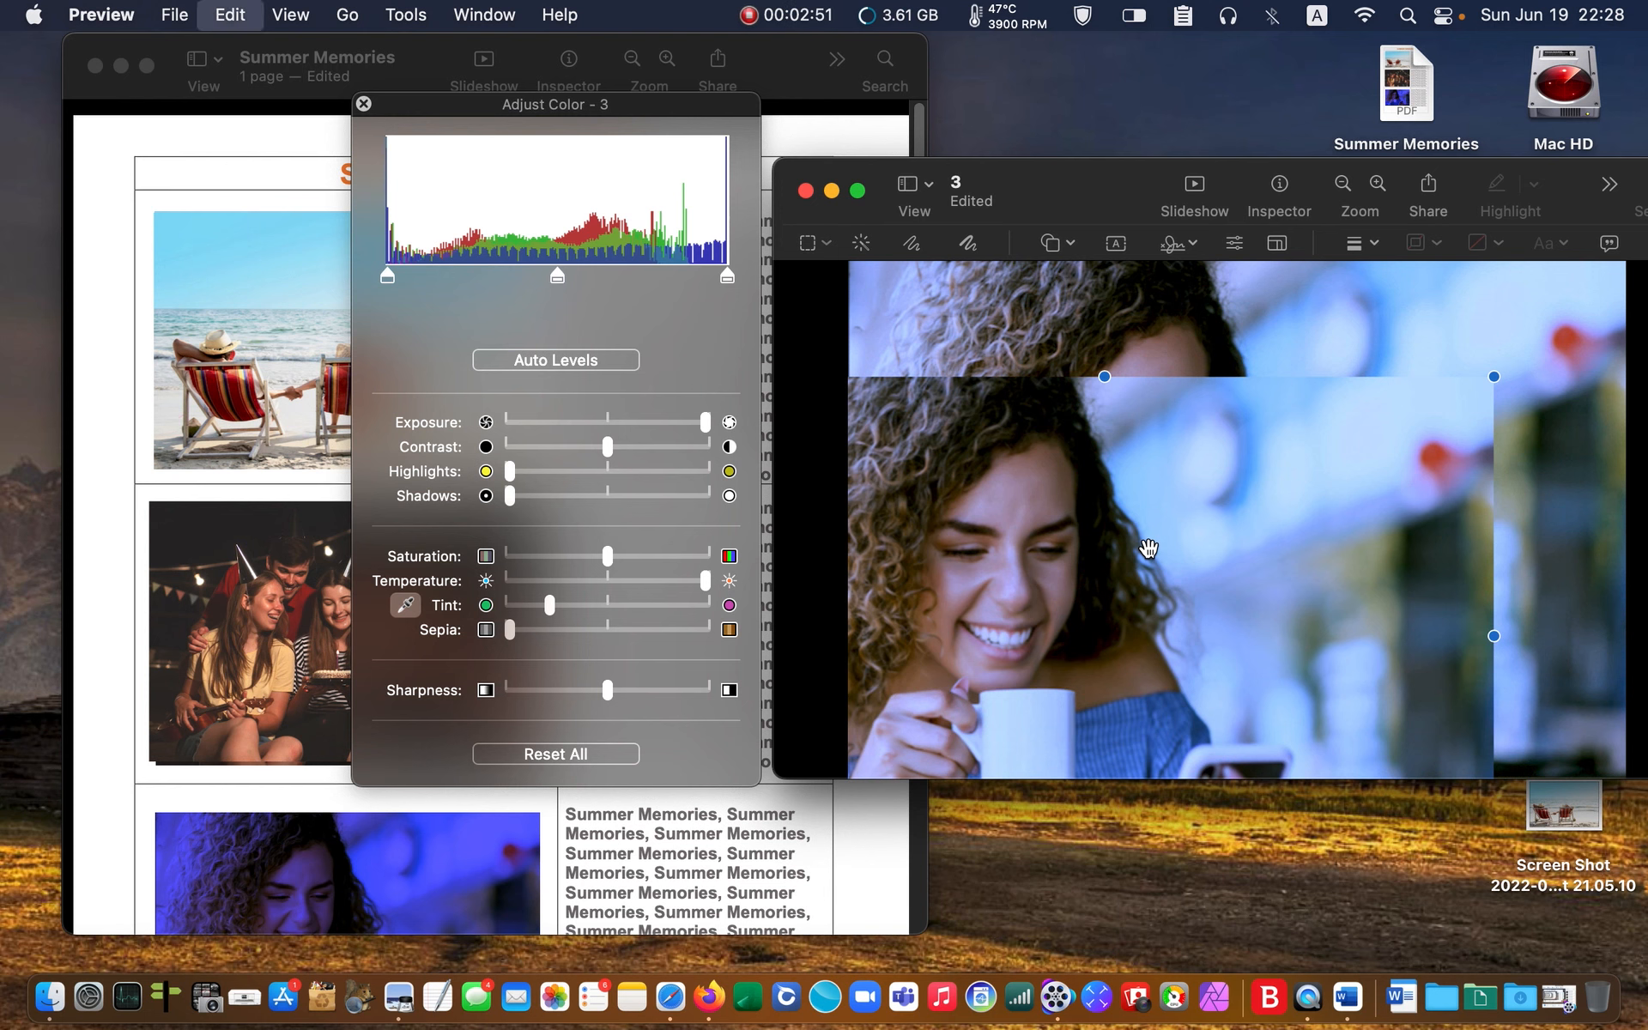
click(363, 103)
click(383, 62)
scroll(478, 498, down, 2)
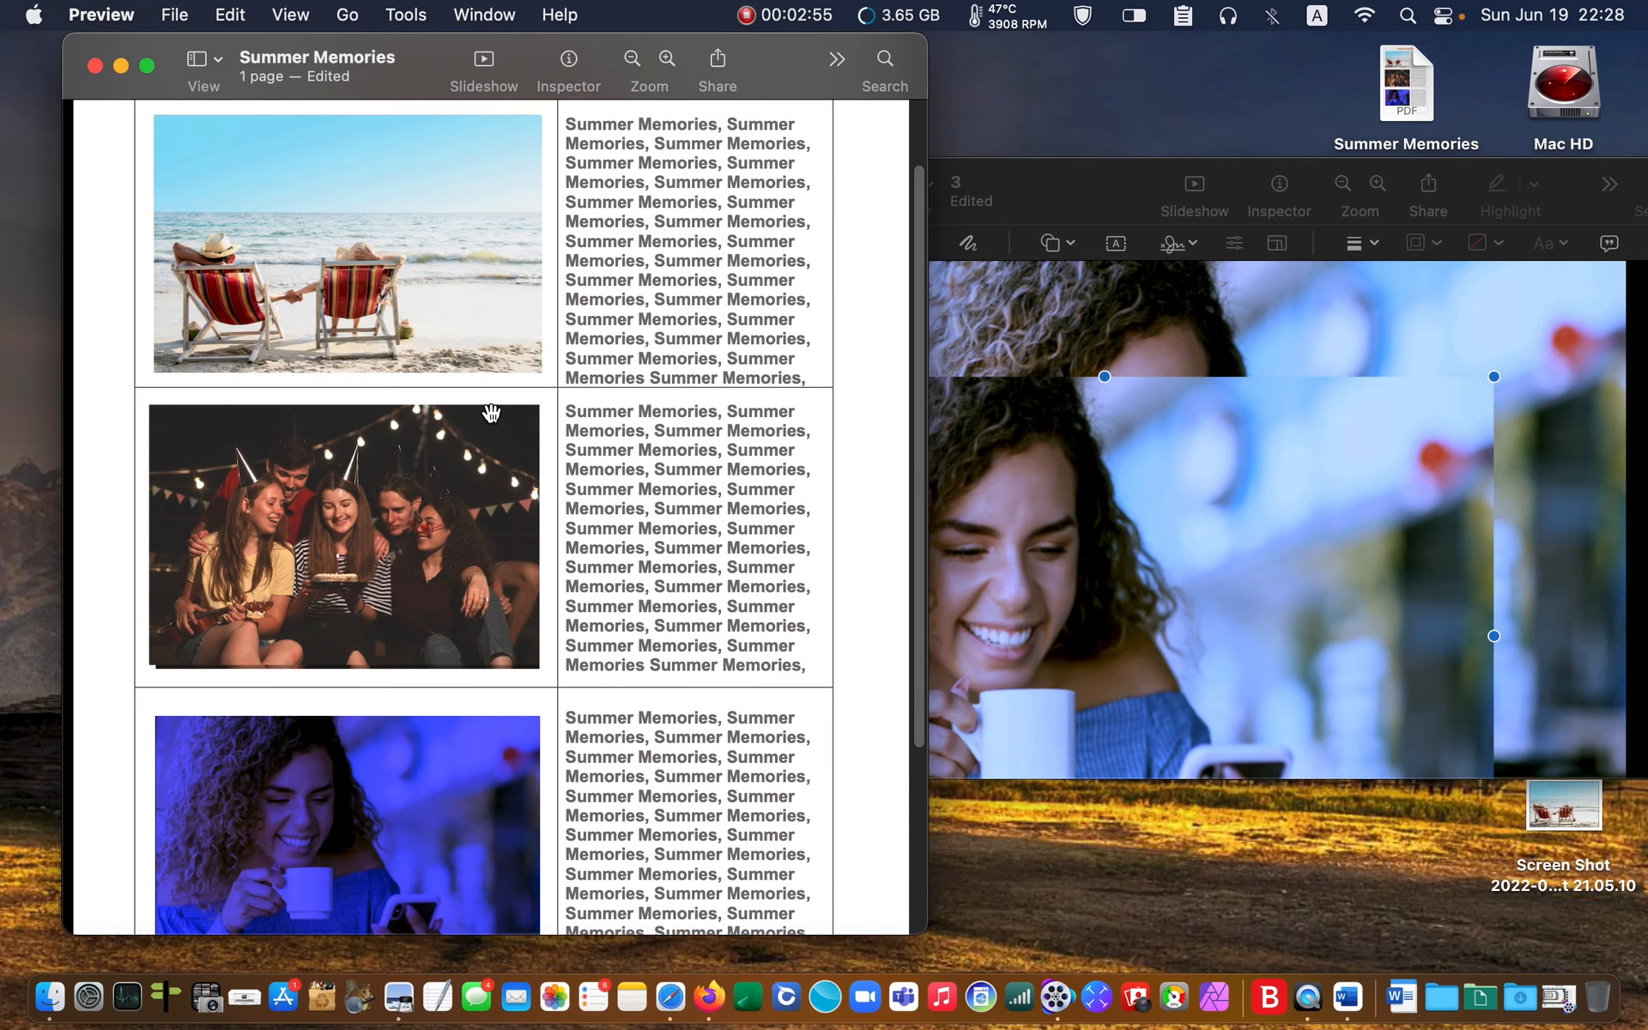
key(super+v)
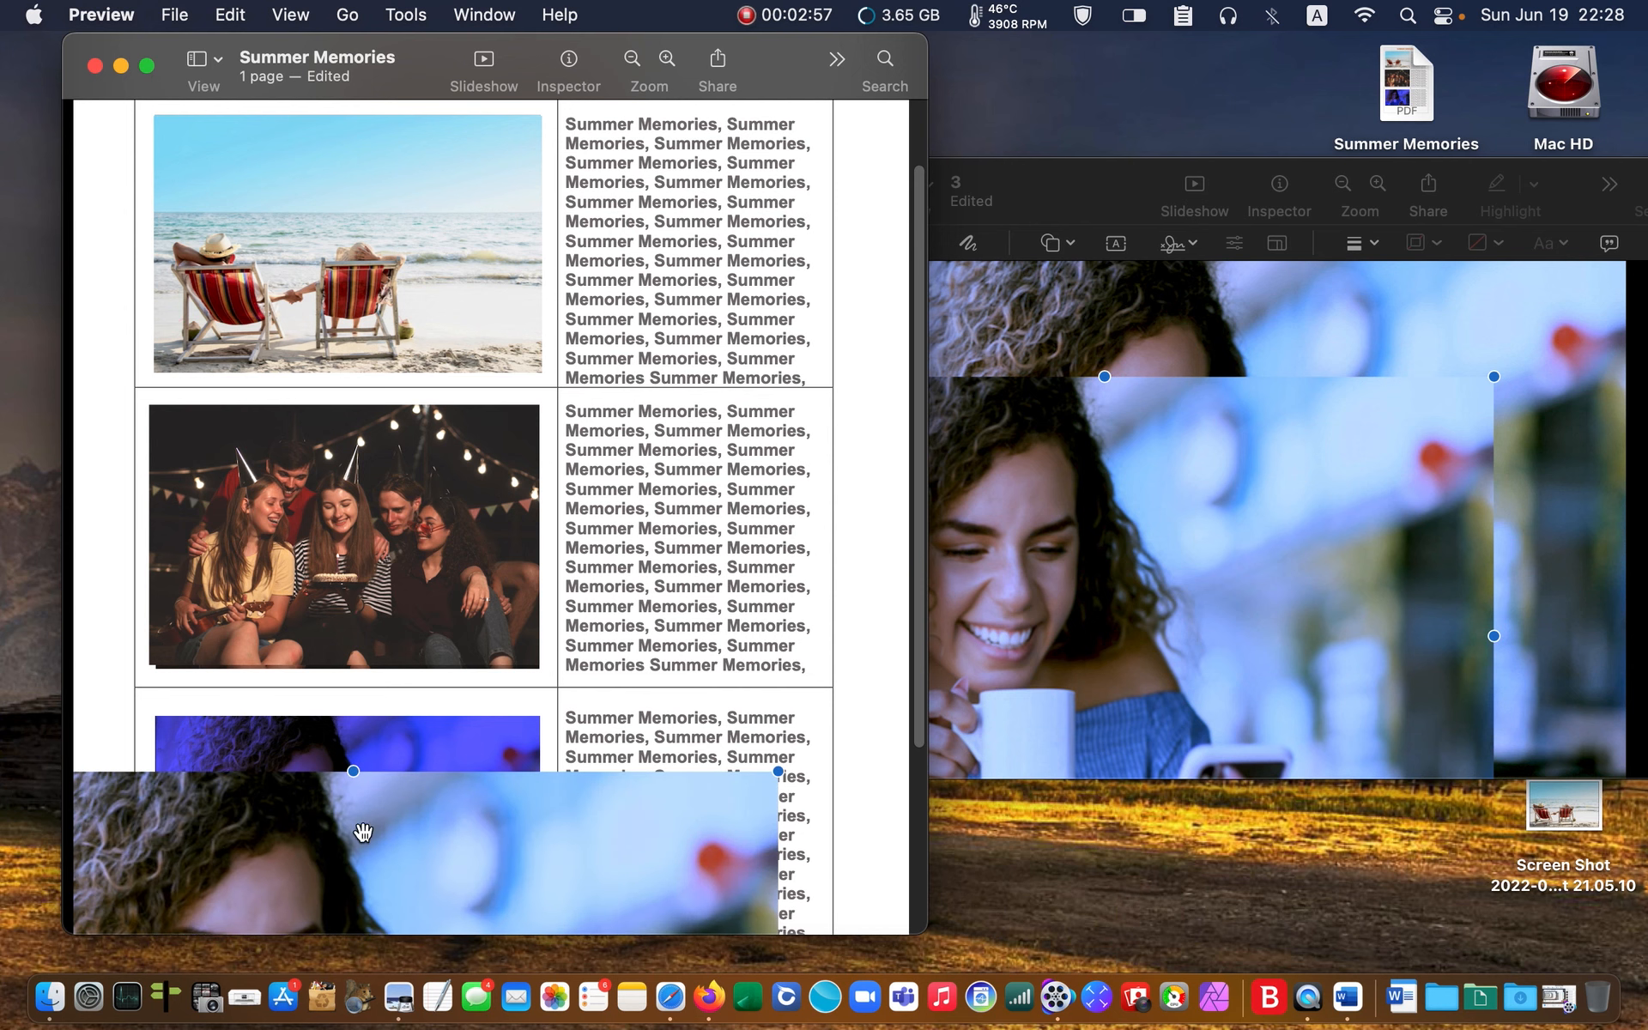
- Move and shrink the pasted image of the woman with the cup so it covers the blue-tinted photo in the PDF's third row
drag(526, 857, 602, 334)
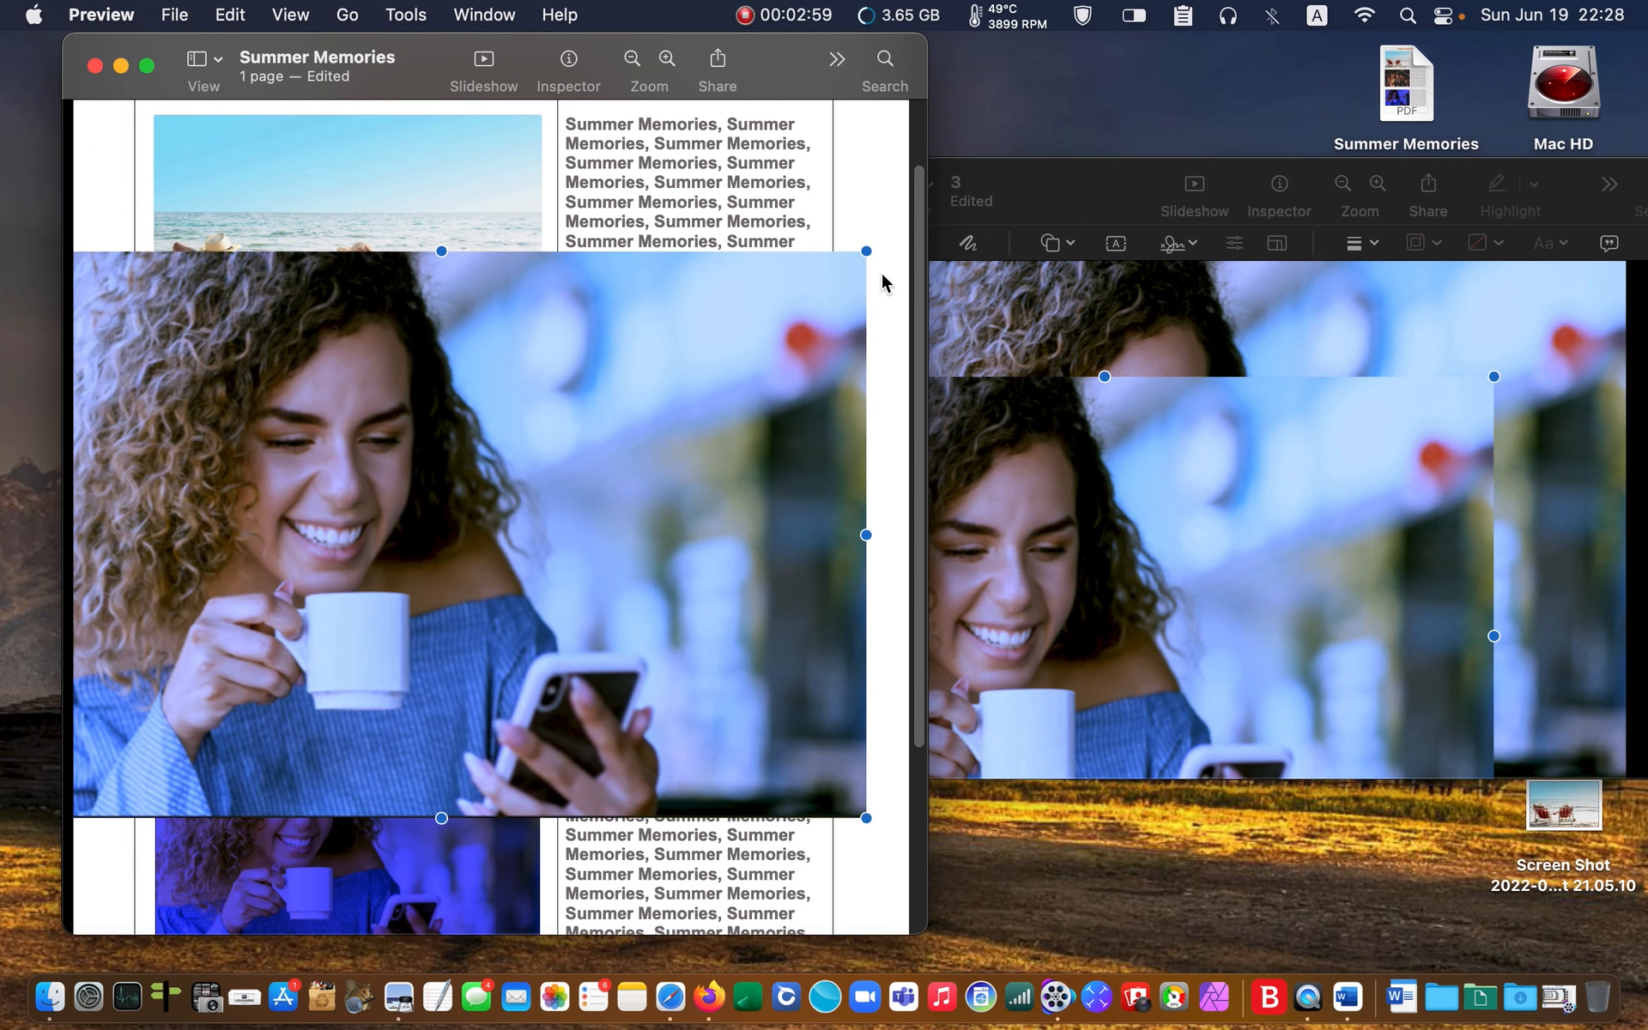
drag(866, 251, 539, 561)
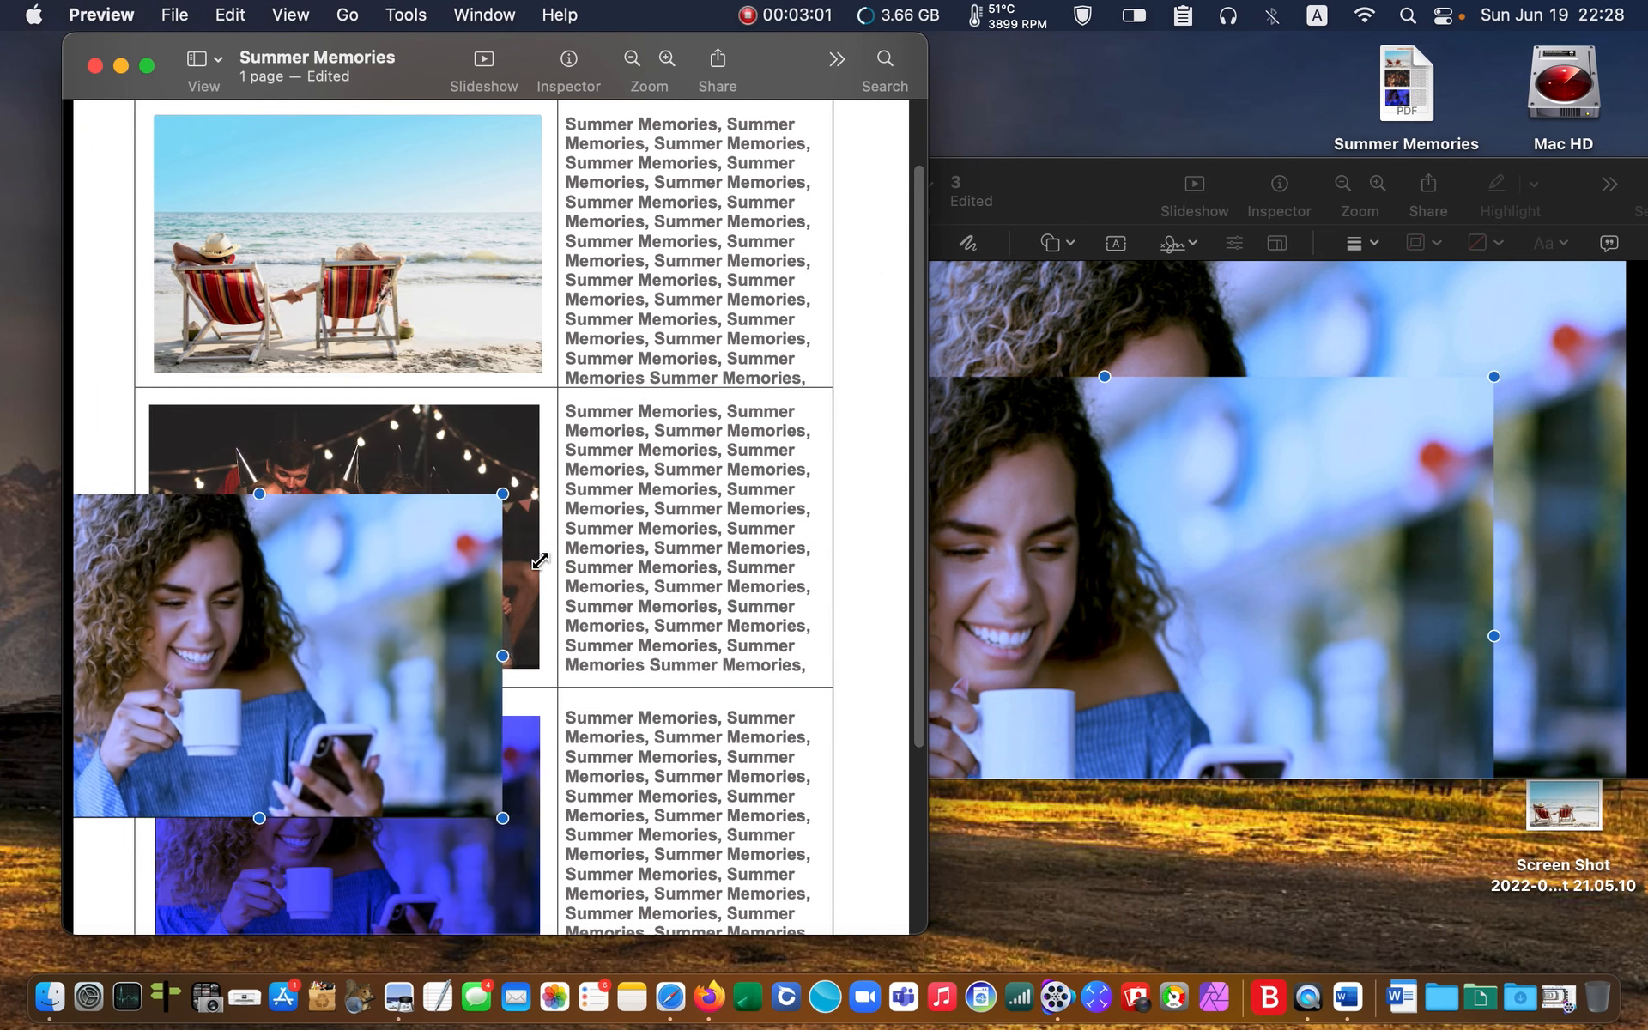
drag(783, 75, 901, 75)
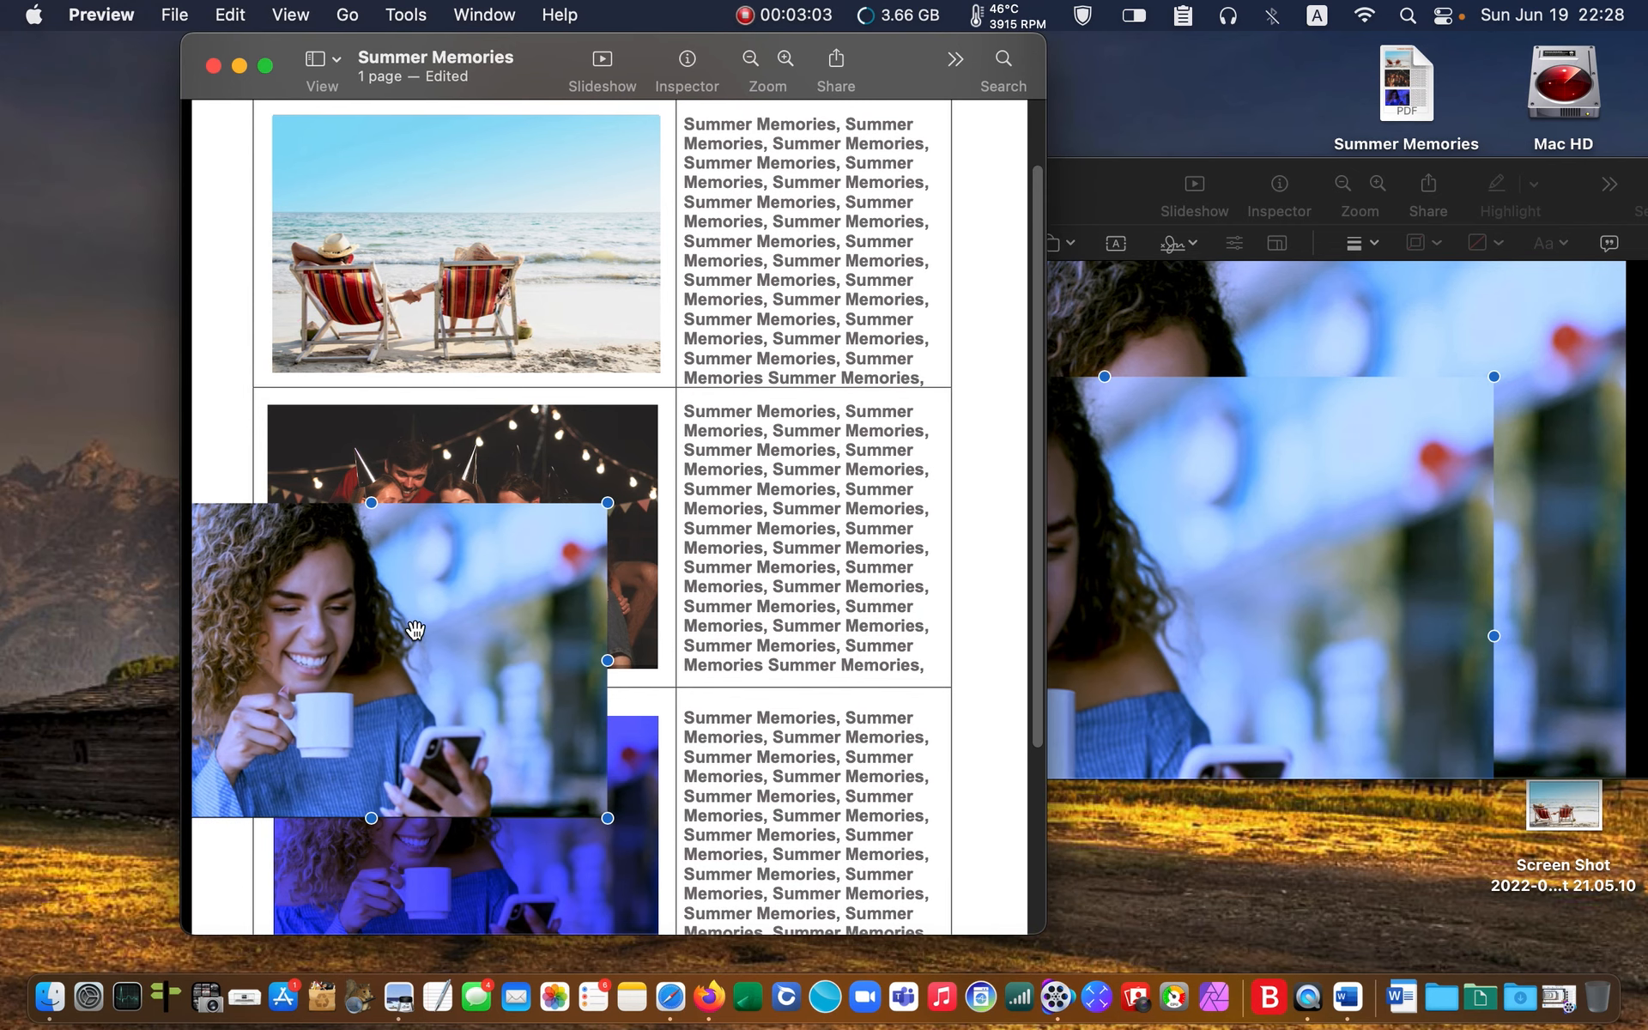
drag(415, 631, 631, 550)
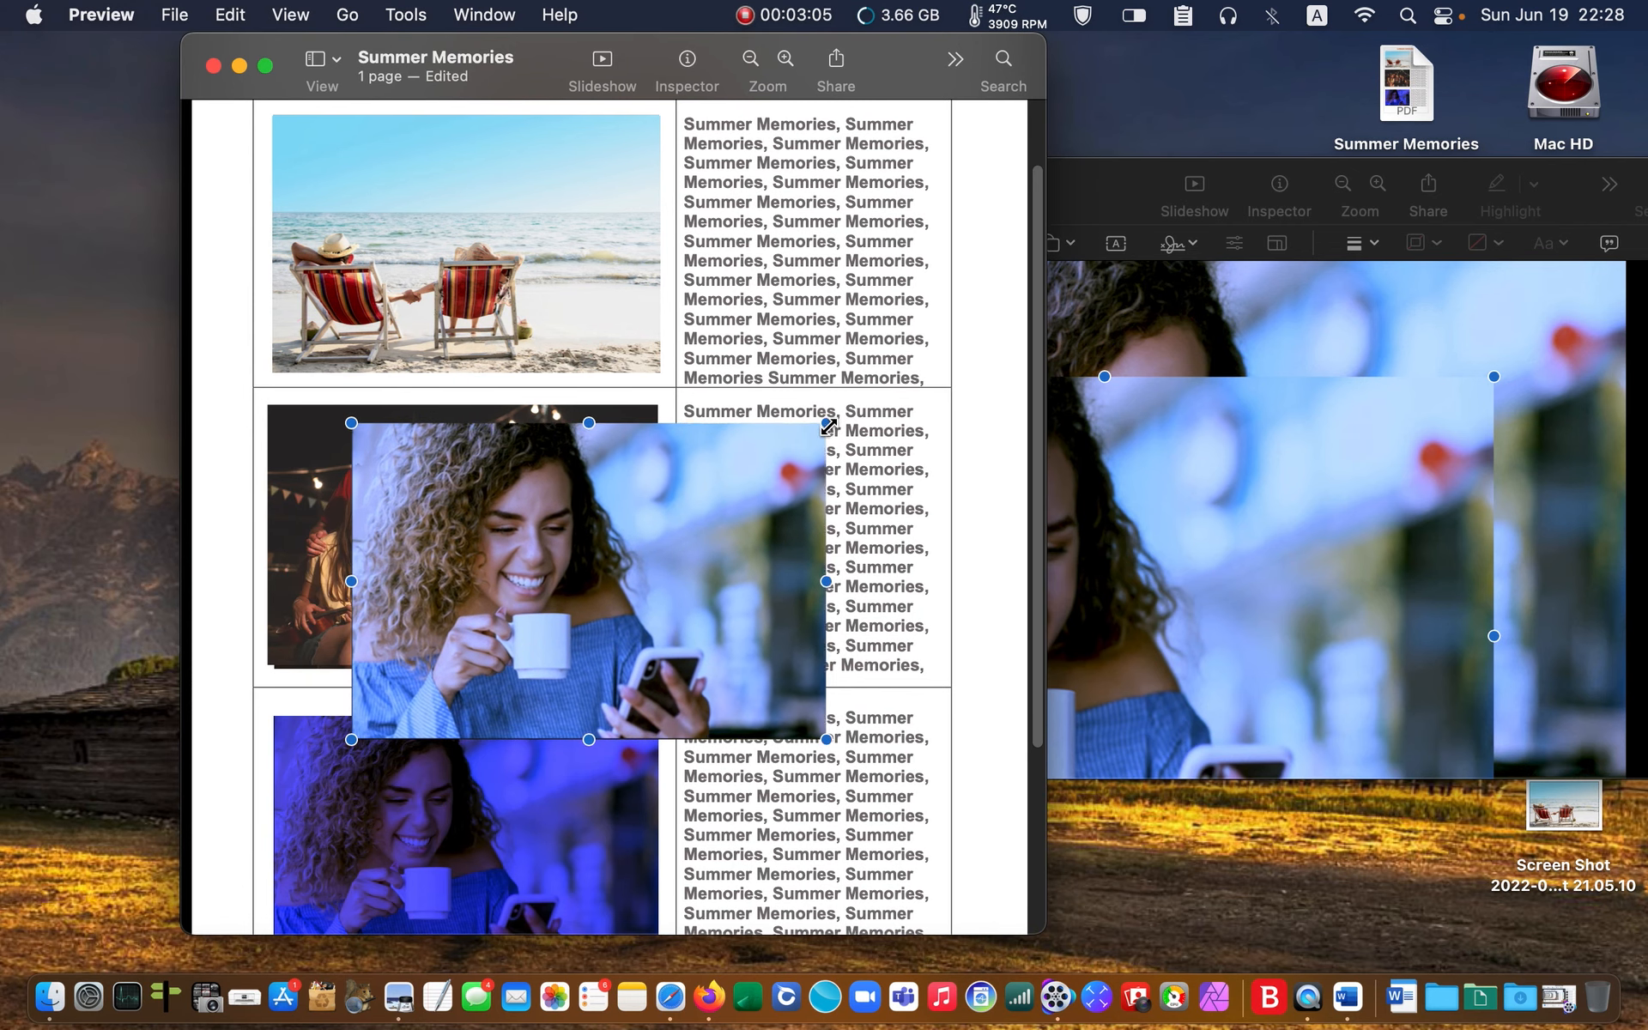
drag(829, 425, 791, 432)
drag(625, 559, 524, 764)
scroll(788, 559, down, 1)
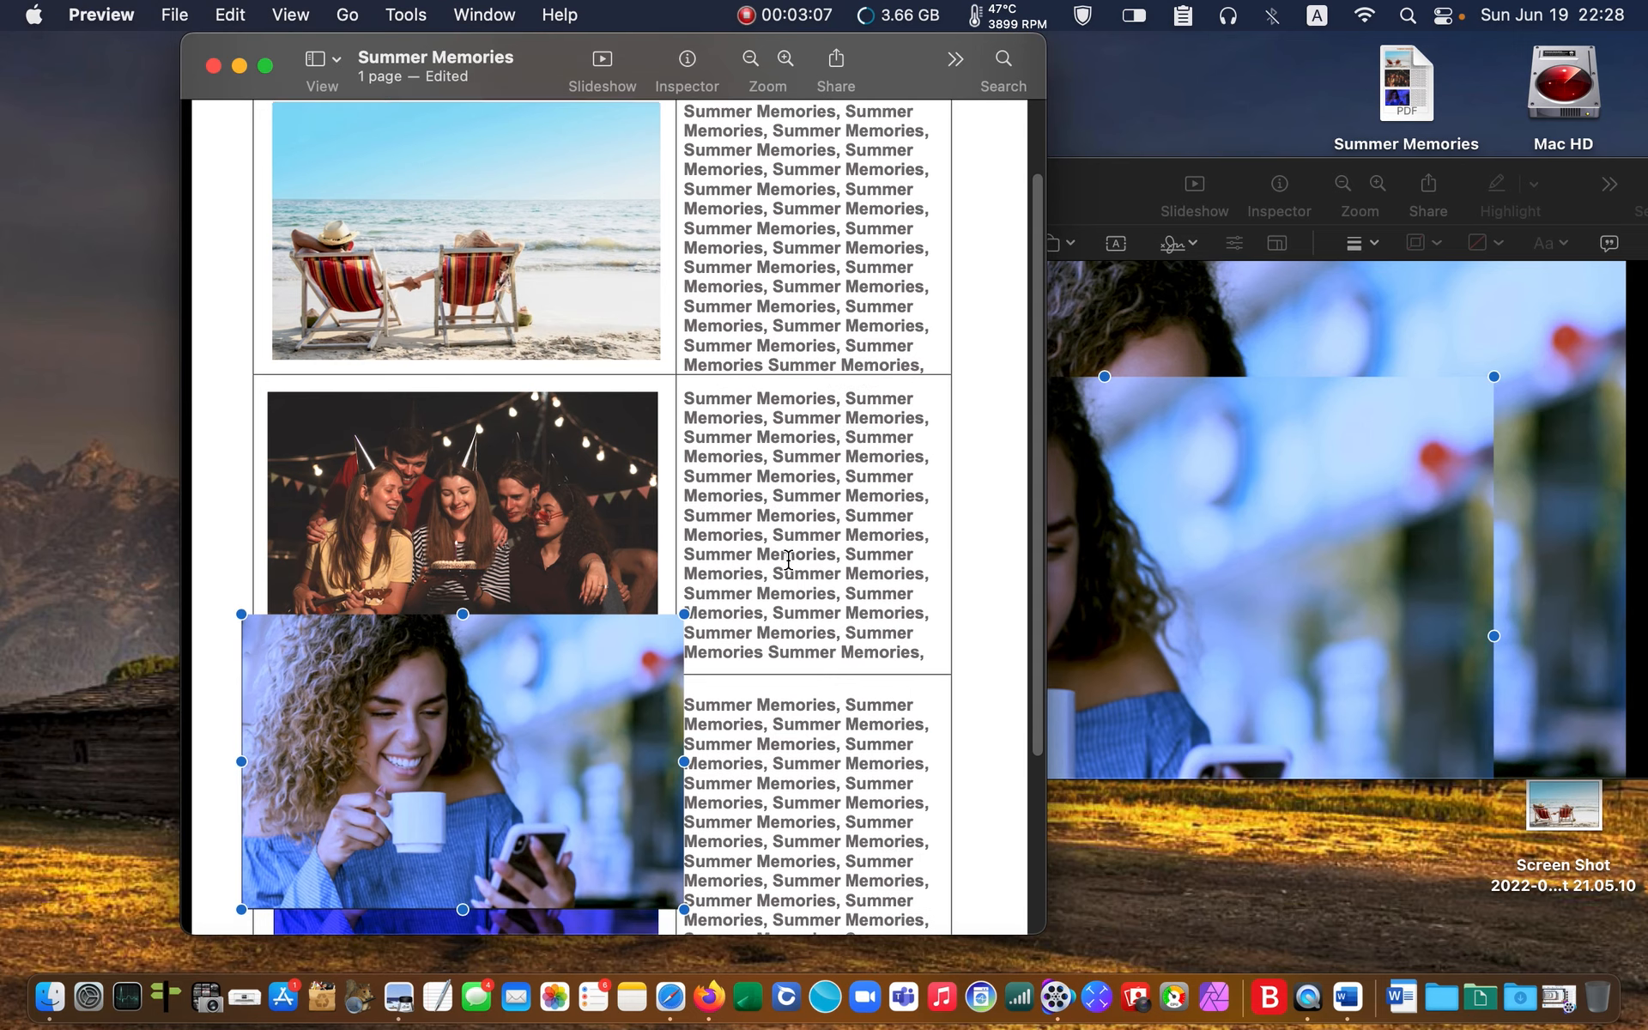
scroll(788, 560, down, 5)
drag(442, 626, 443, 683)
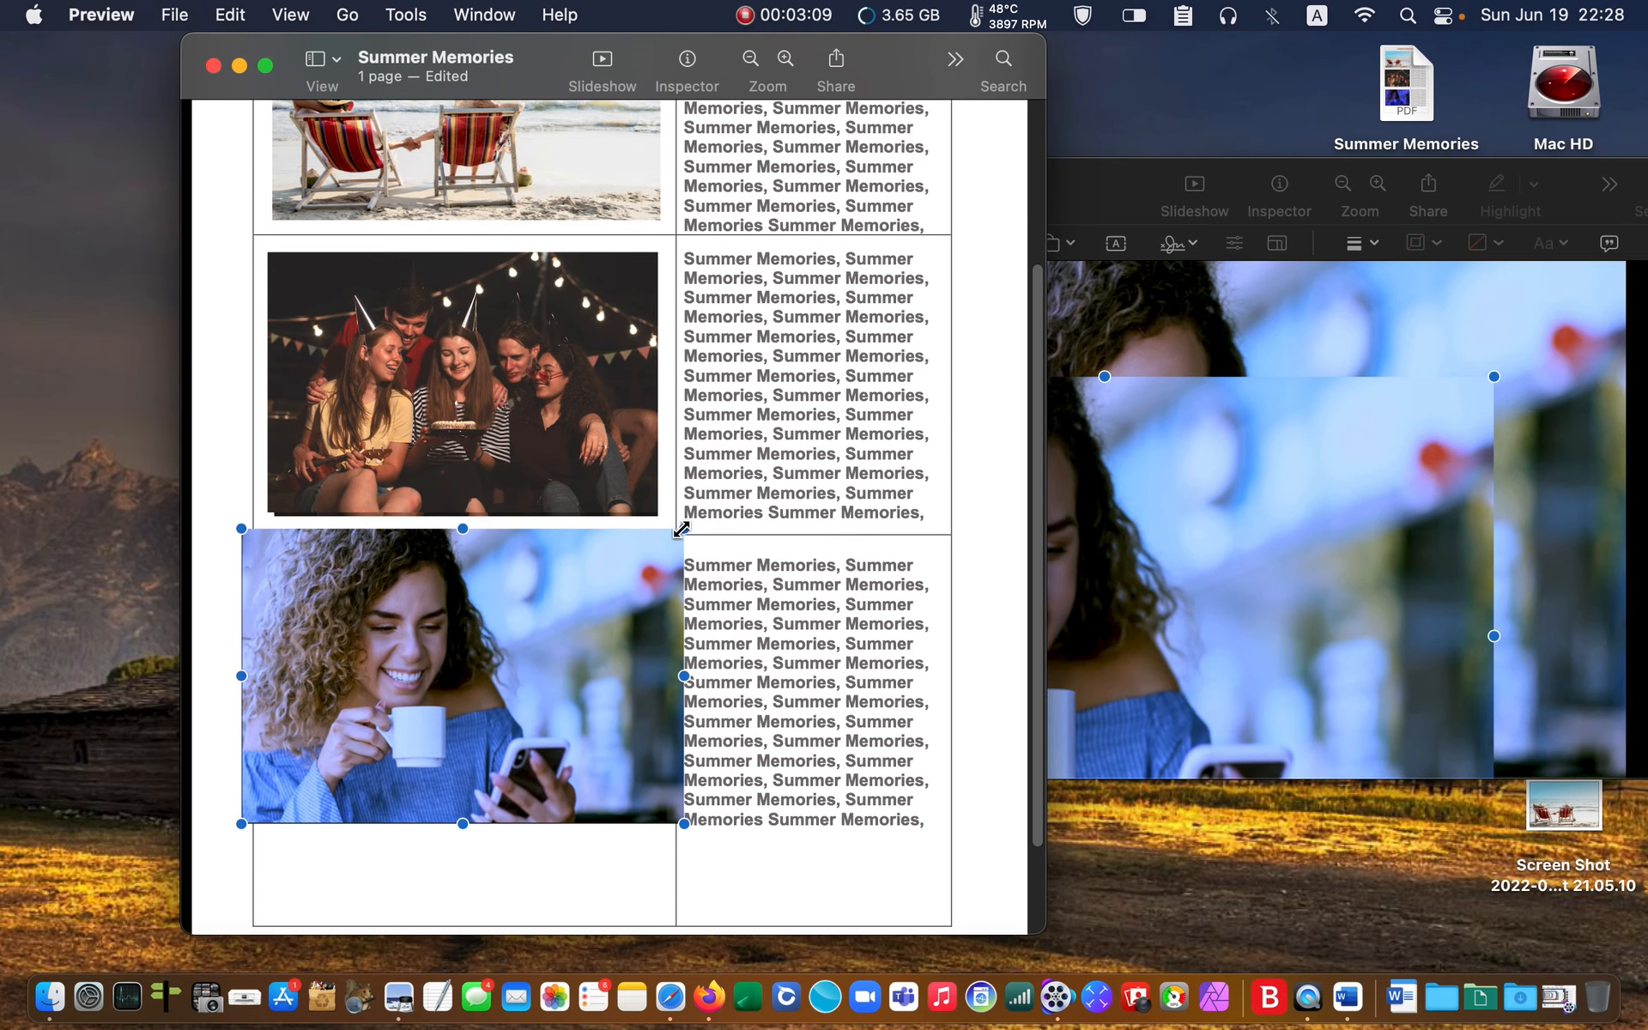
drag(681, 529, 657, 563)
drag(513, 652, 543, 651)
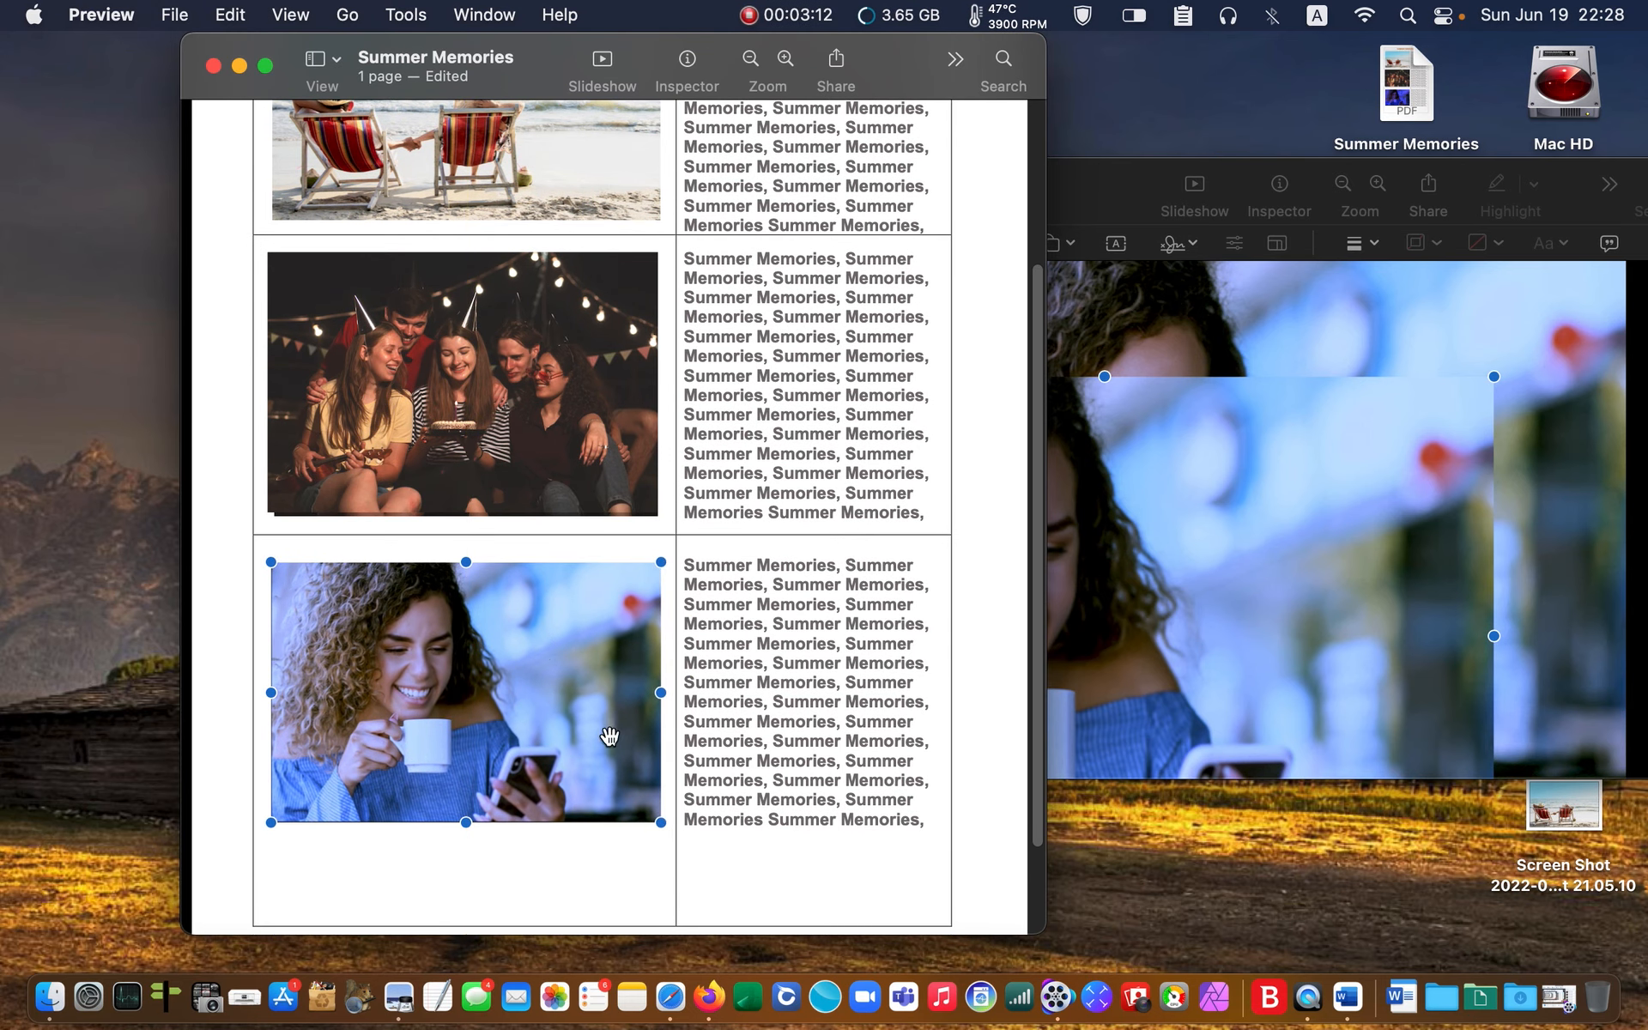
click(485, 859)
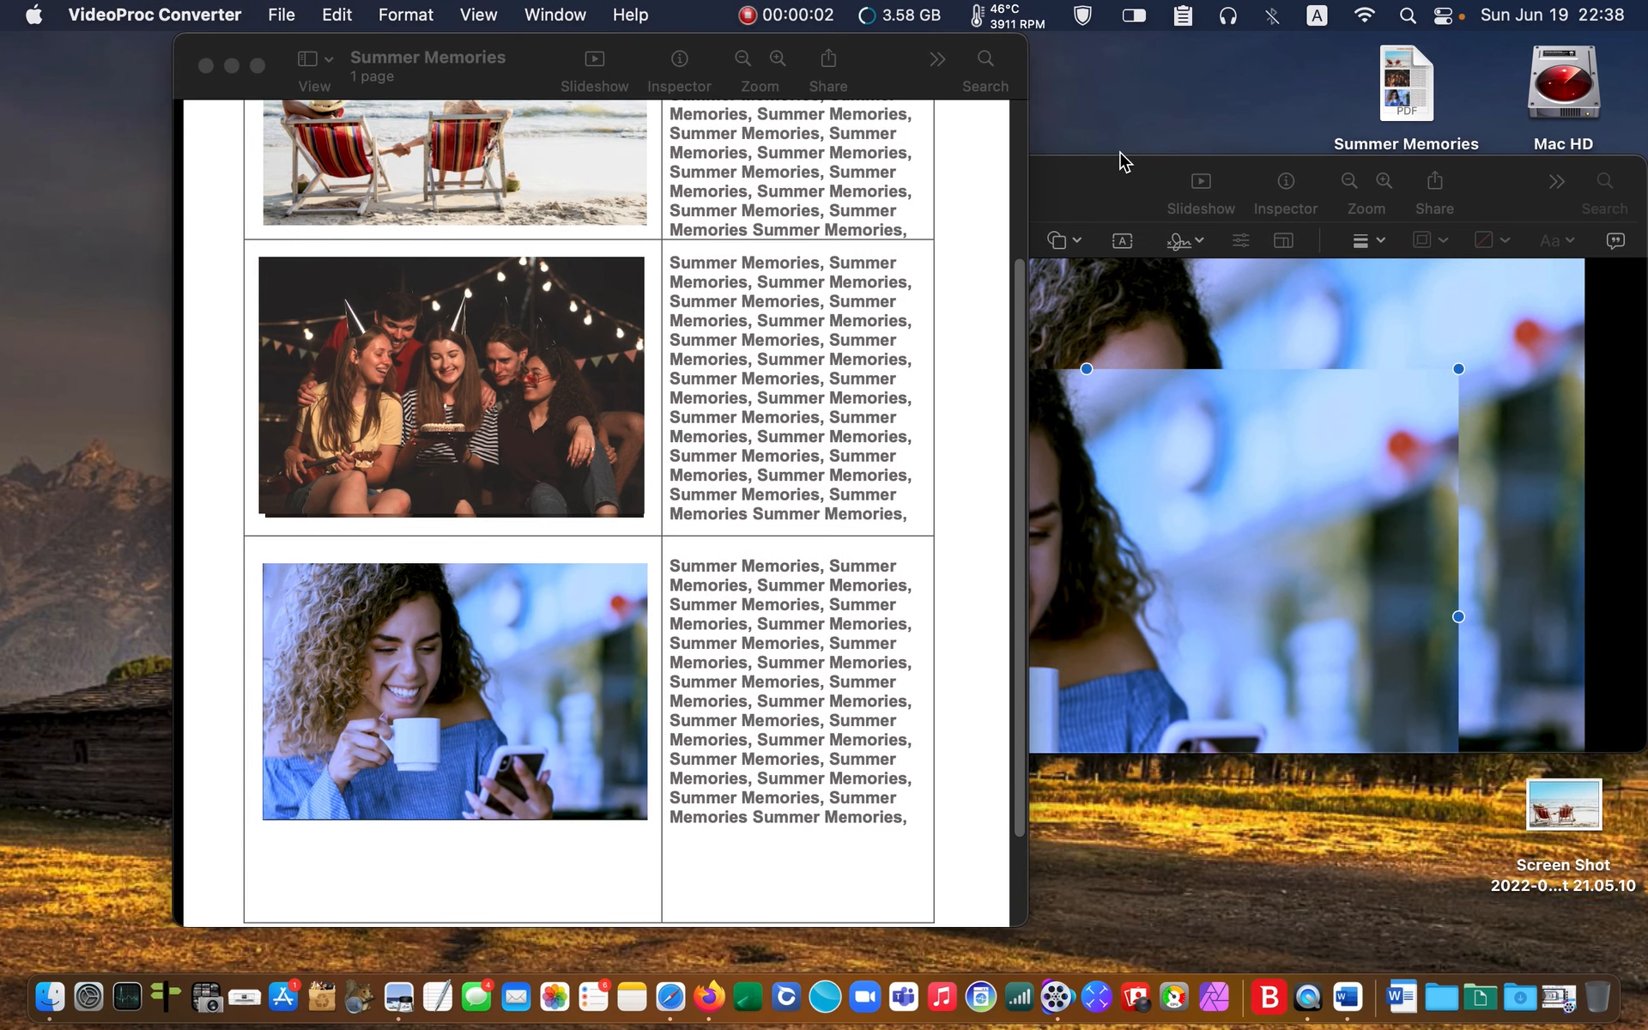
- Delete the pasted duplicate lying on top of image 3 in its own window
click(1114, 164)
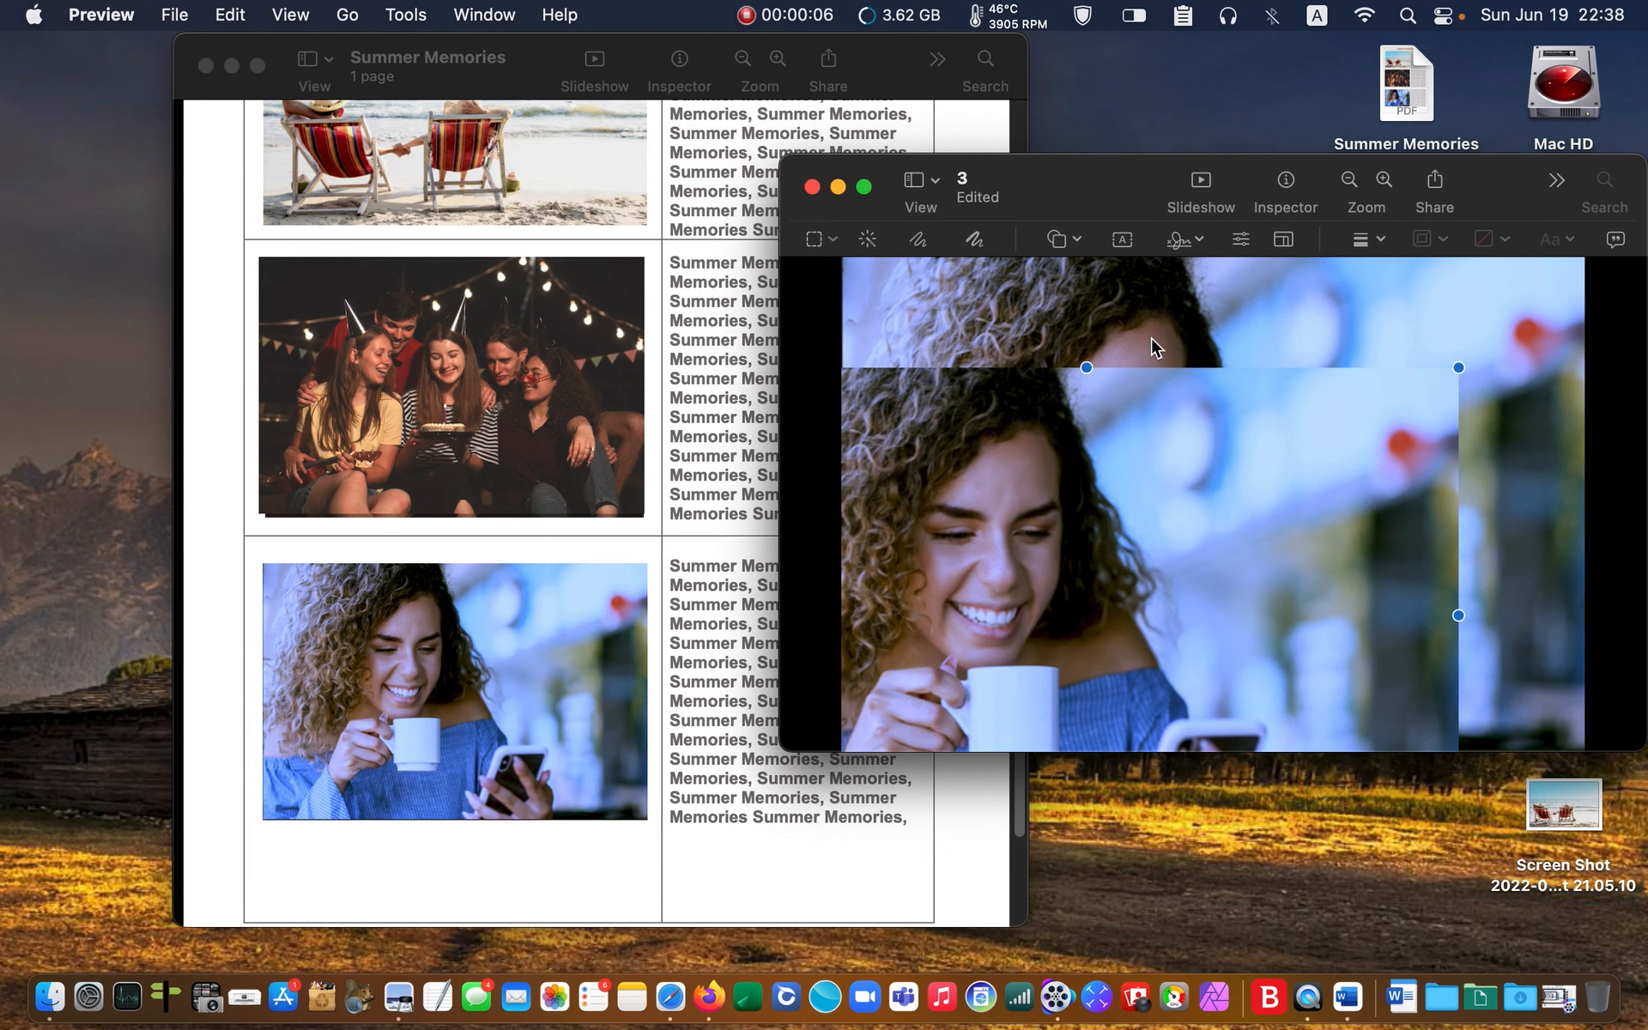
key(Delete)
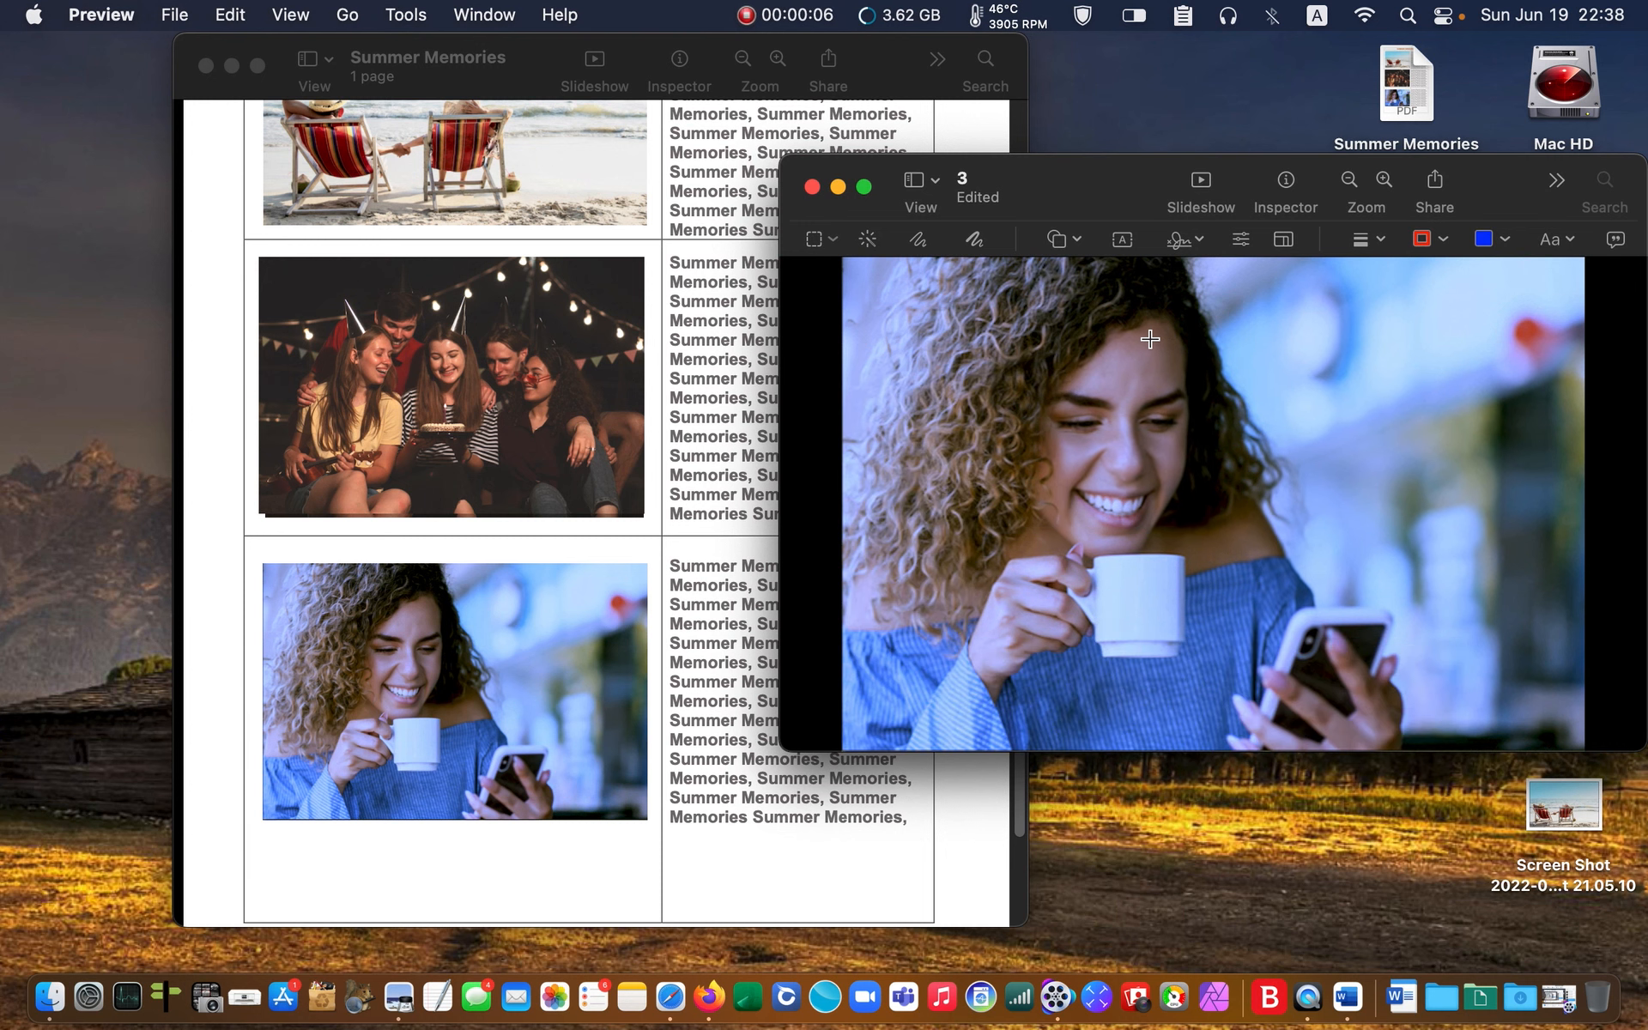
- Close the window of image 3, and reposition and enlarge the Summer Memories window to review all three corrected photos
click(813, 187)
drag(858, 41, 699, 39)
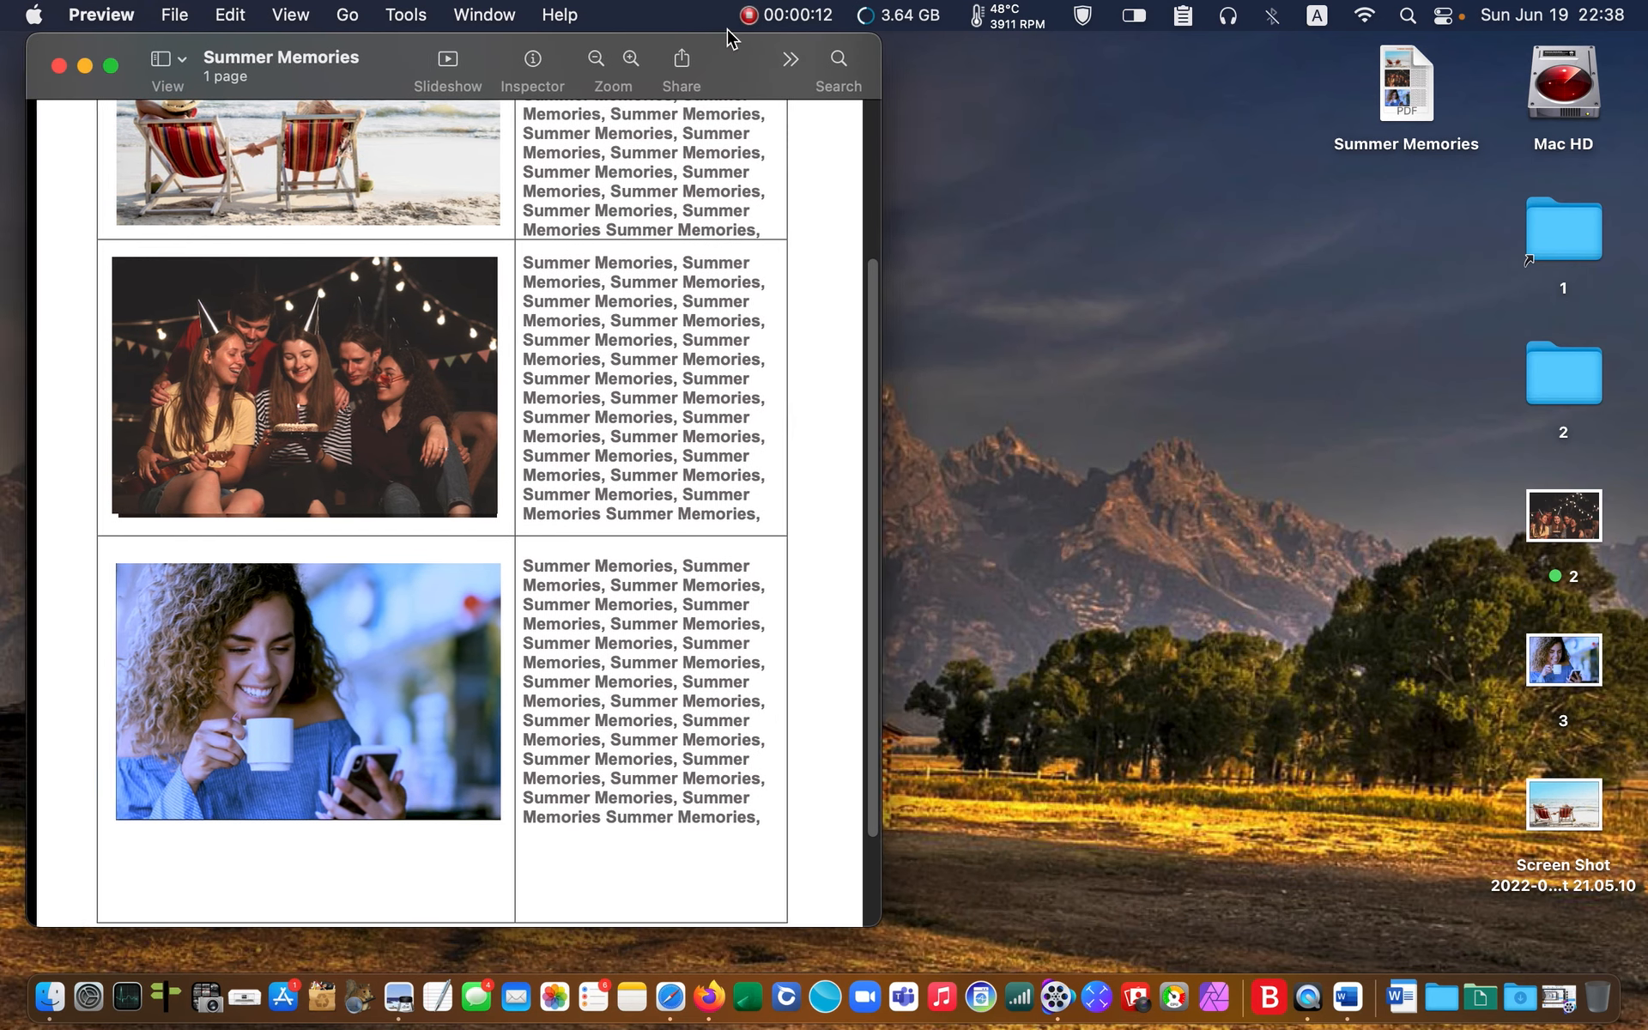
scroll(850, 601, down, 2)
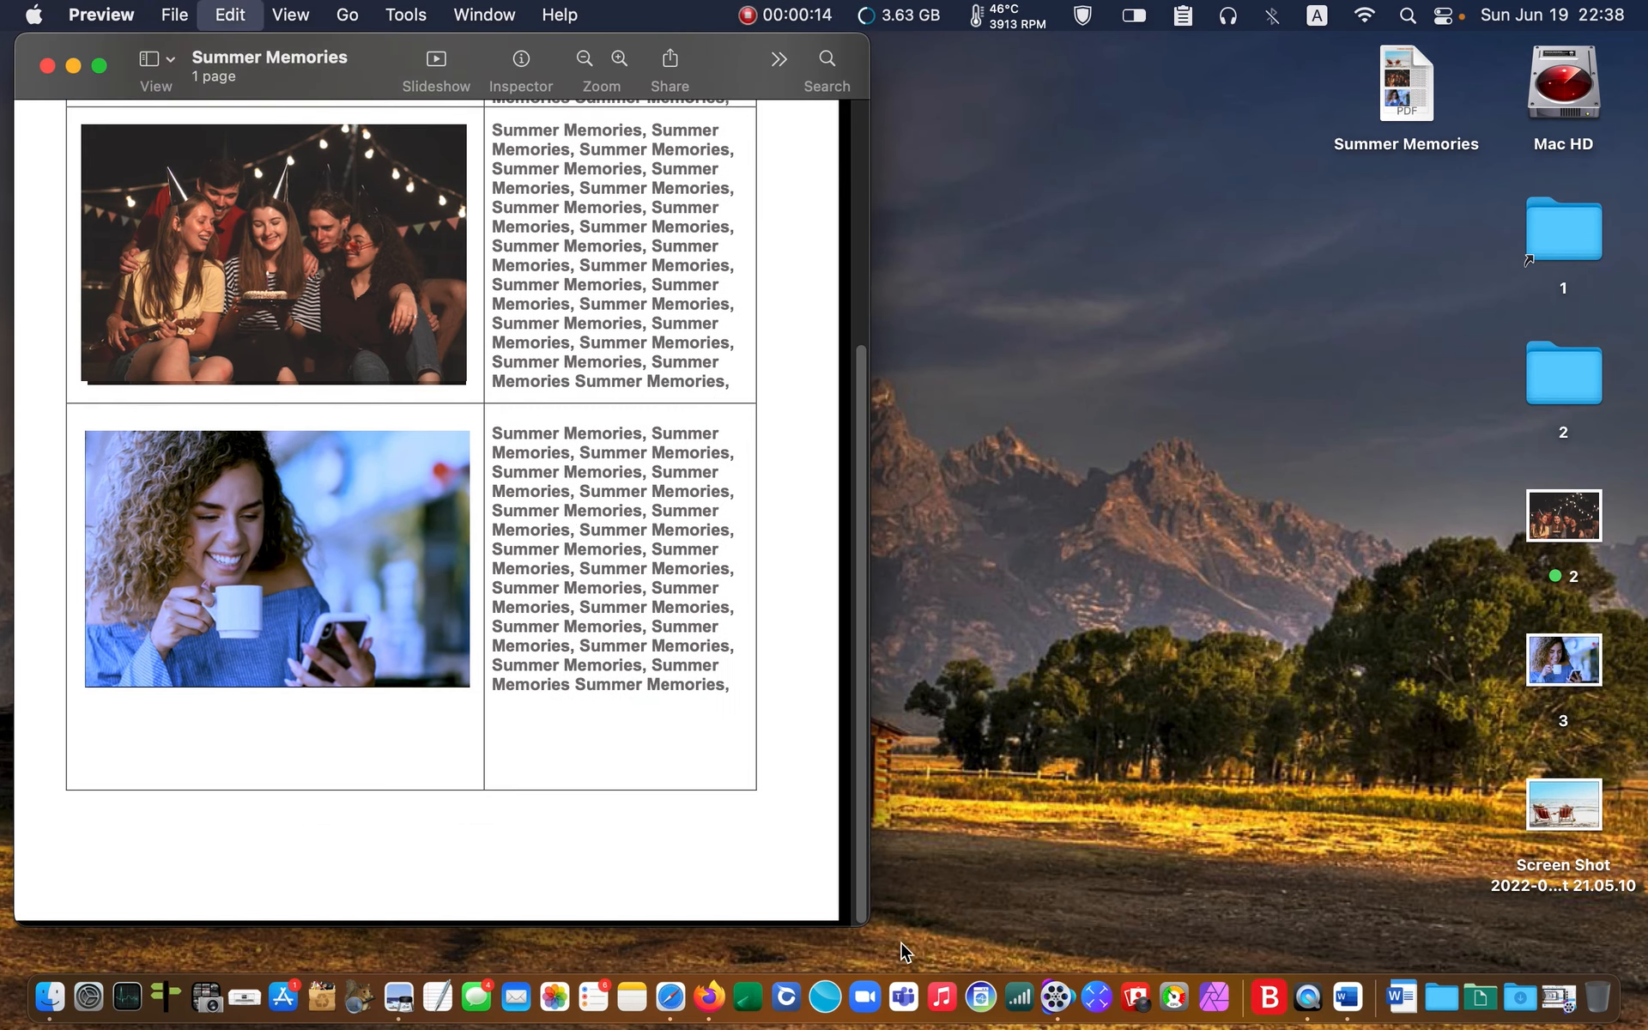
scroll(730, 738, up, 10)
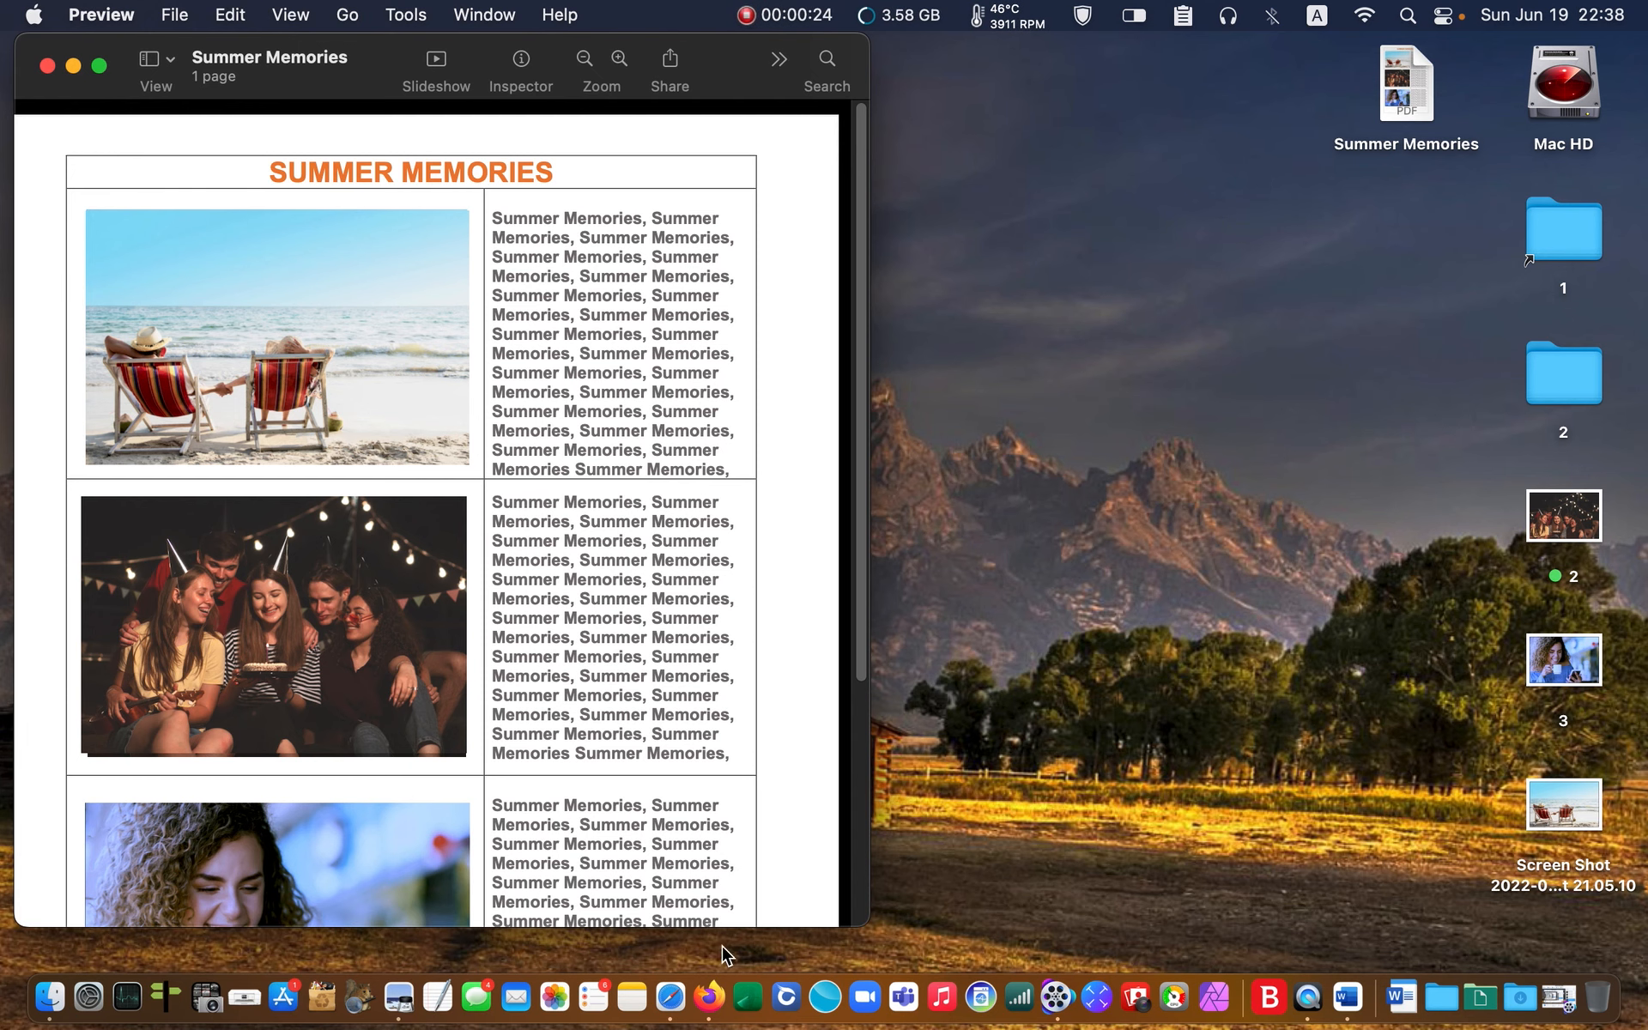
drag(866, 924, 1006, 958)
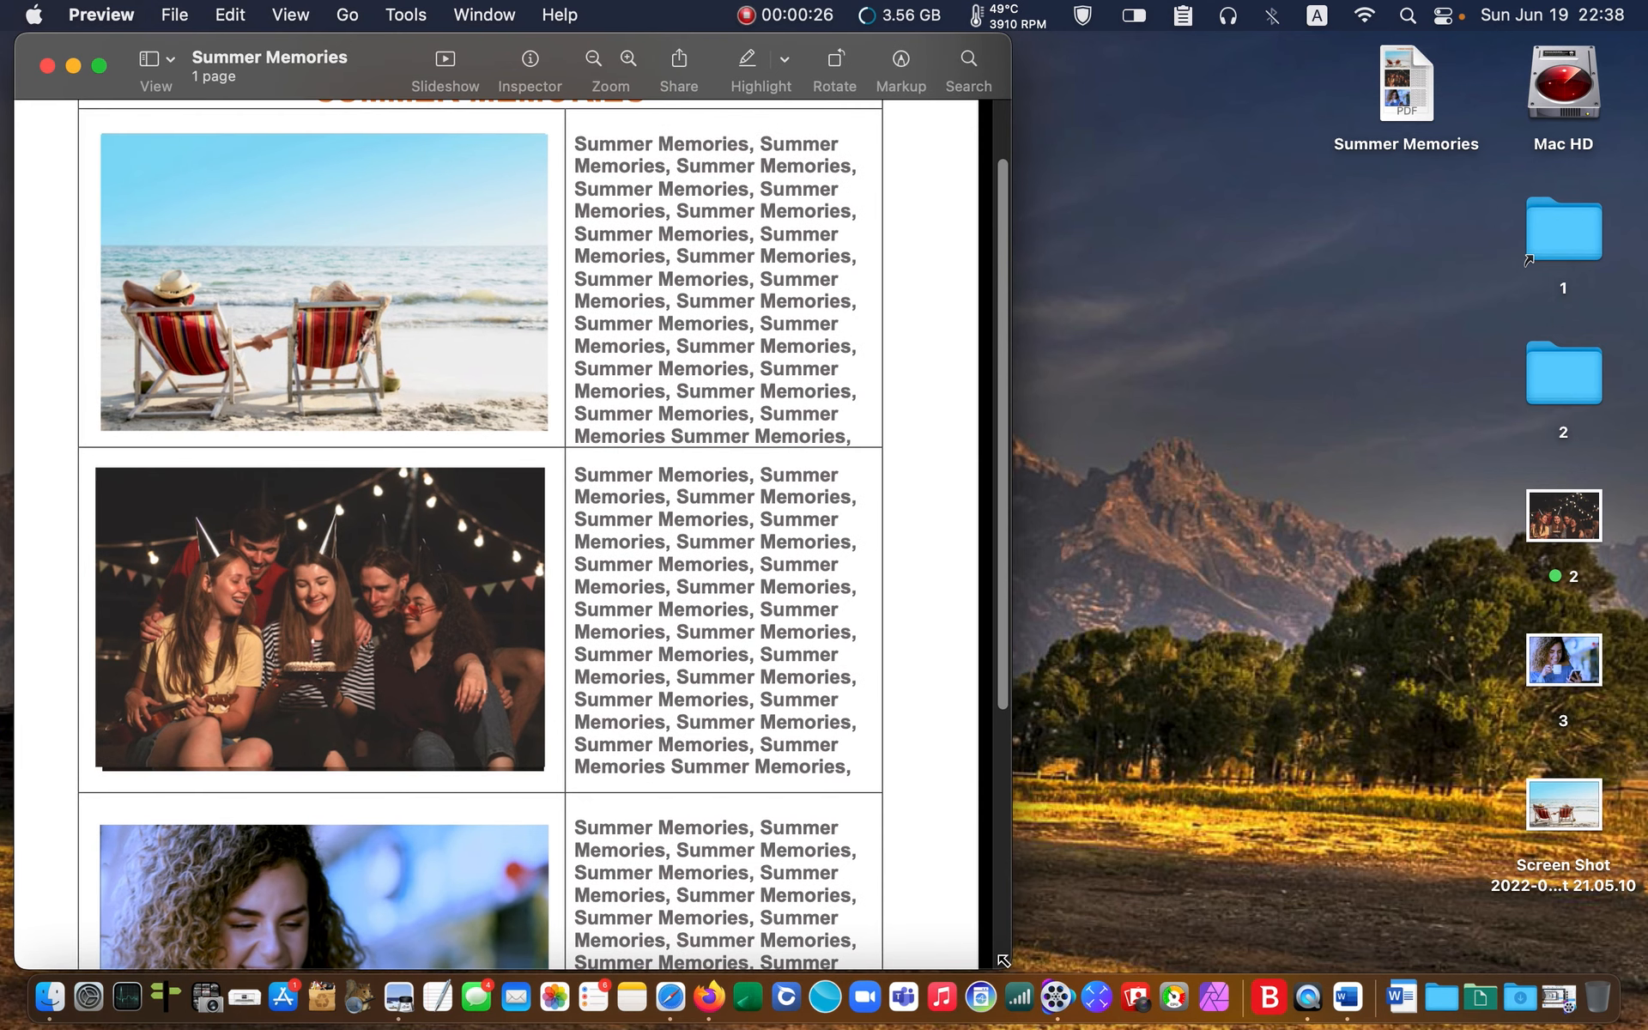
- Add a text box to the Summer Memories PDF and place it over the sea in the beach photo
click(901, 62)
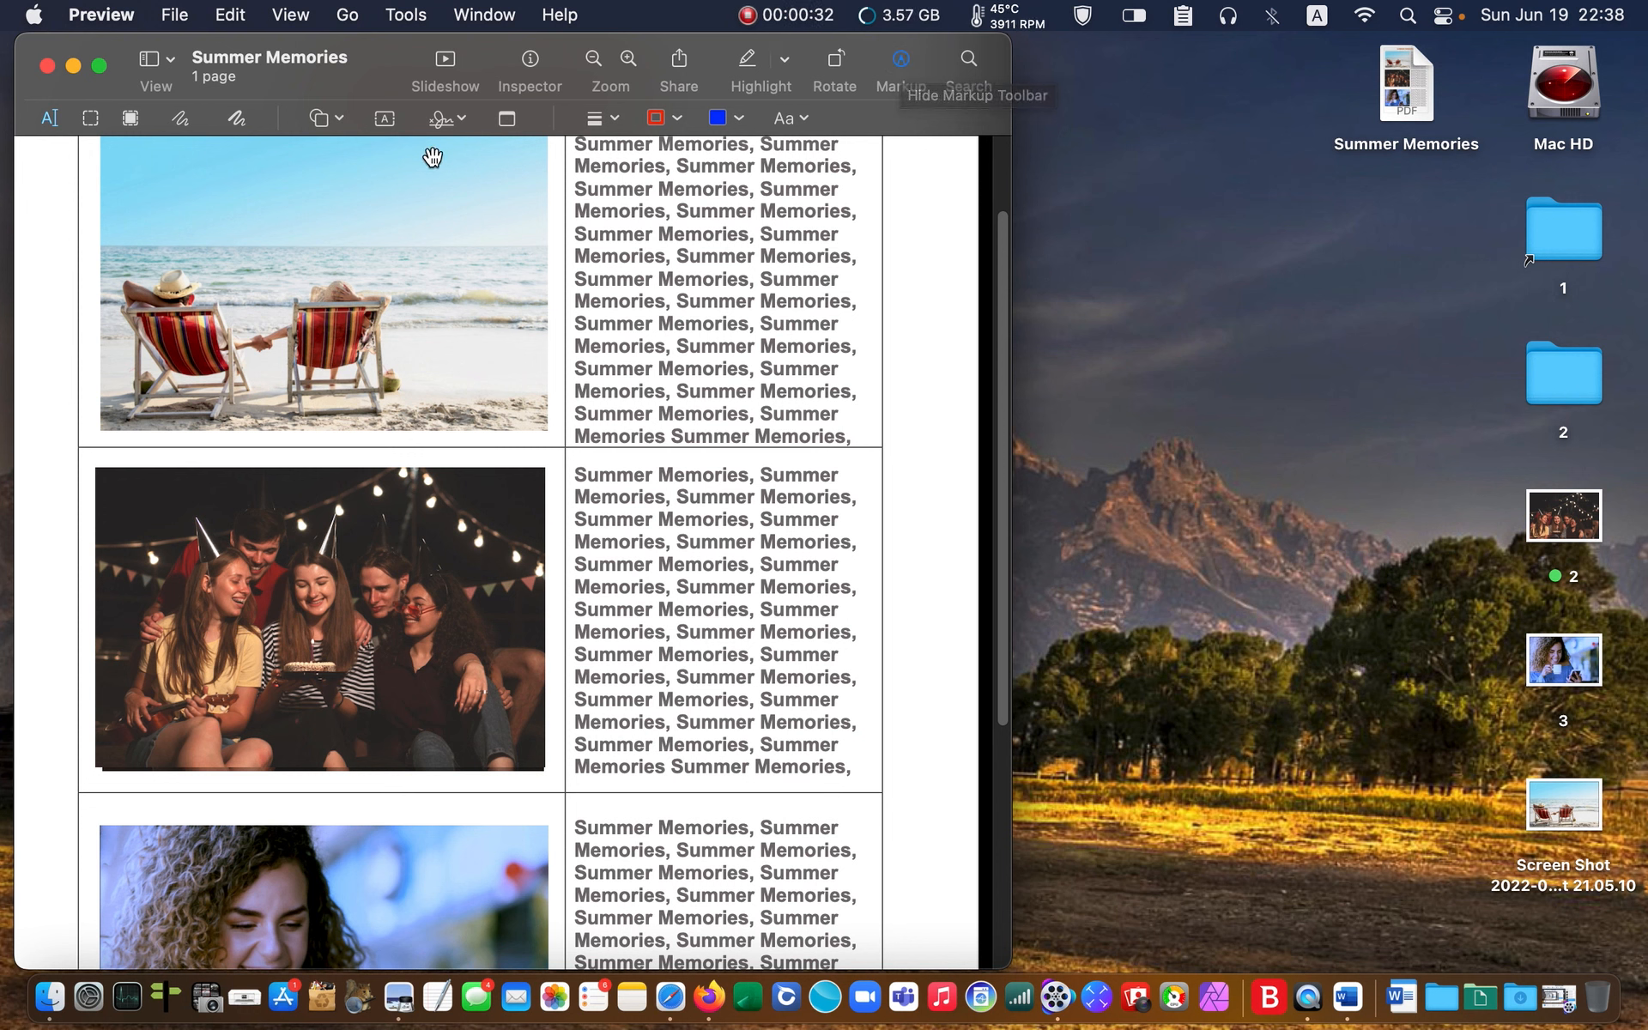
click(386, 119)
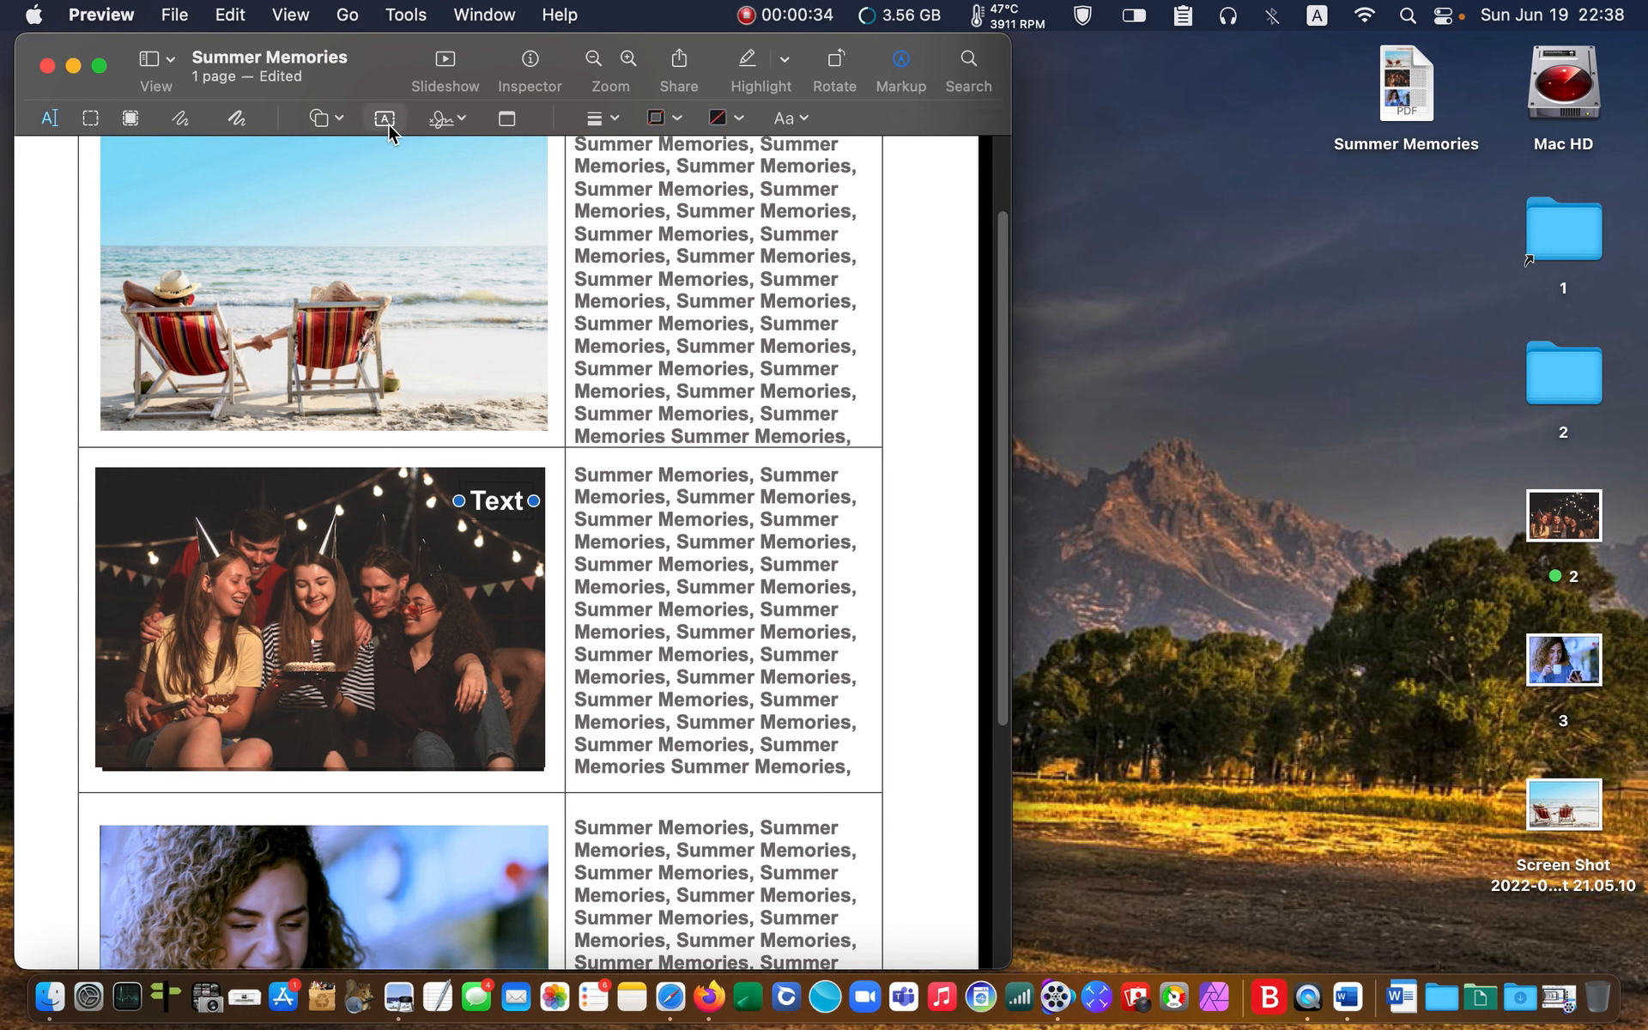
click(499, 507)
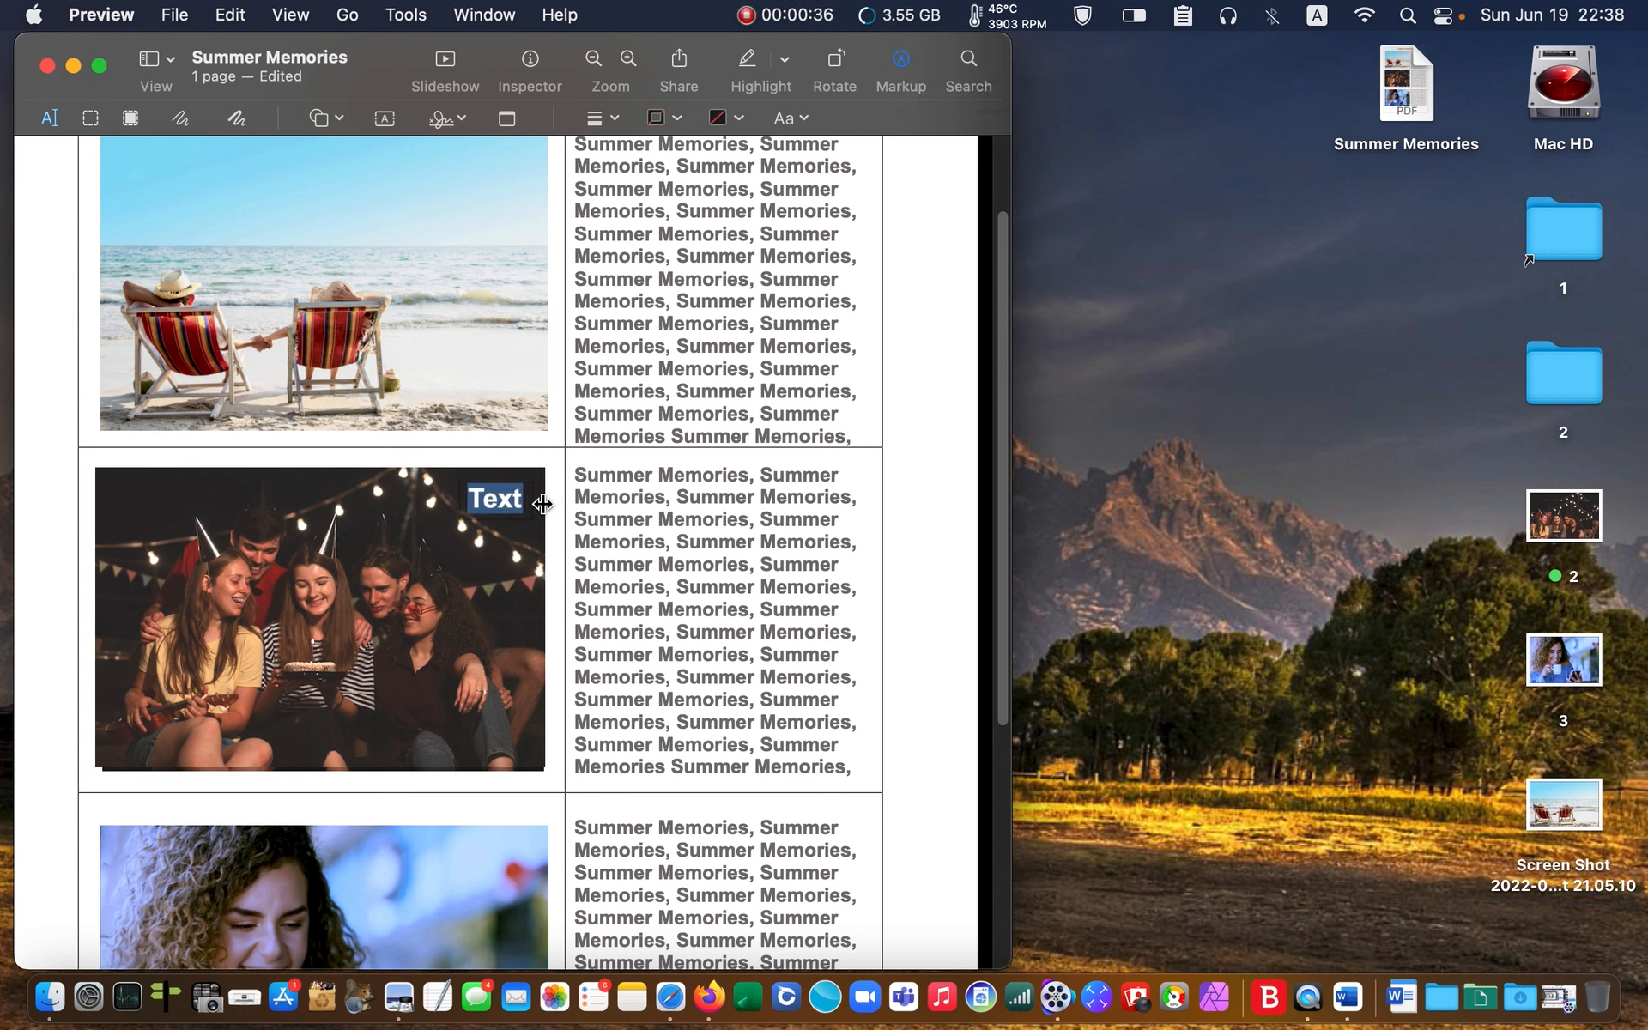
drag(515, 538, 447, 276)
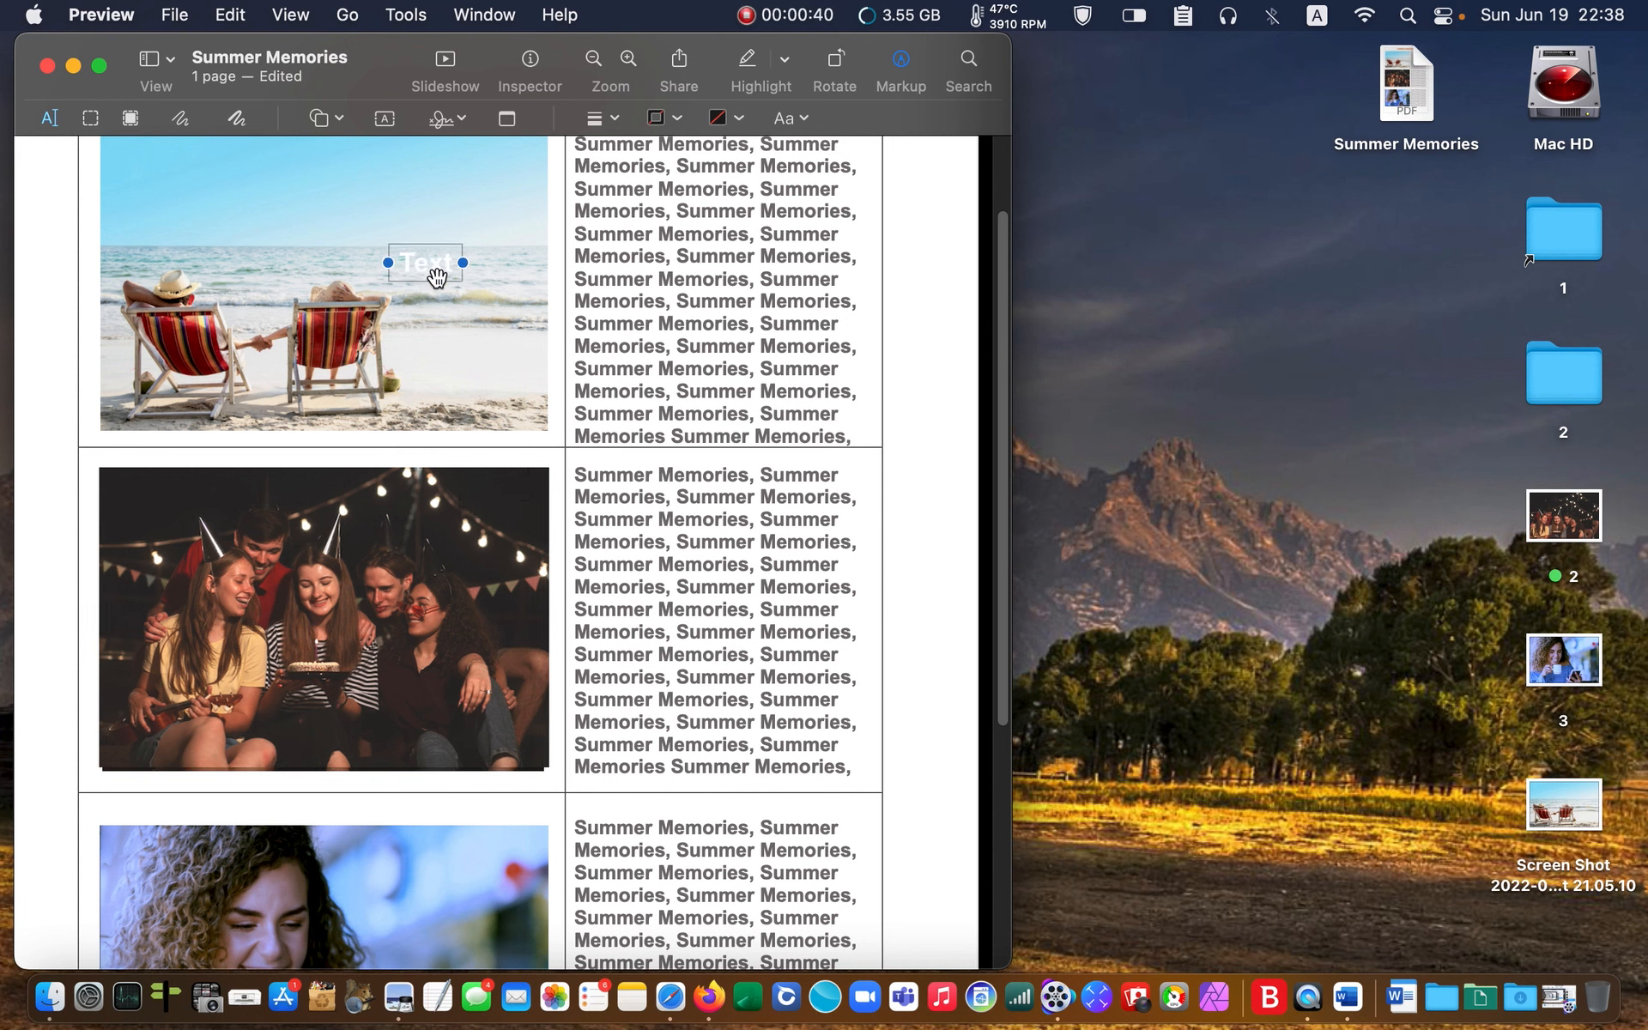
- Replace the placeholder in the beach photo's text box with "Summer Holidays"
double_click(431, 262)
click(415, 262)
double_click(415, 262)
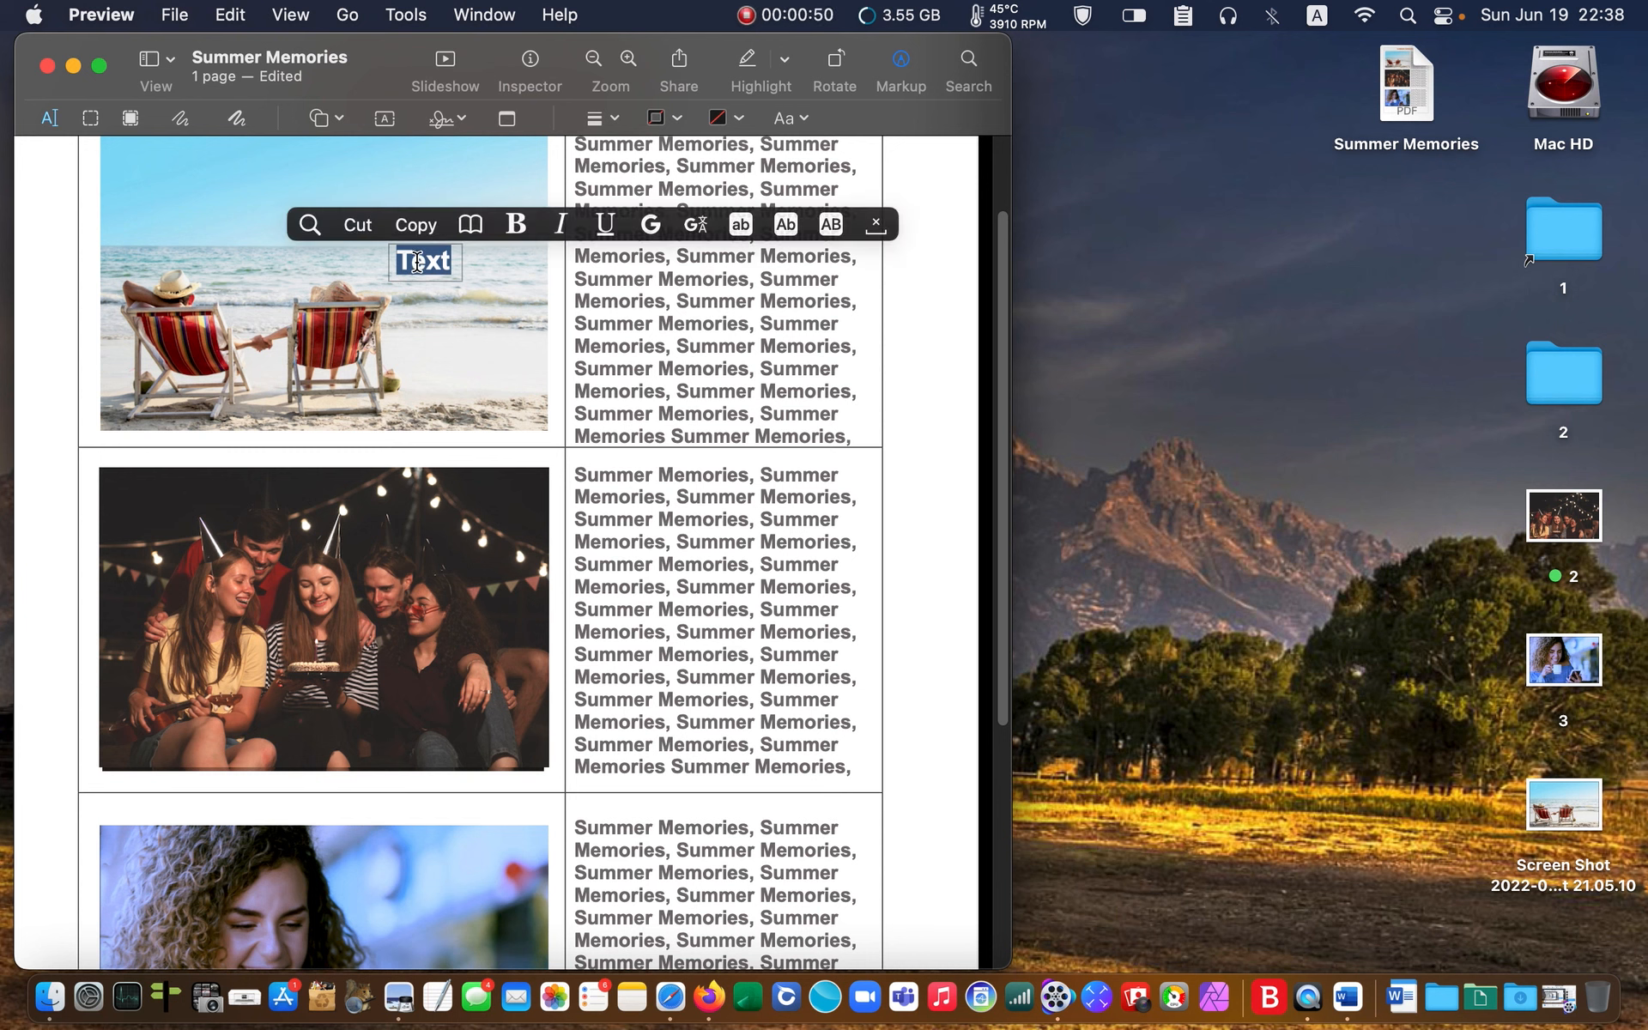
text(Sum)
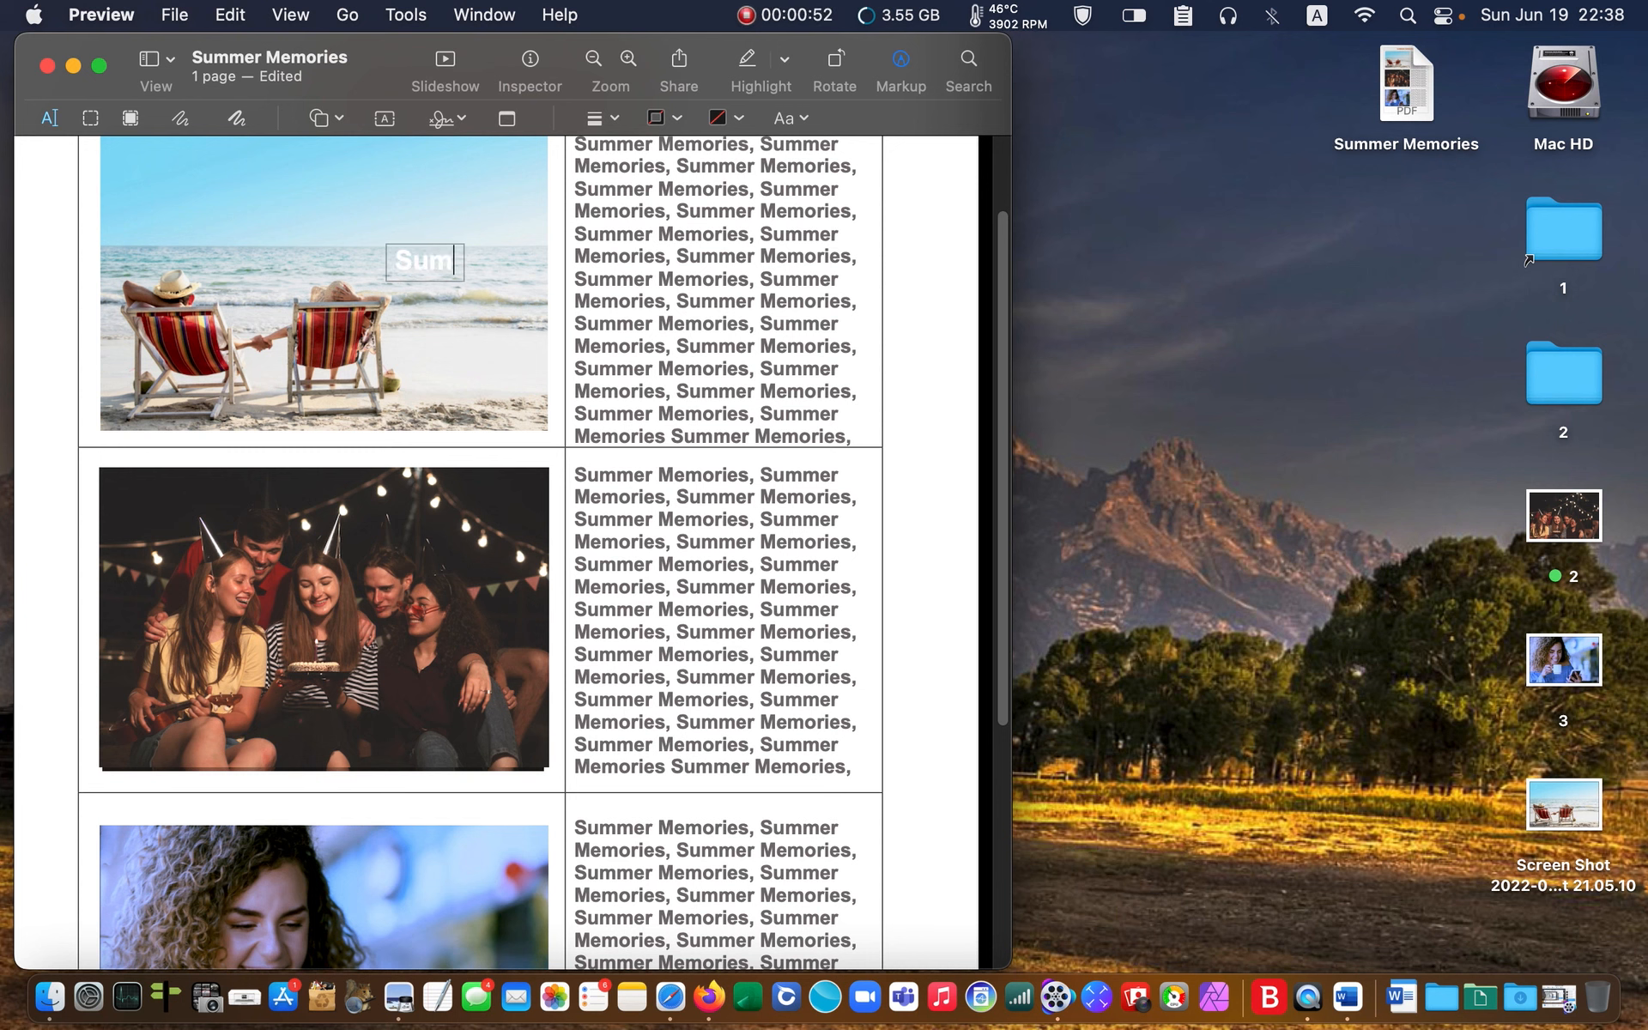
text(mer)
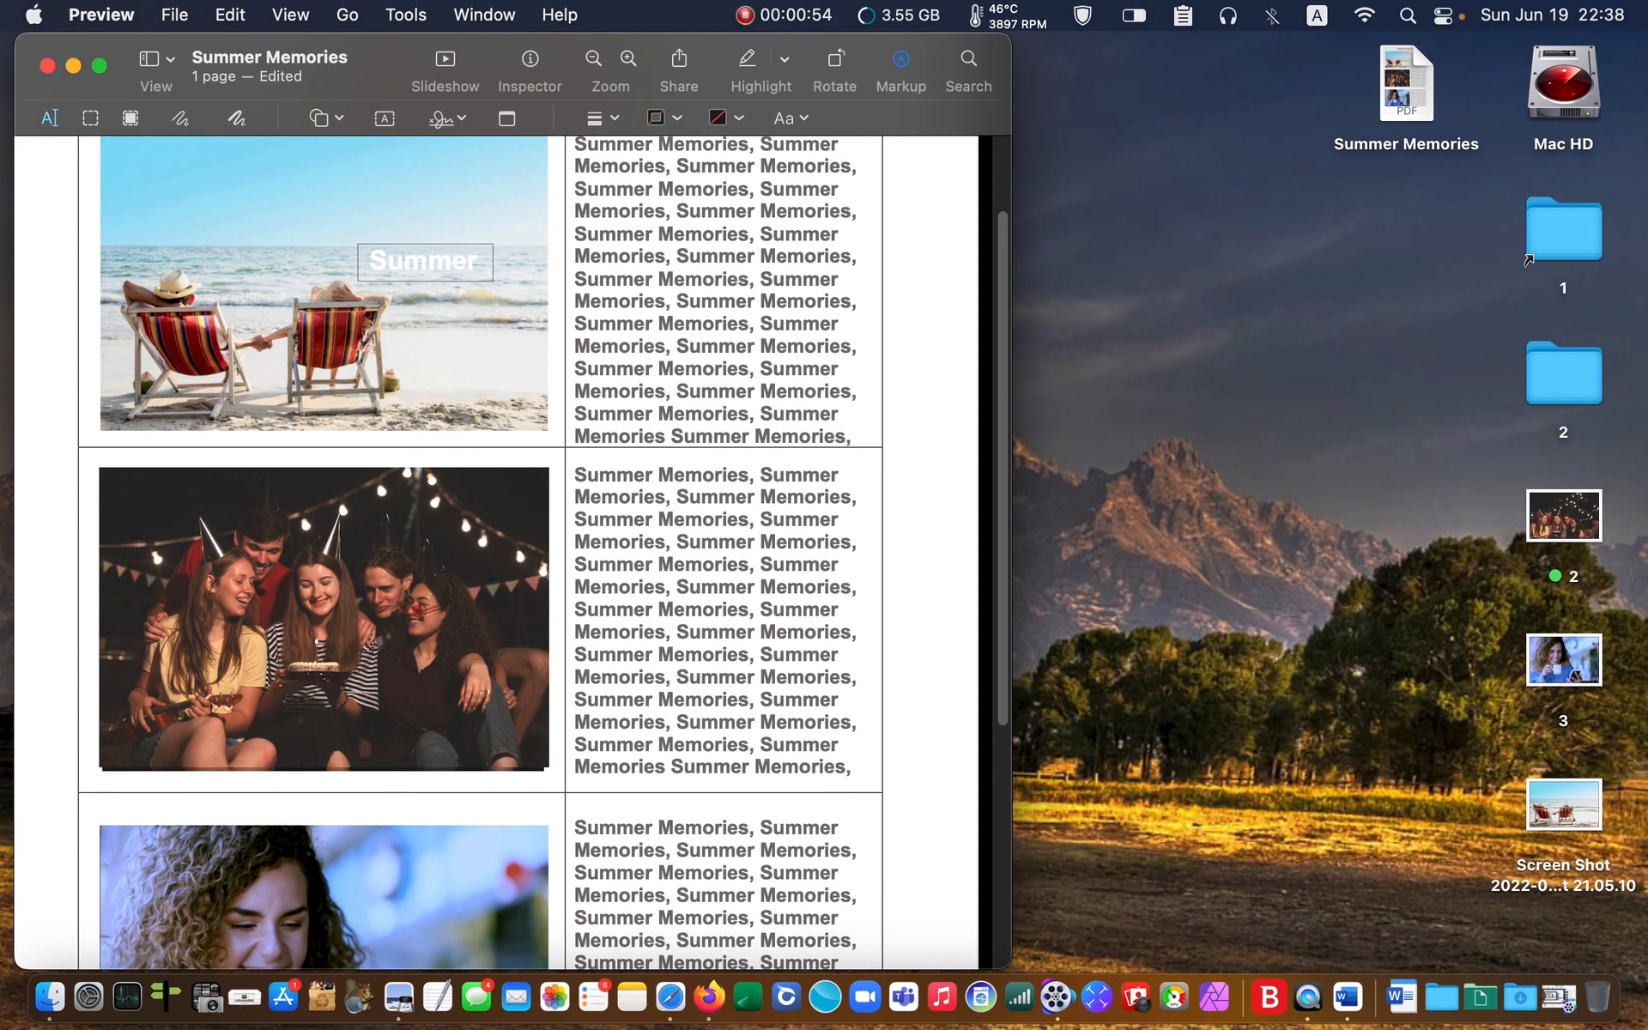
text( Holid)
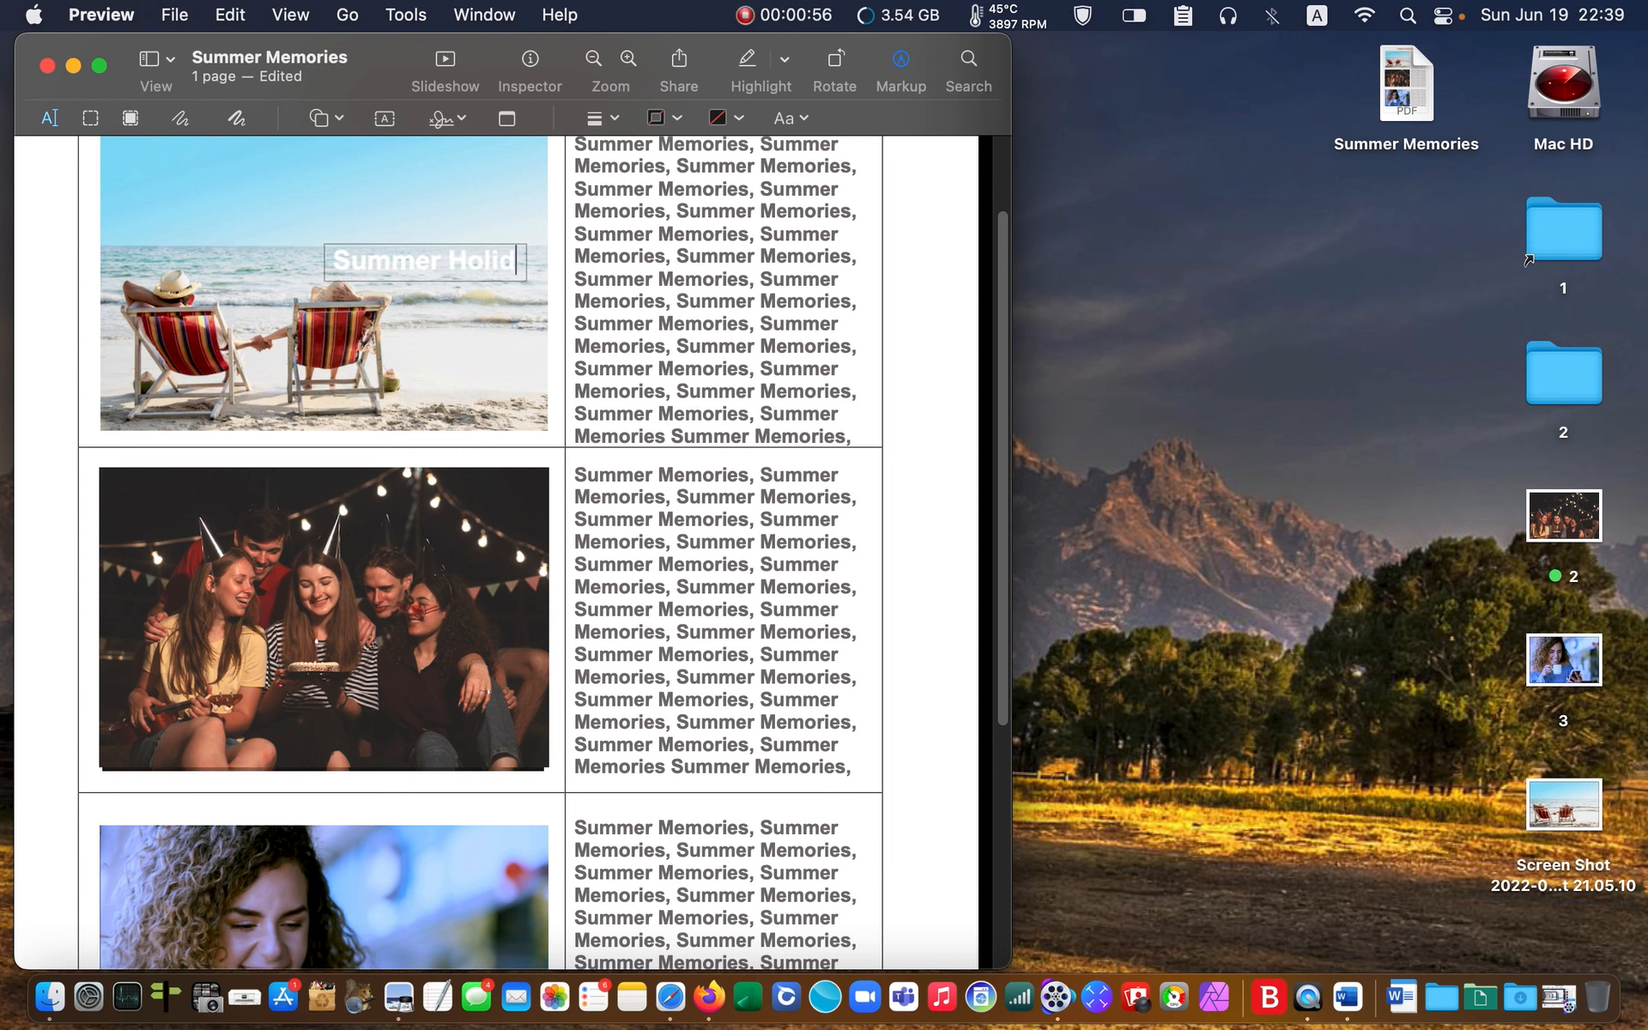
text(ays)
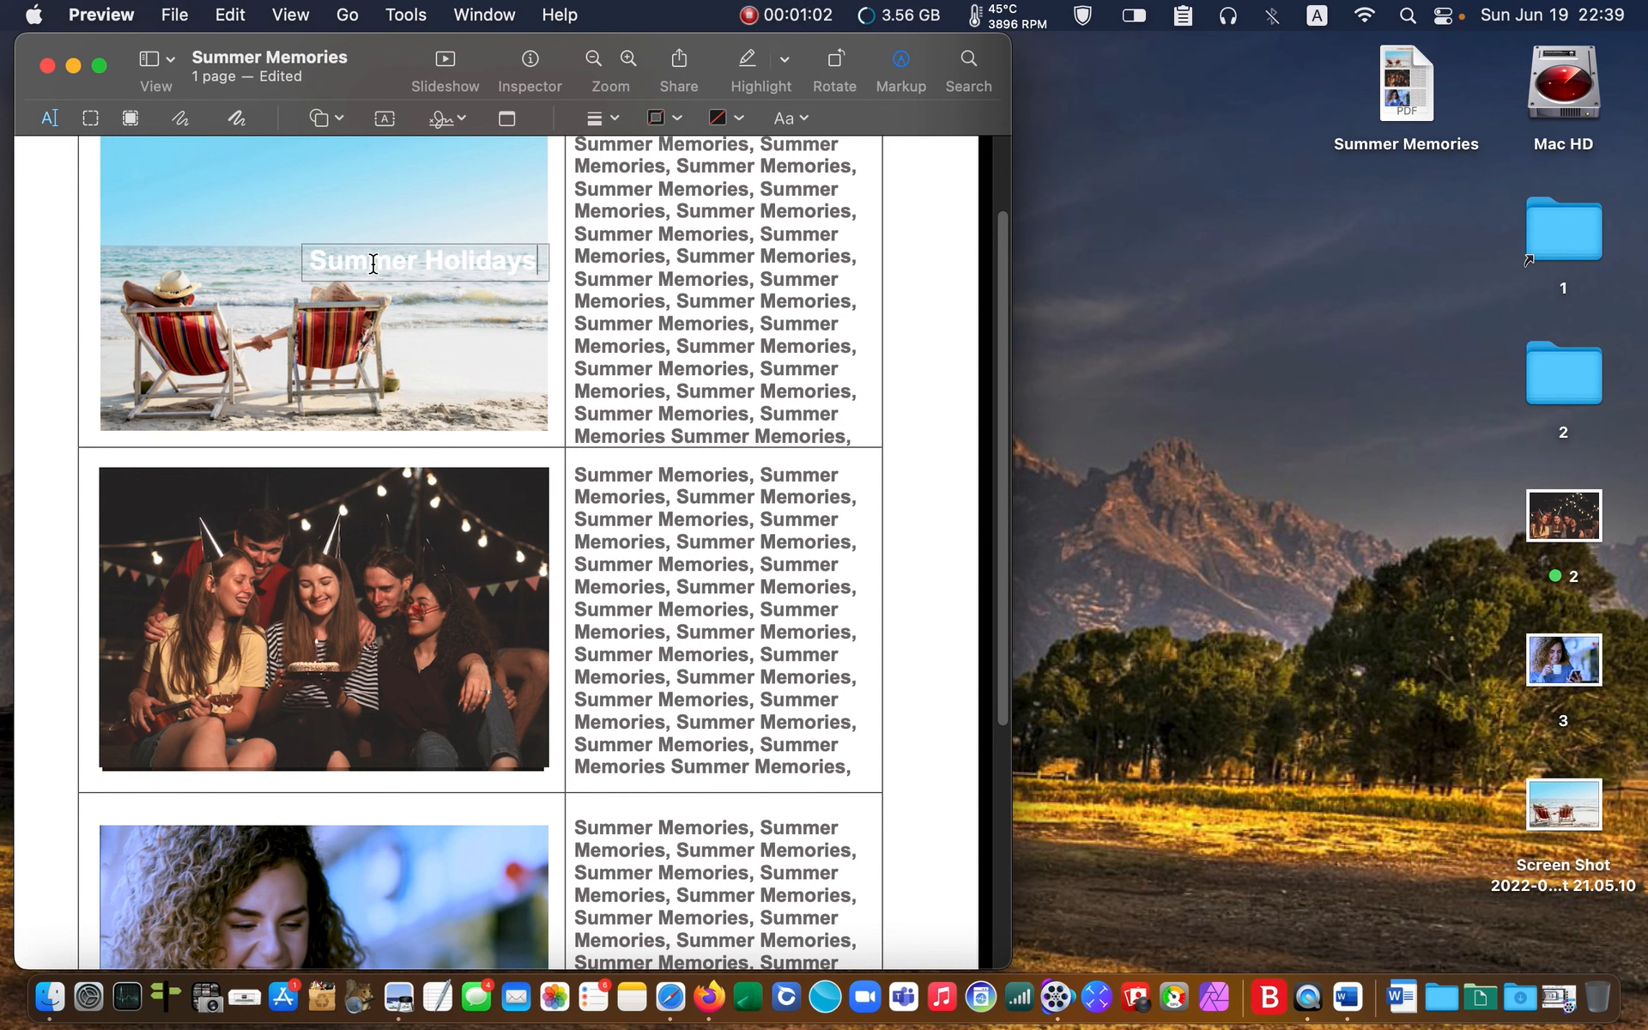
- Format the entire "Summer Holidays" text at 43 pt in red
triple_click(428, 267)
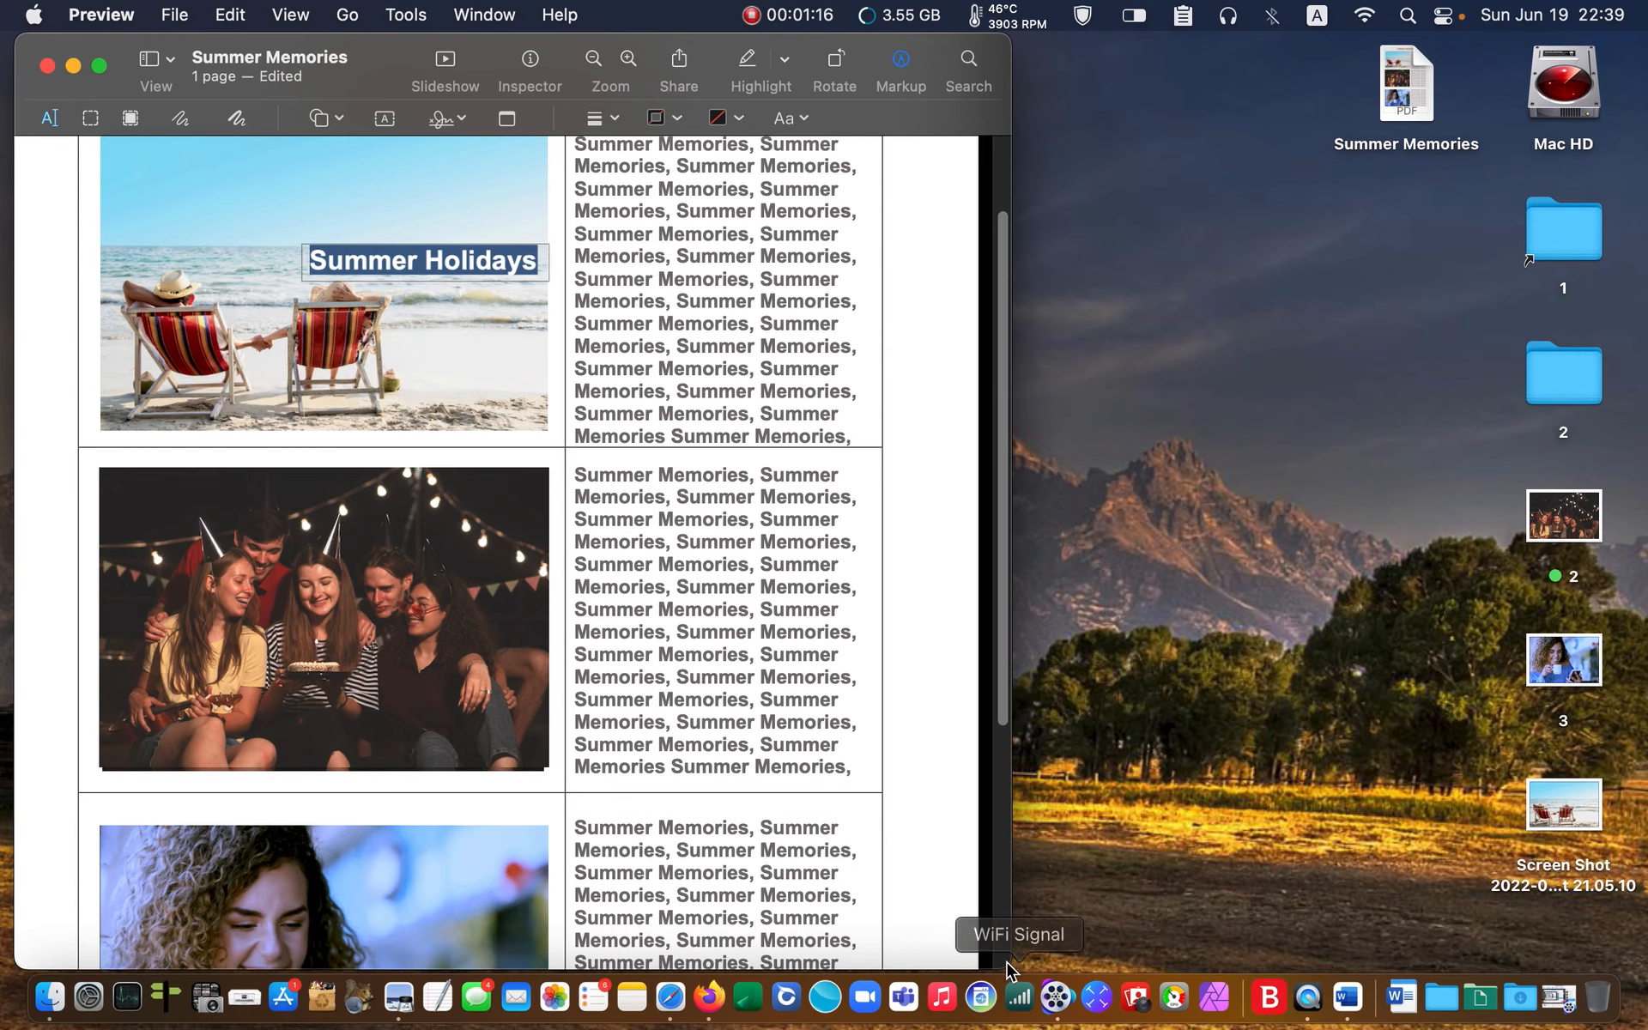
mouse_move(1010, 968)
mouse_down()
mouse_move(1054, 977)
mouse_move(1039, 974)
mouse_up()
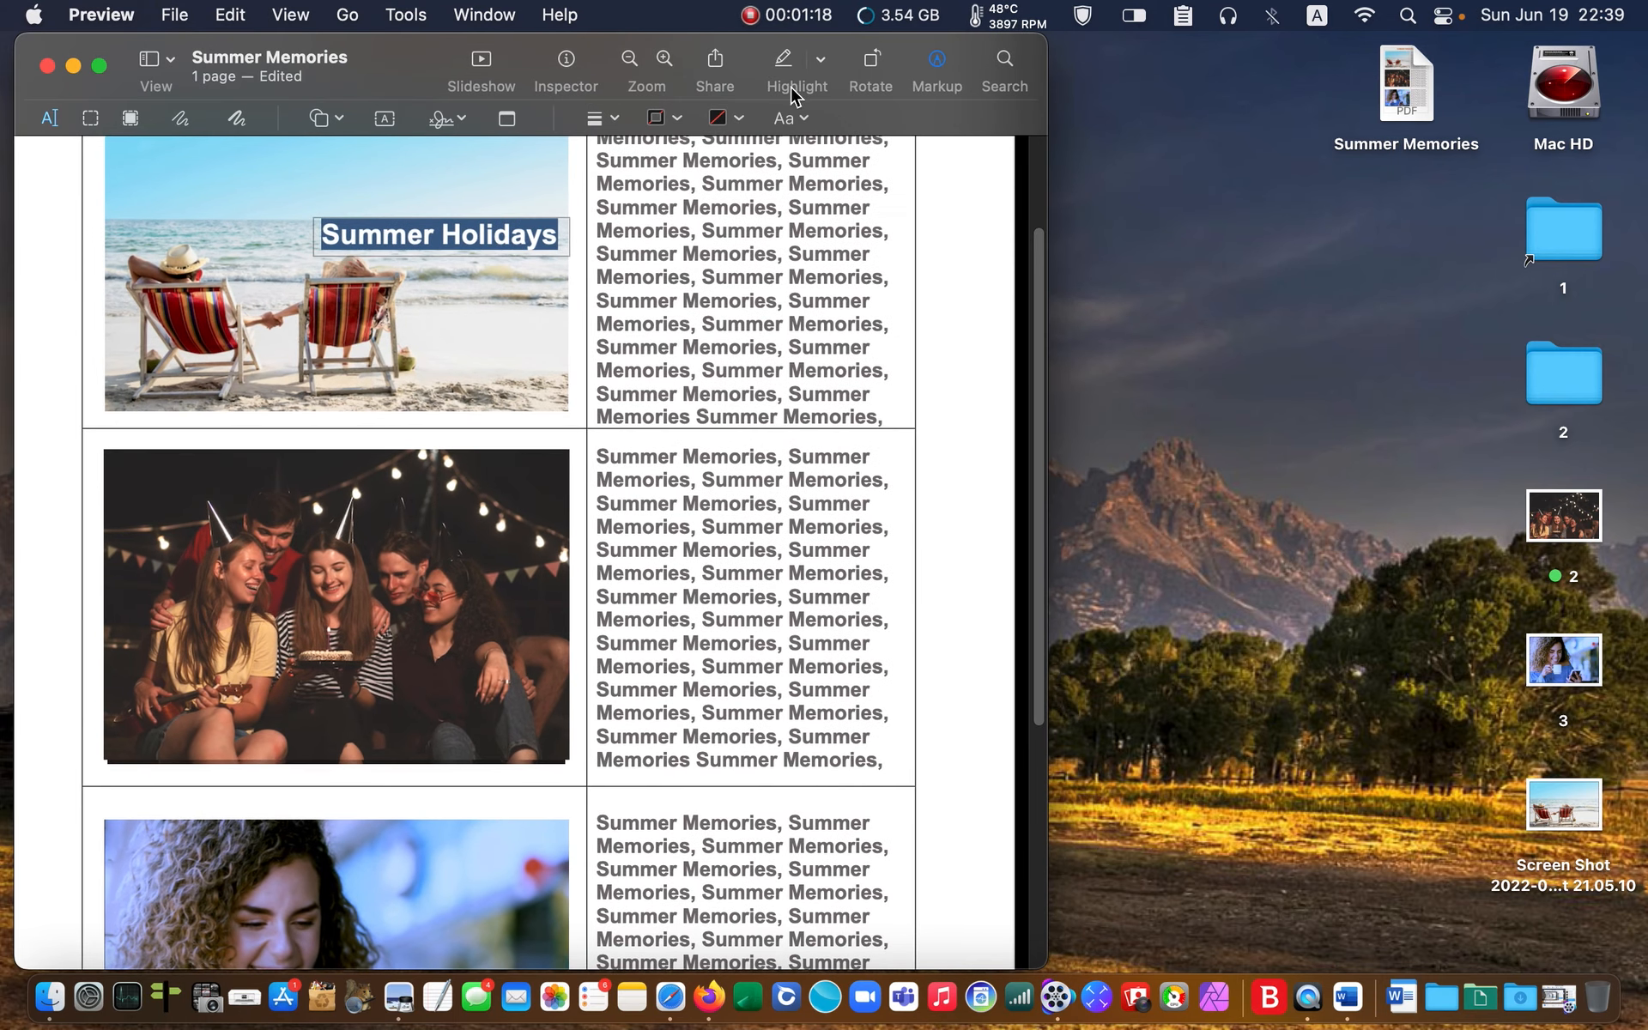
click(805, 120)
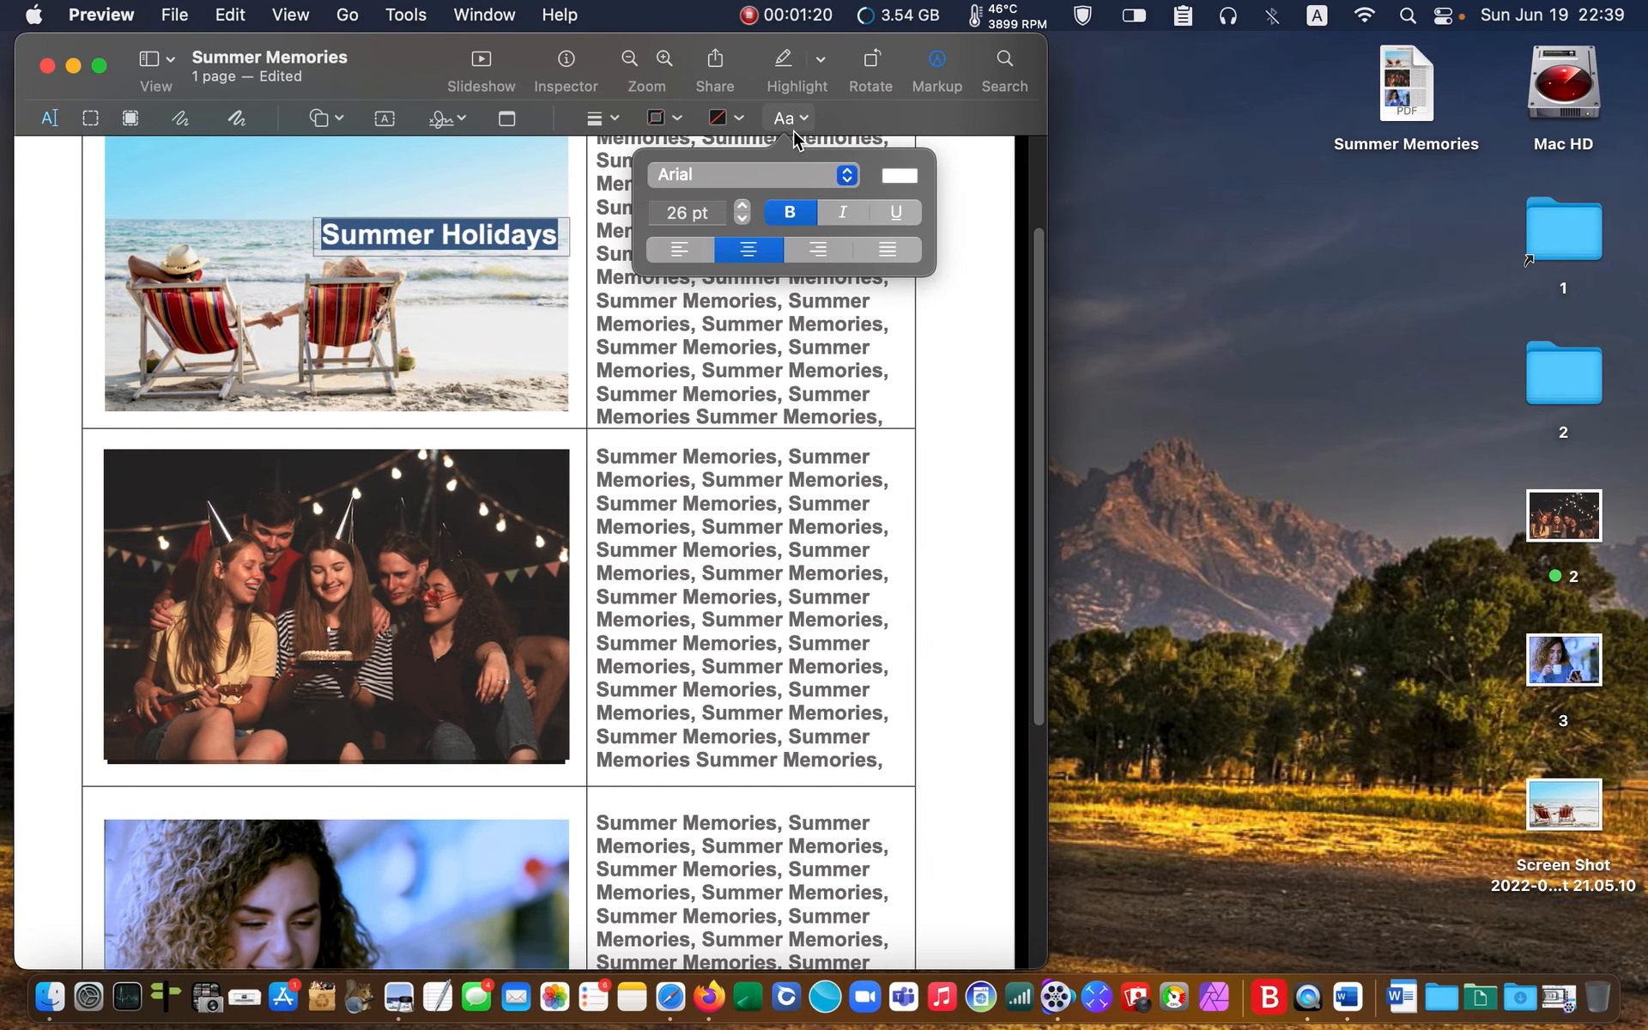
click(742, 207)
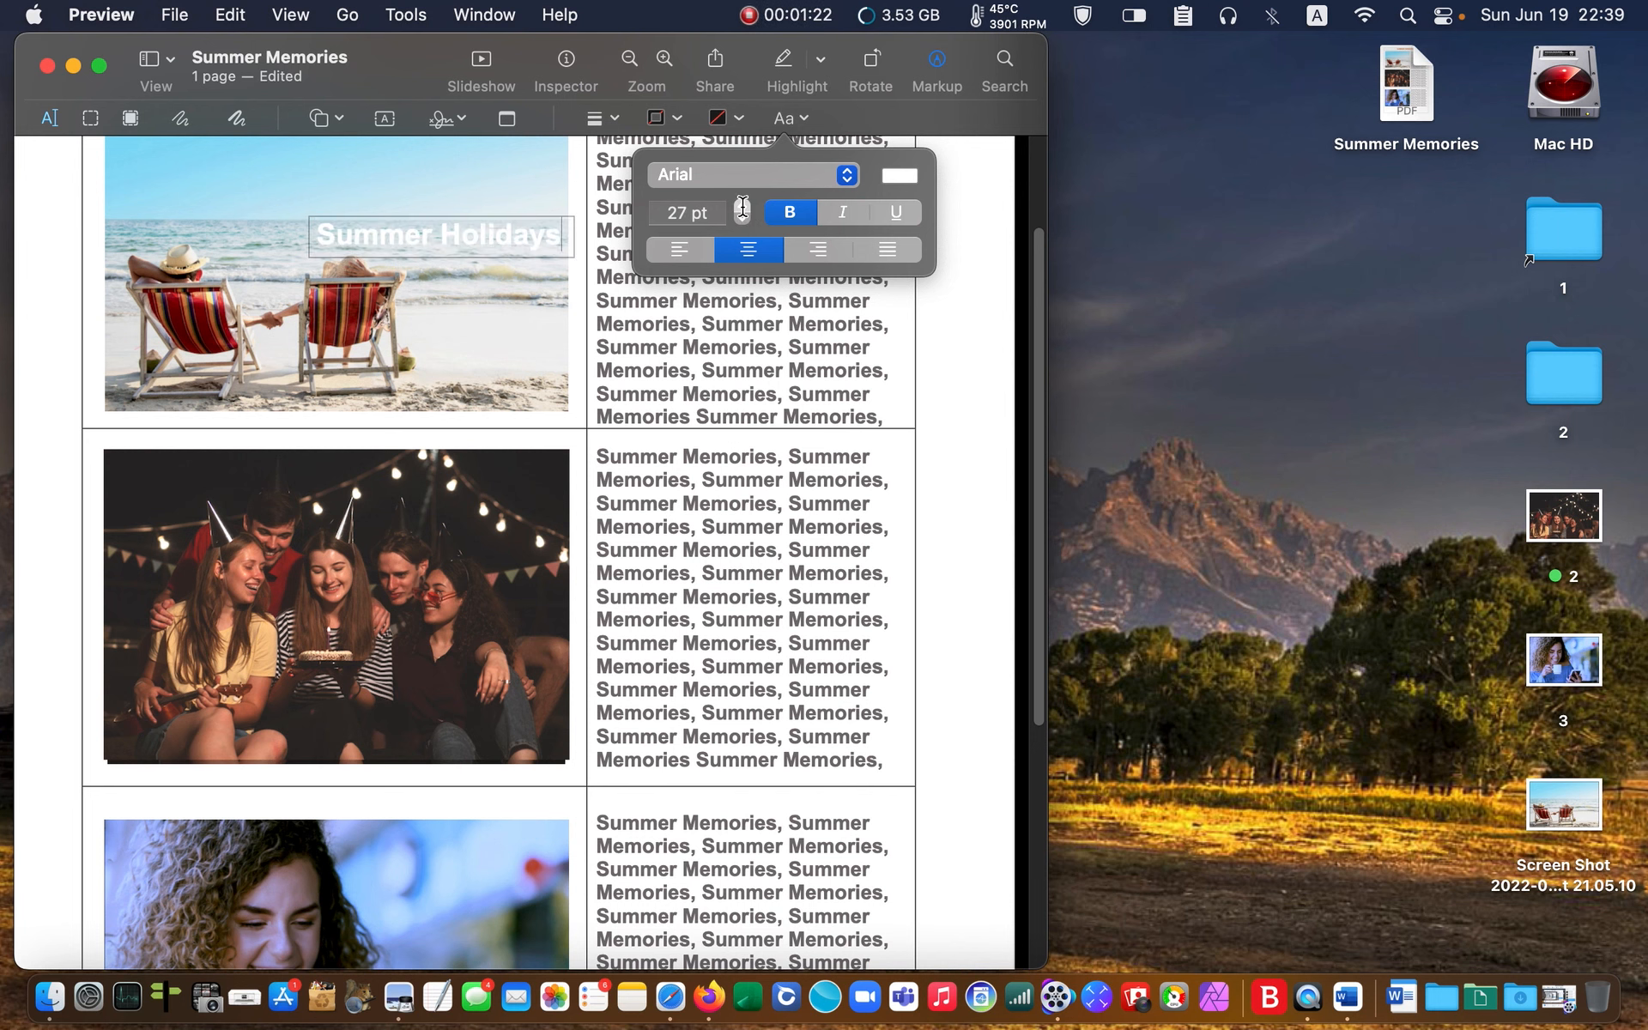
click(743, 207)
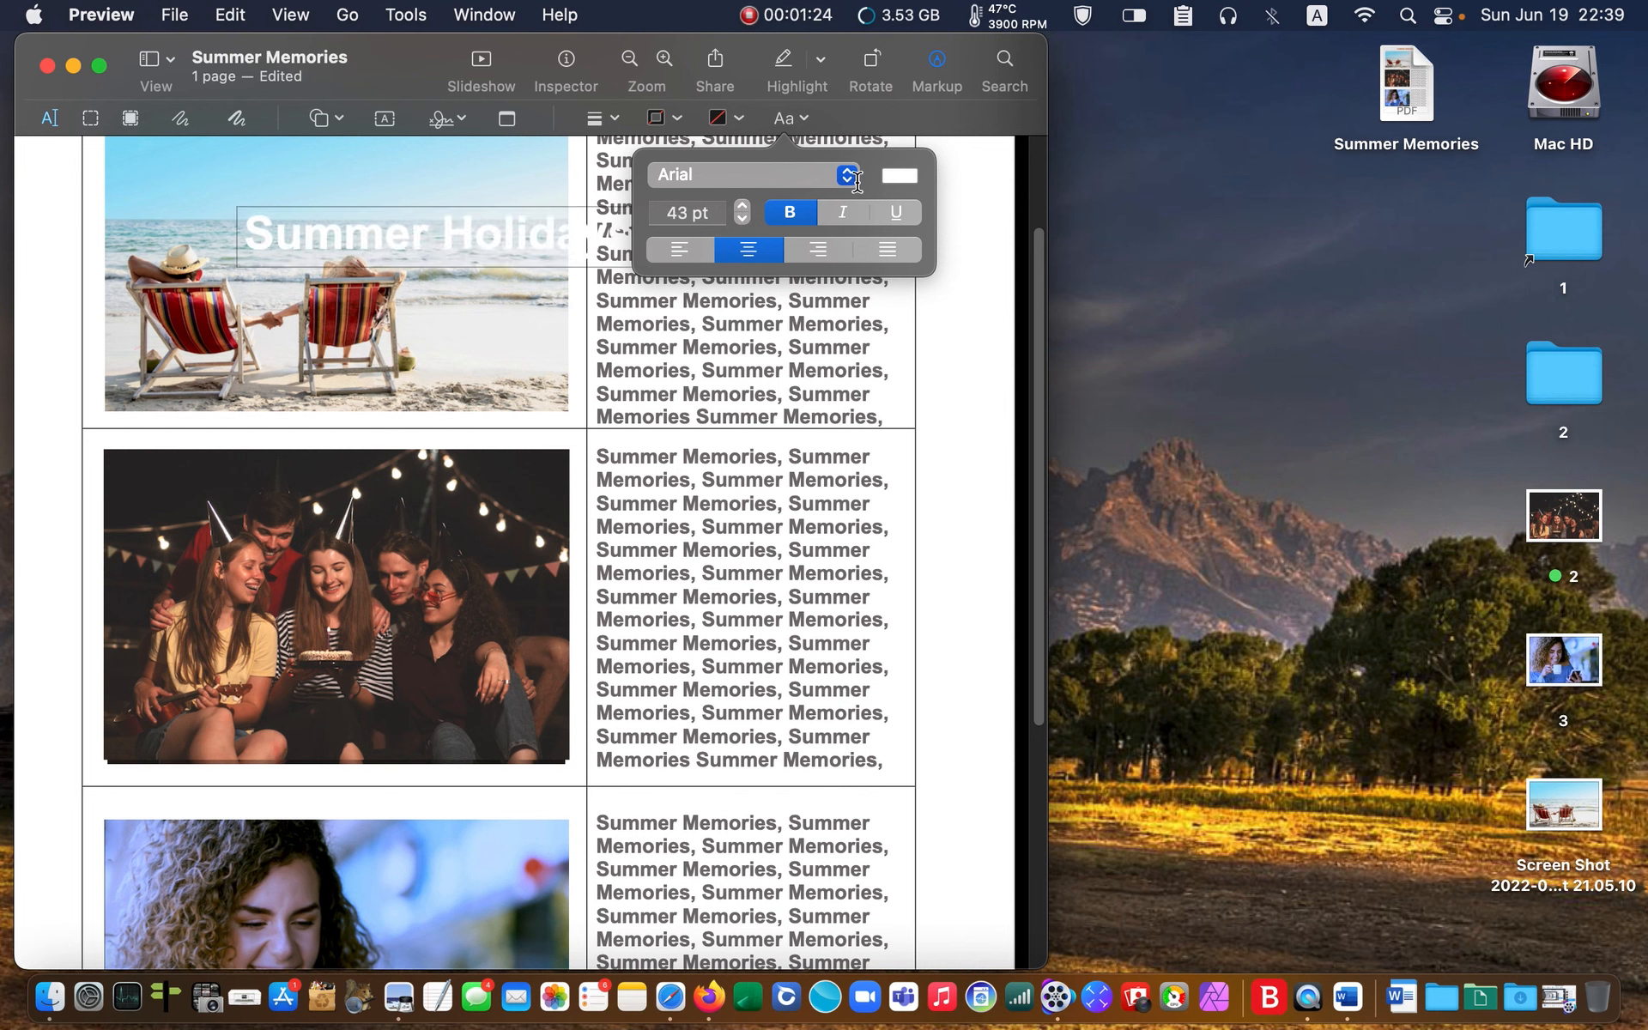
click(899, 175)
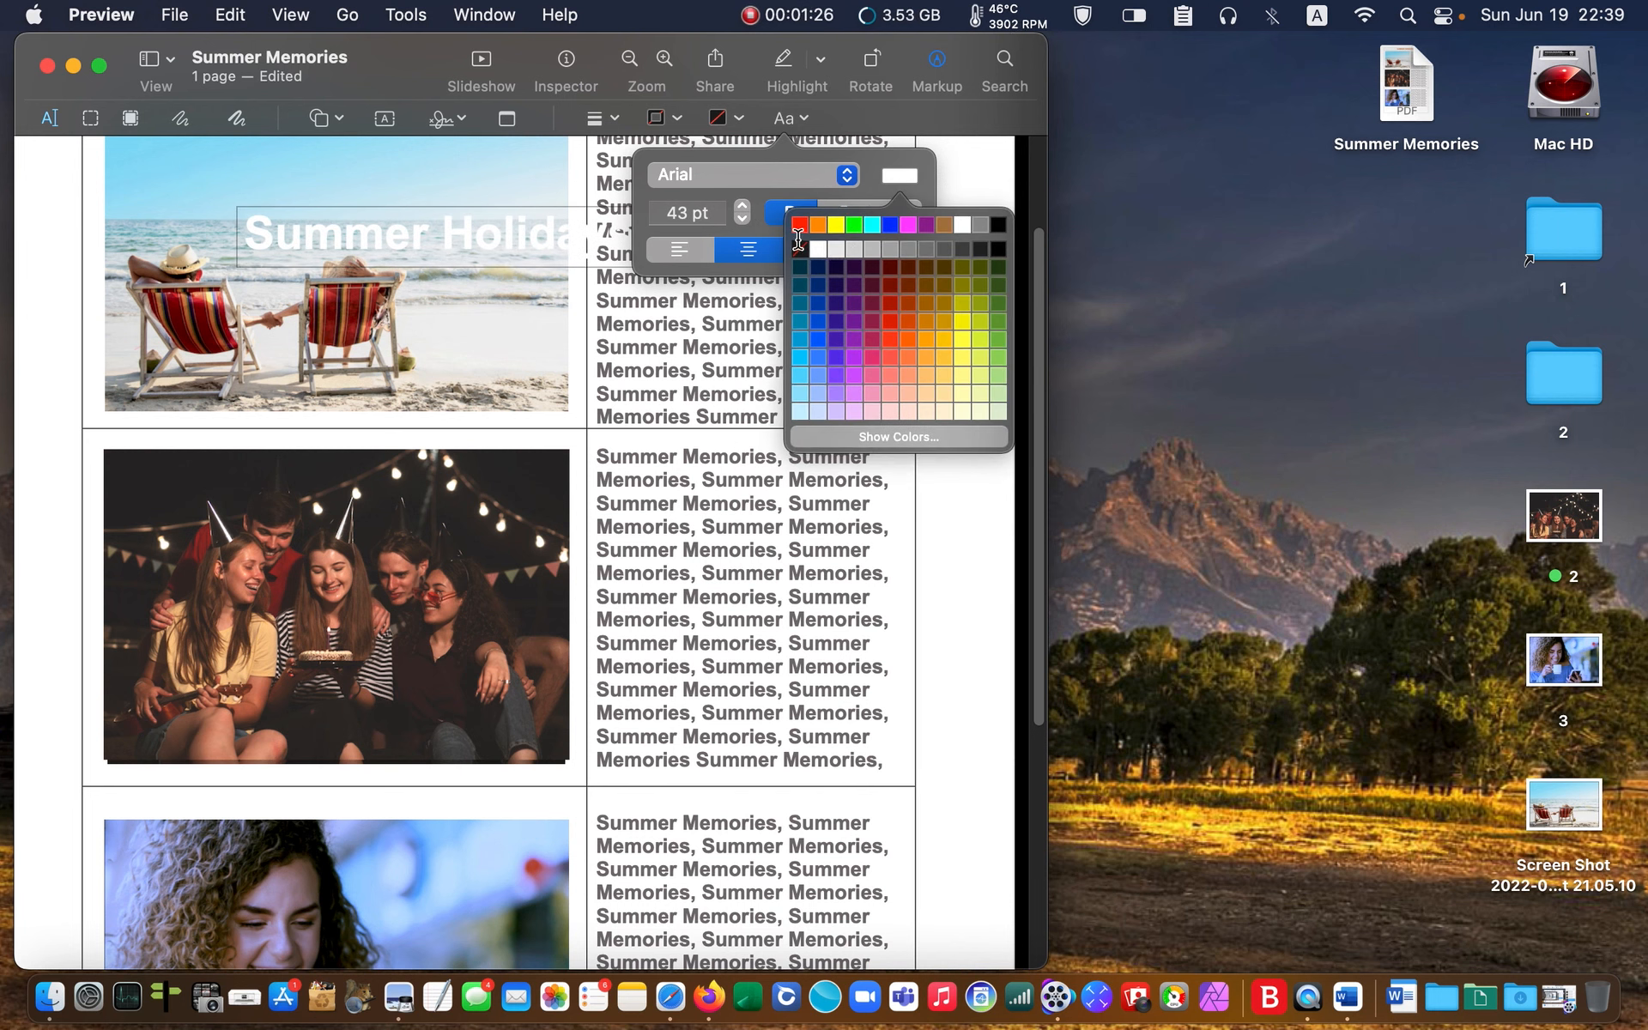
click(799, 224)
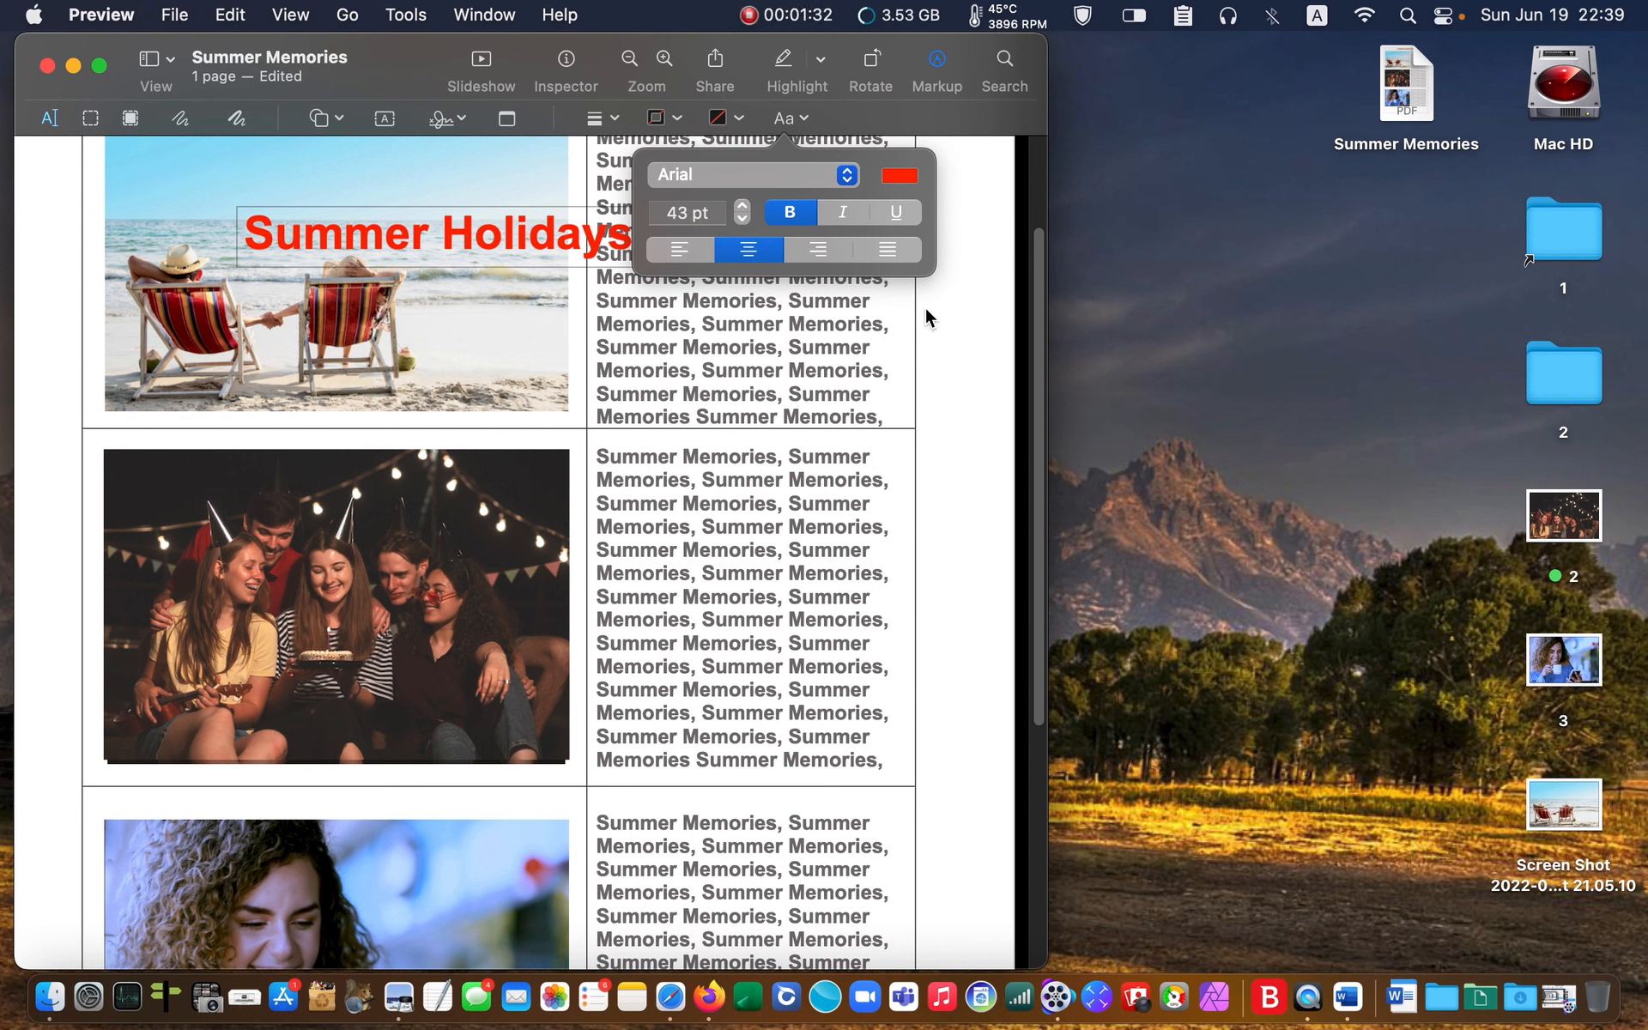
click(831, 48)
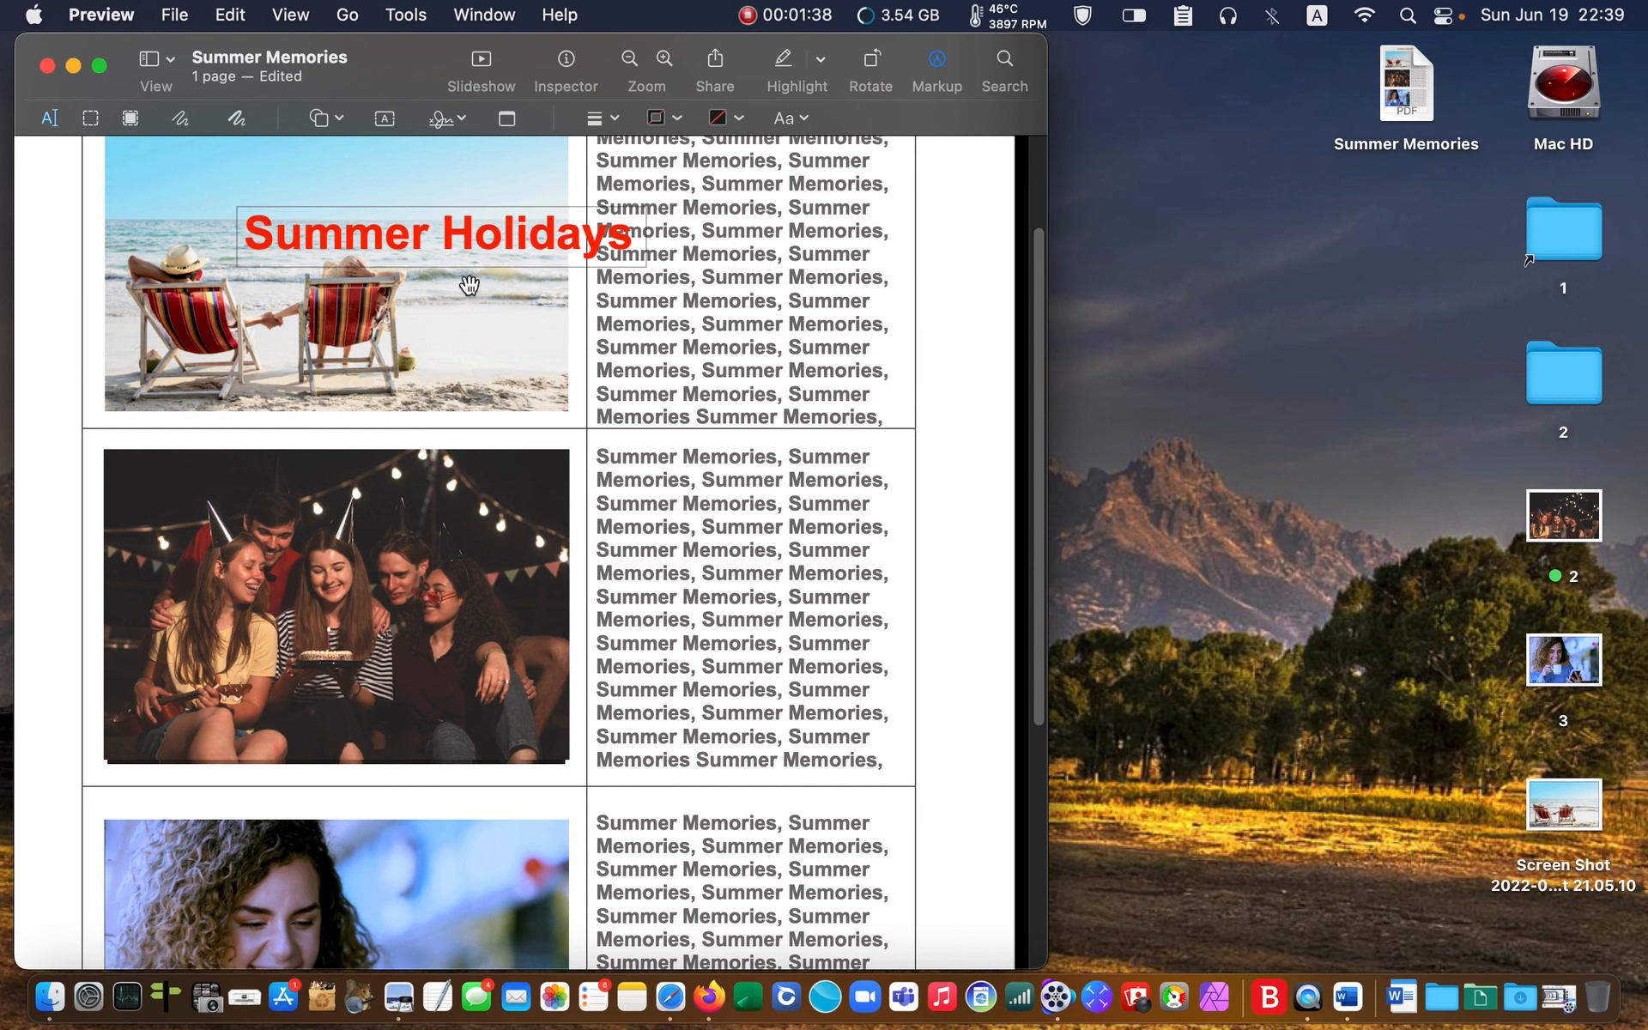
- Move the "Summer Holidays" text up into the beach photo's sky and rotate it so it slopes upward to the right
click(480, 246)
click(491, 168)
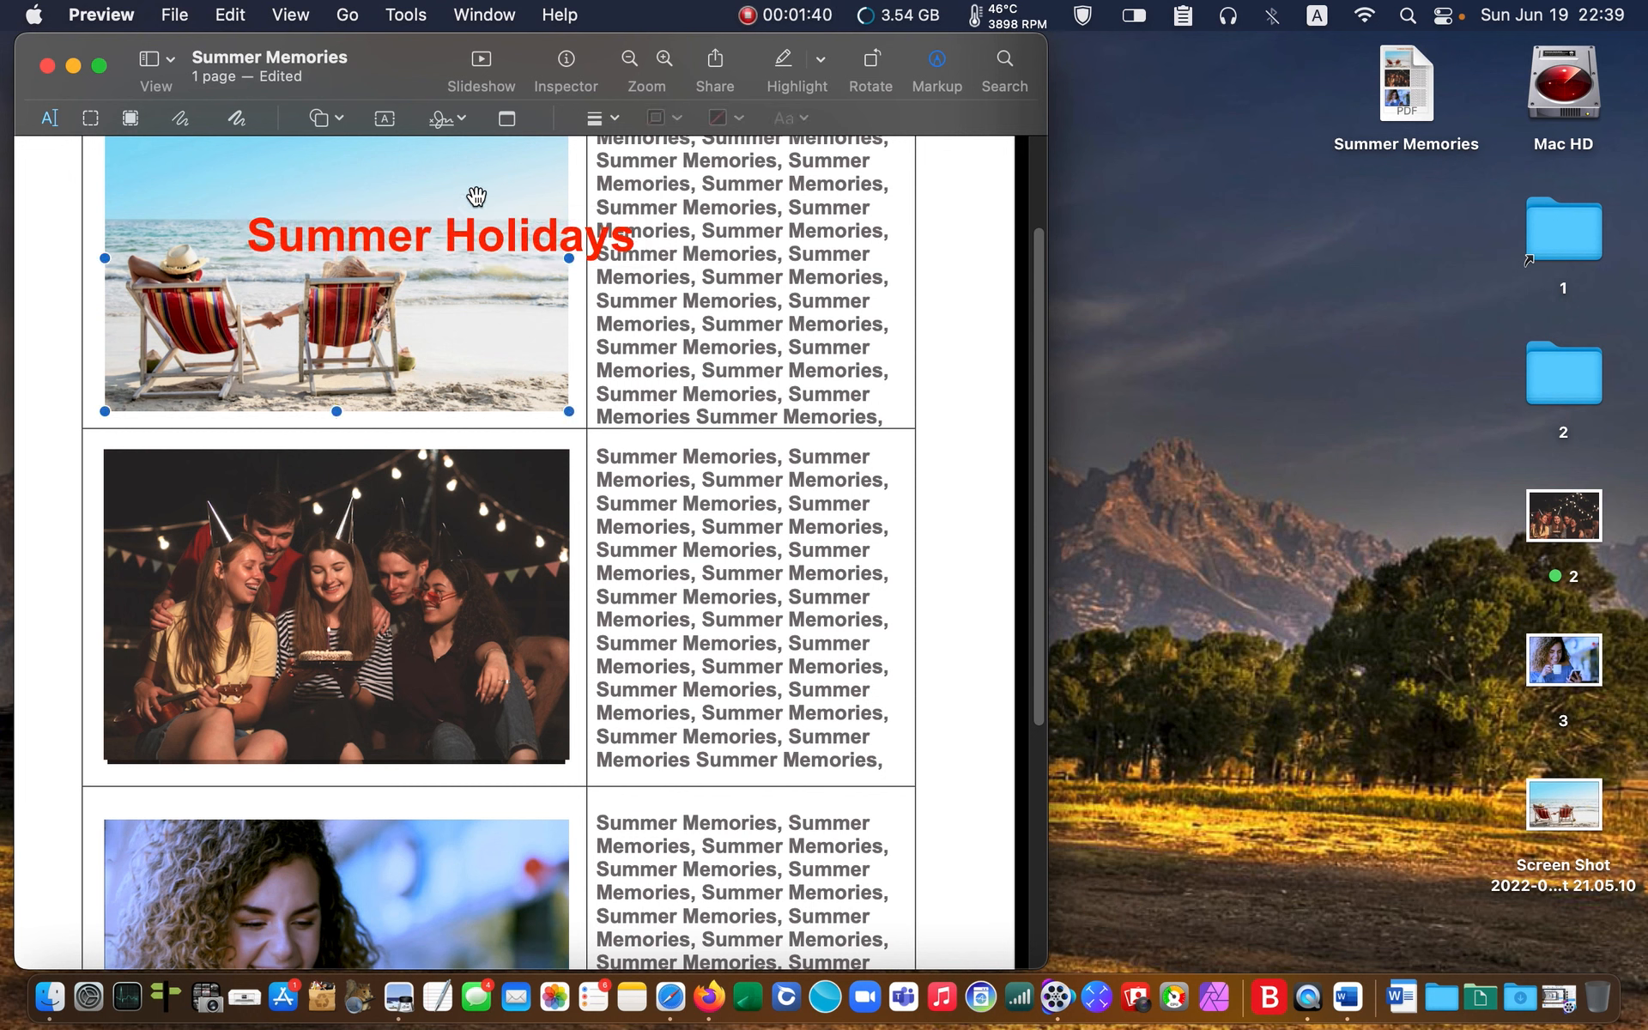
click(473, 226)
drag(473, 225, 358, 186)
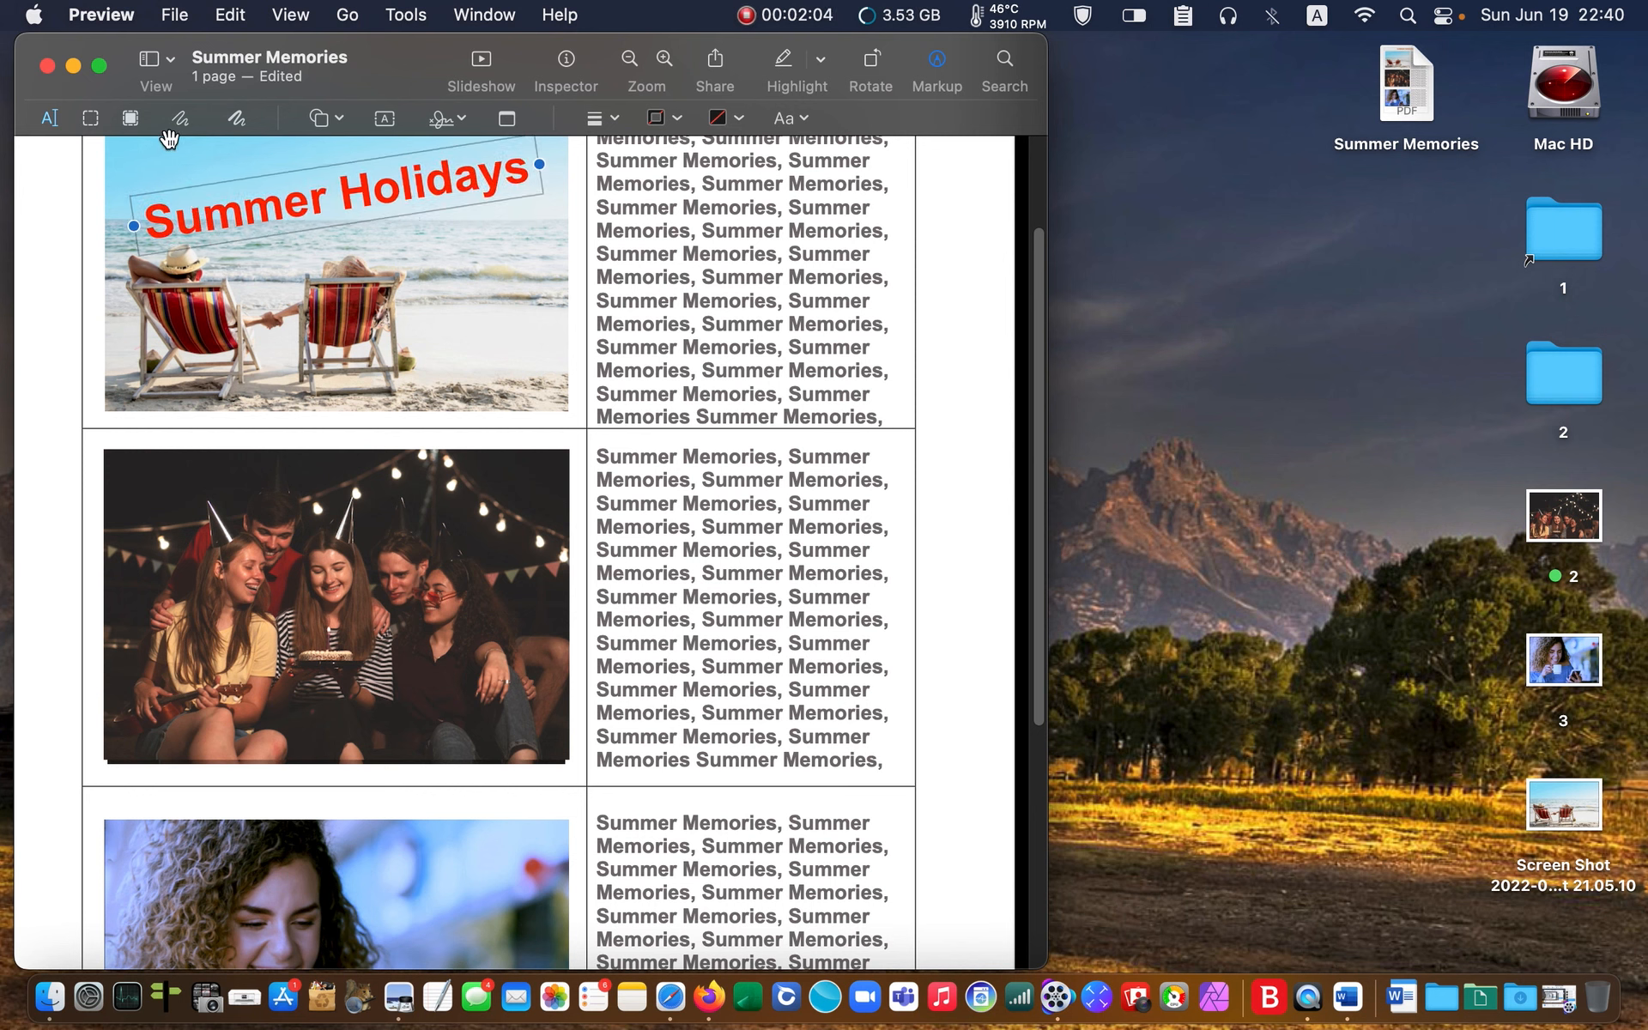
- Straighten the tilted "Summer Holidays" text and place it level across the sky of the beach photo
double_click(232, 214)
click(360, 269)
drag(367, 152, 375, 197)
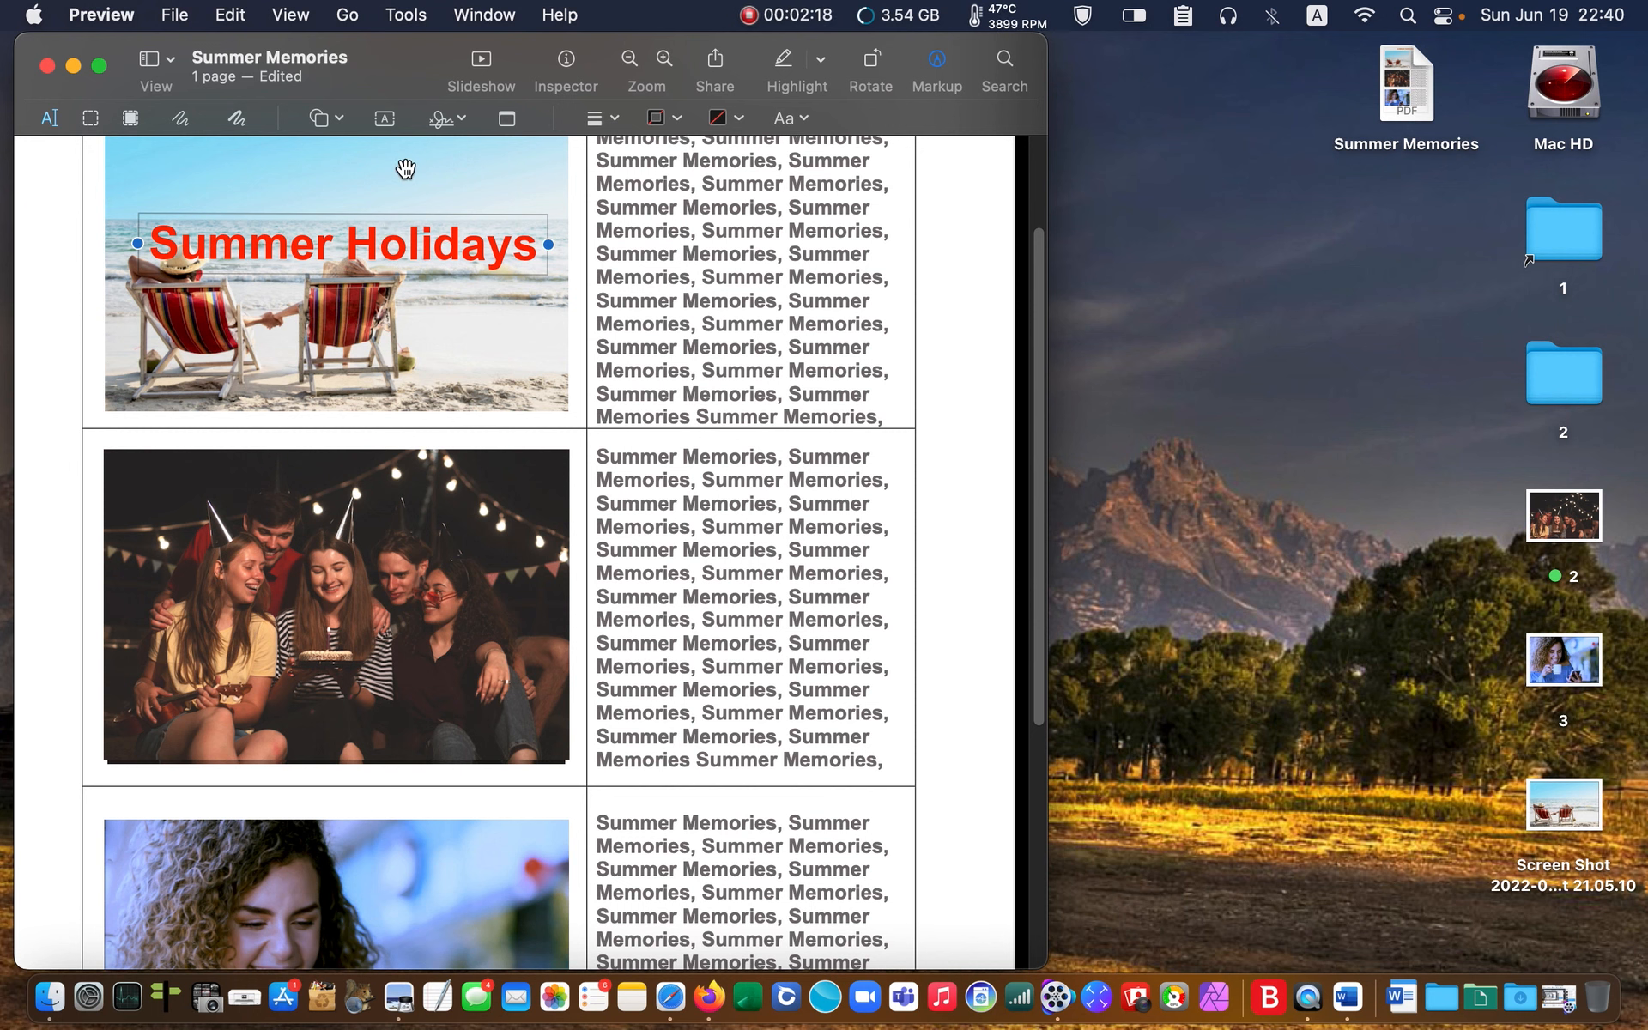
drag(365, 266, 357, 196)
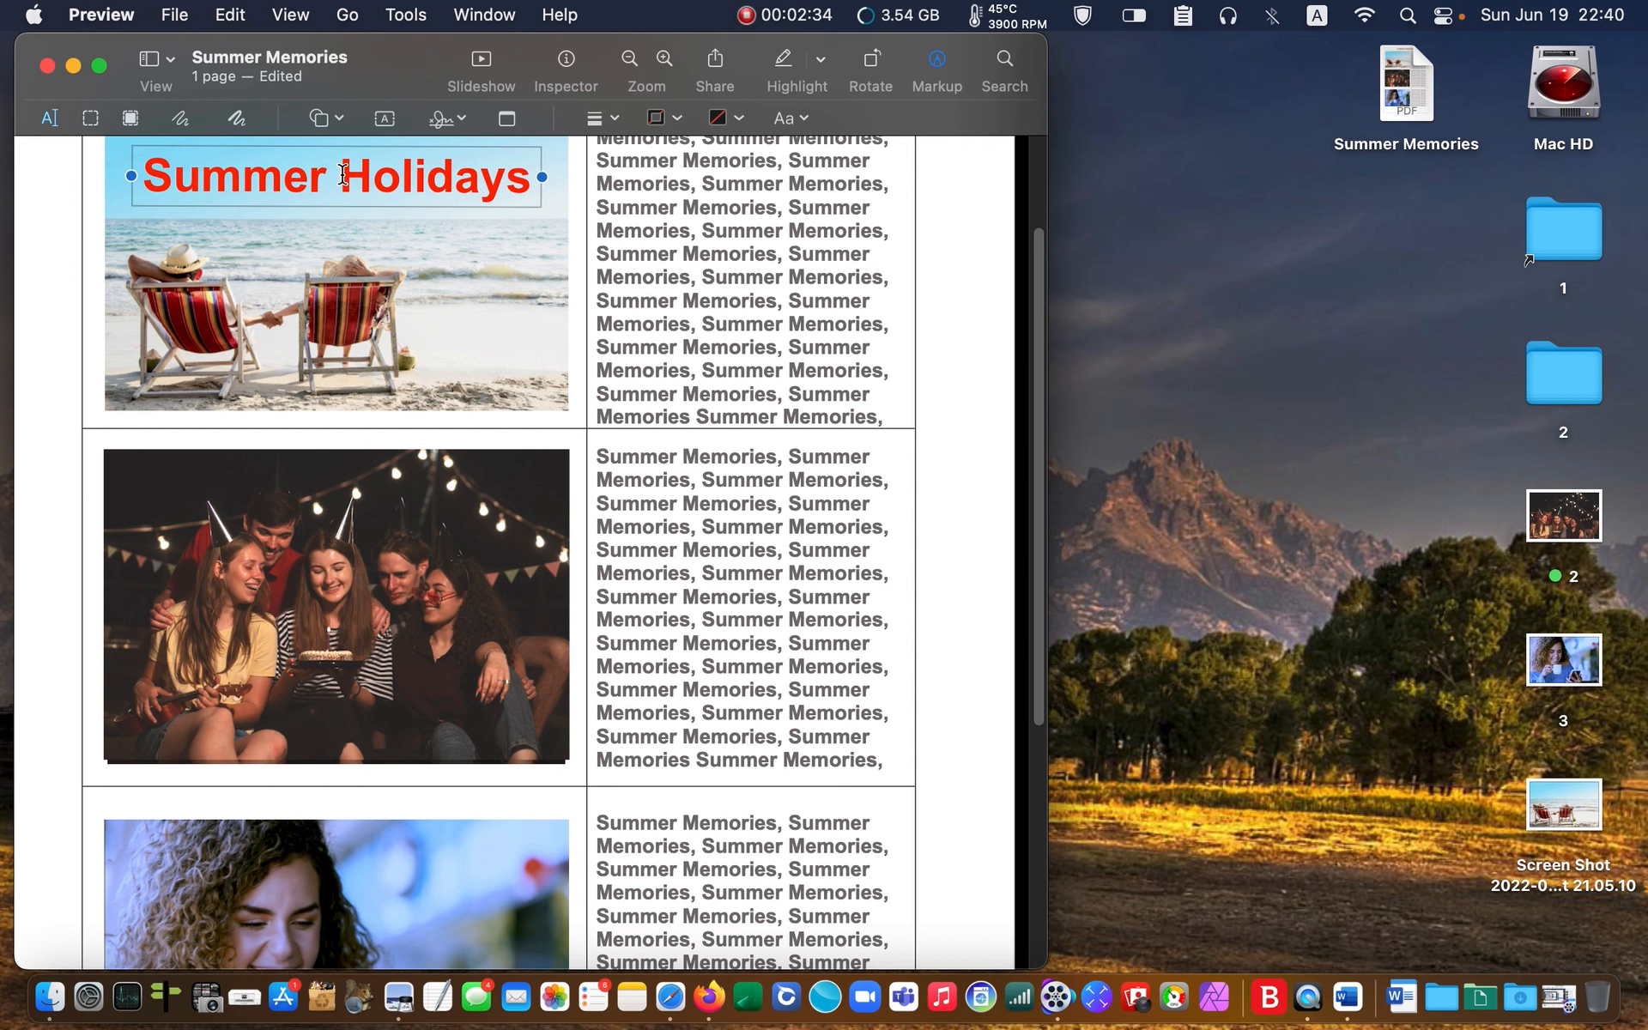
- Delete the "Summer Holidays" text and the corrected beach picture covering the original photo in the first row
key(Delete)
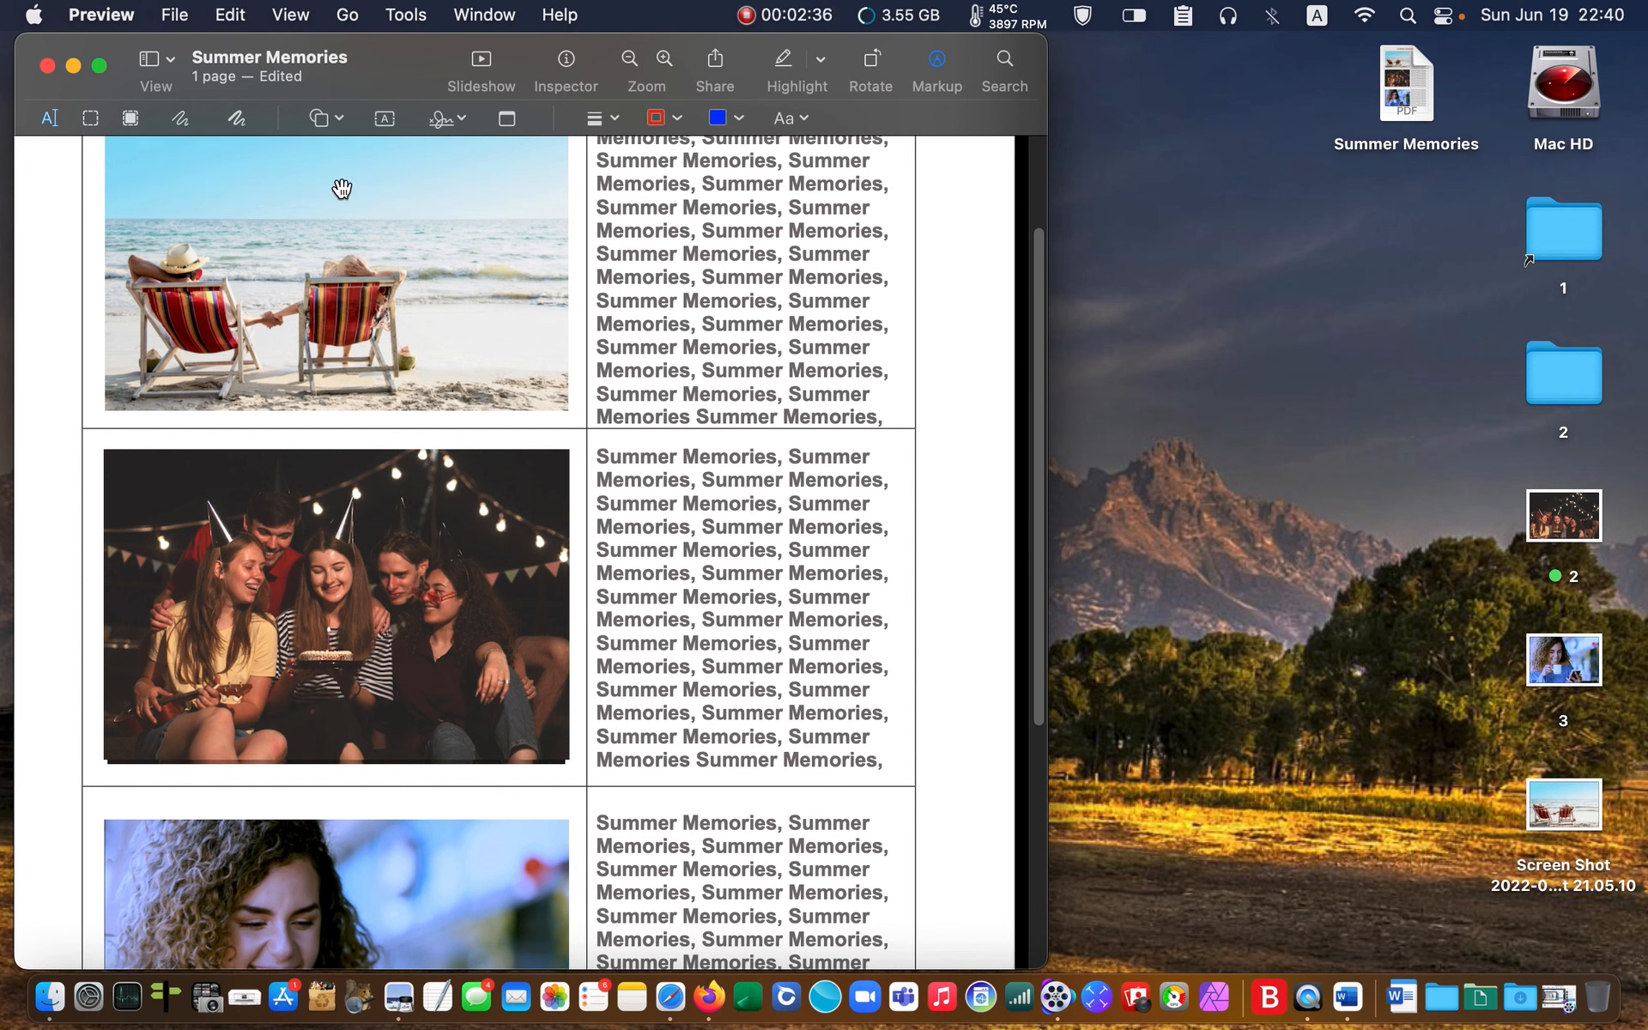
click(361, 277)
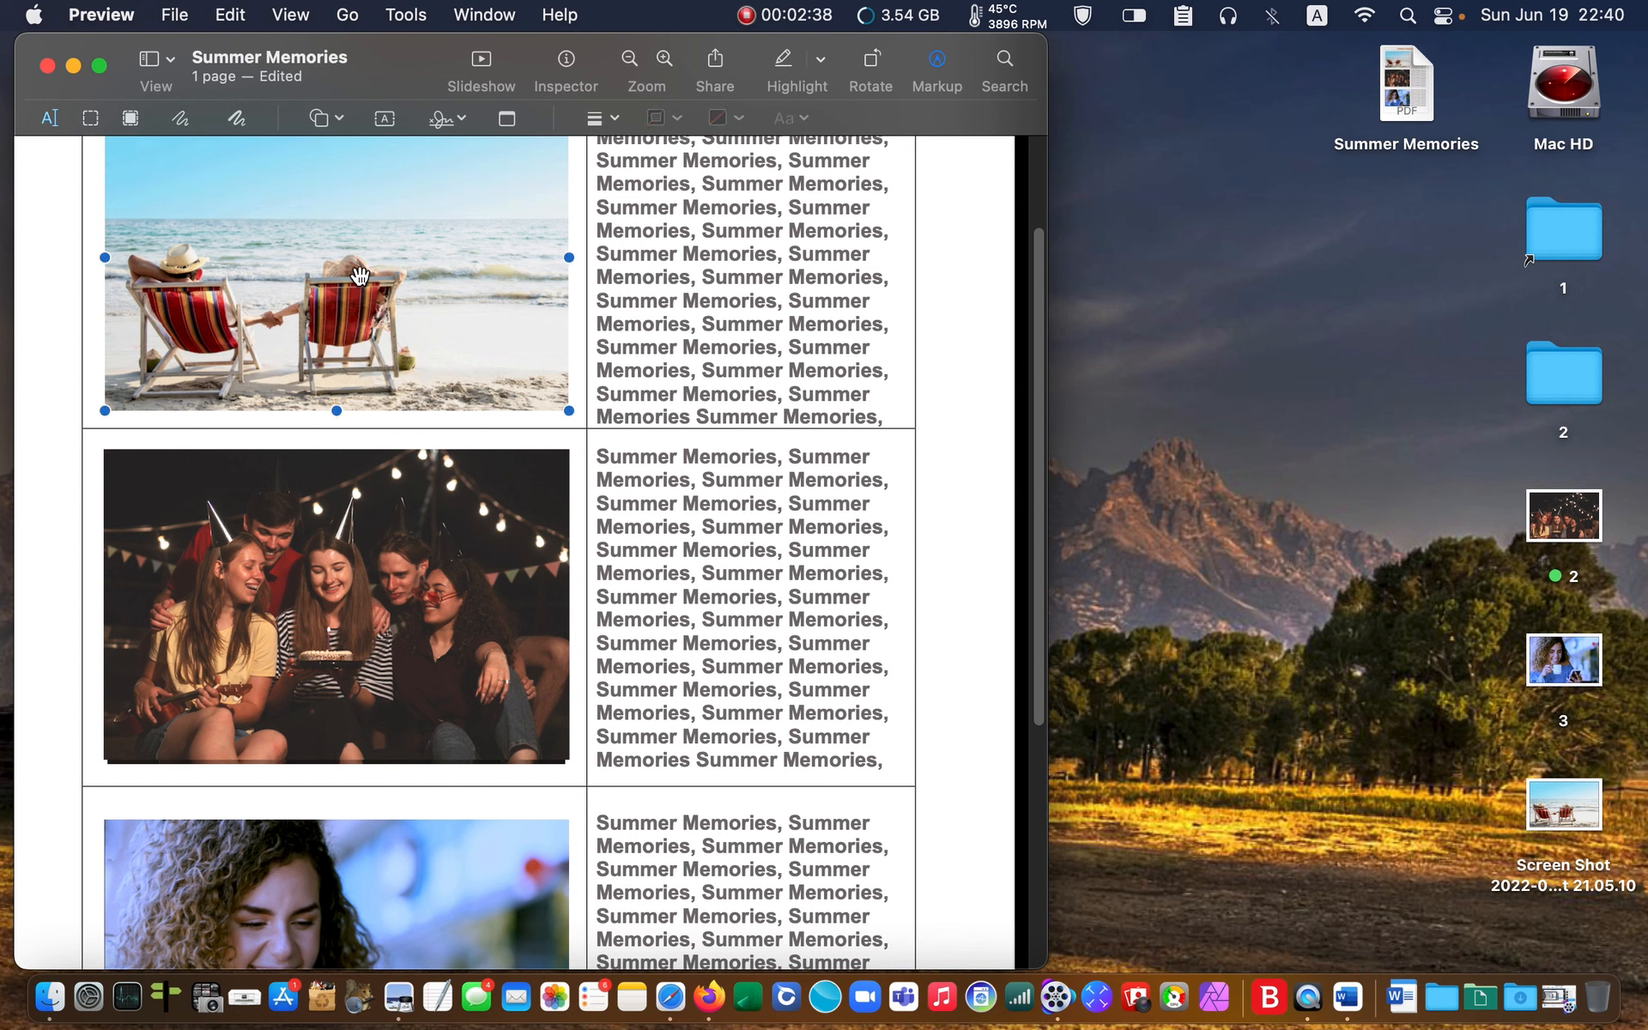
key(Delete)
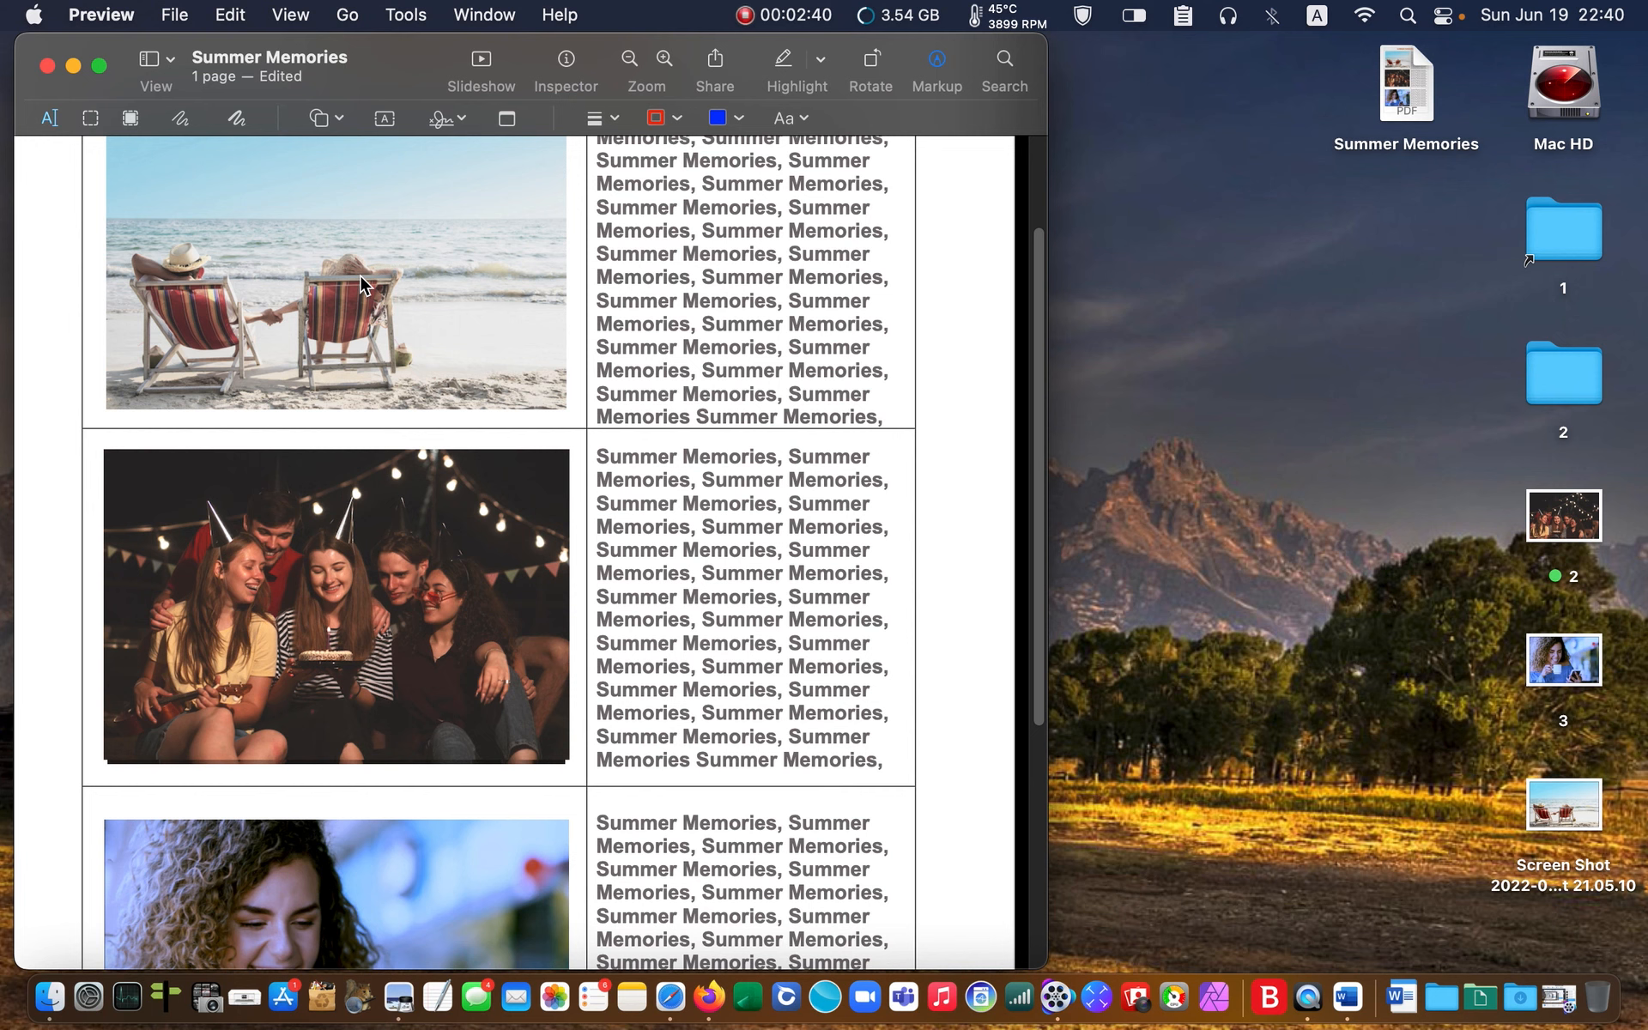
click(360, 283)
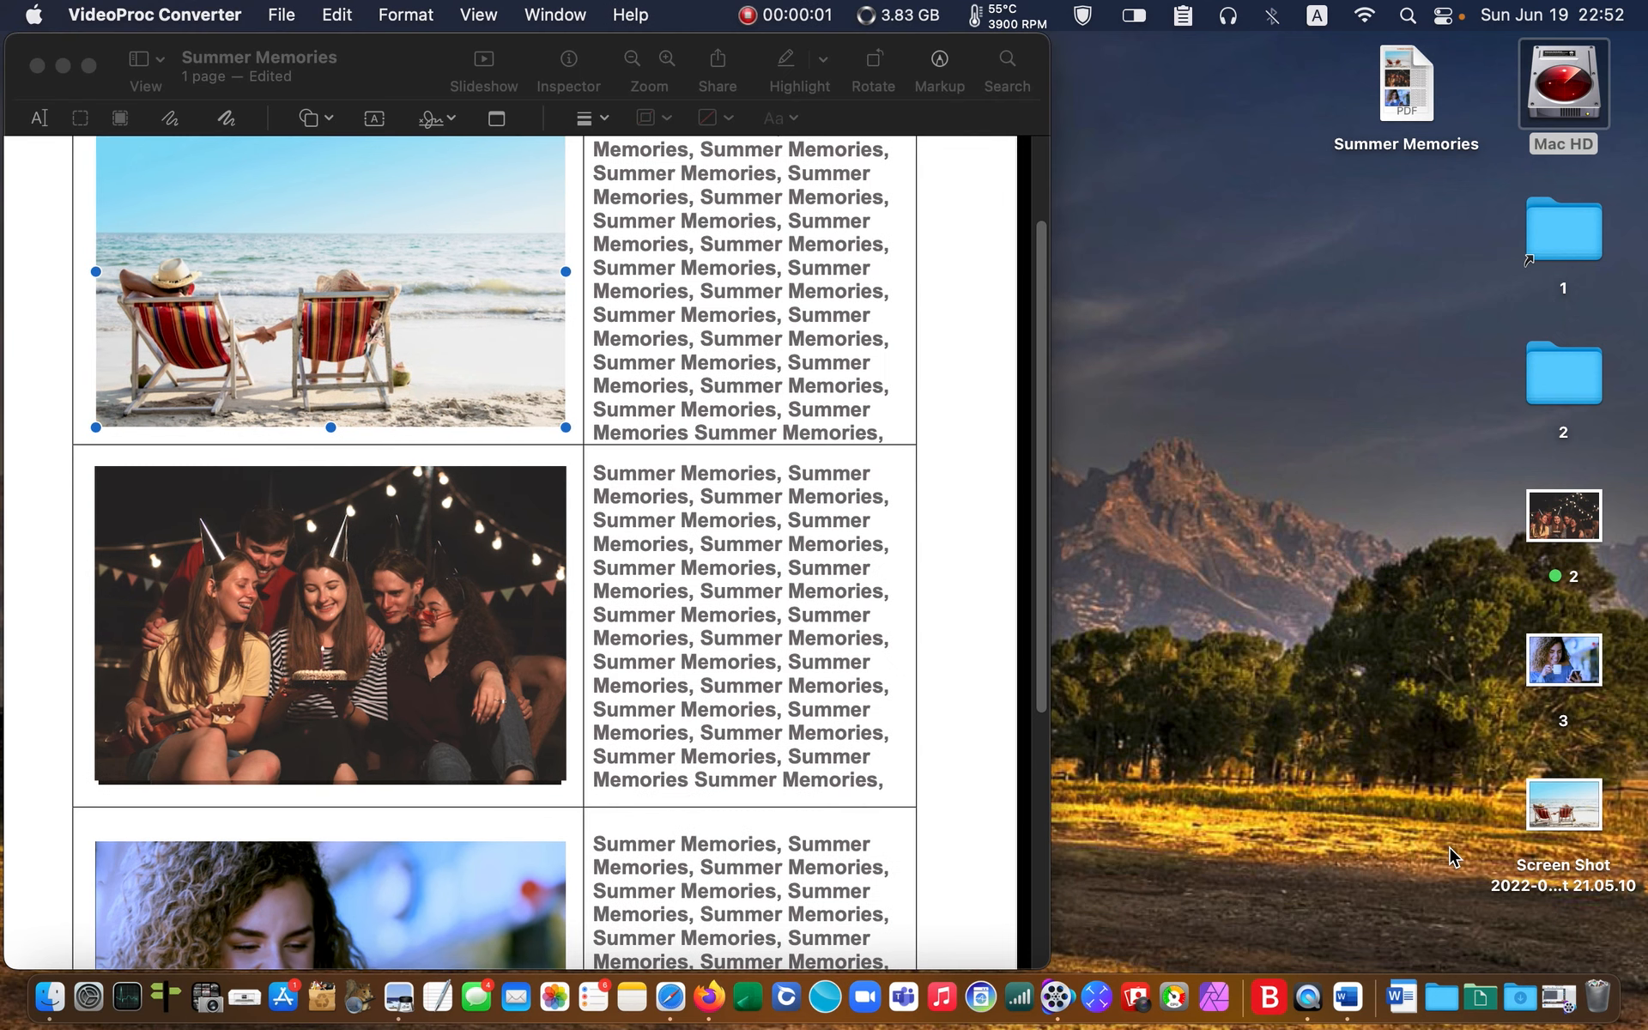